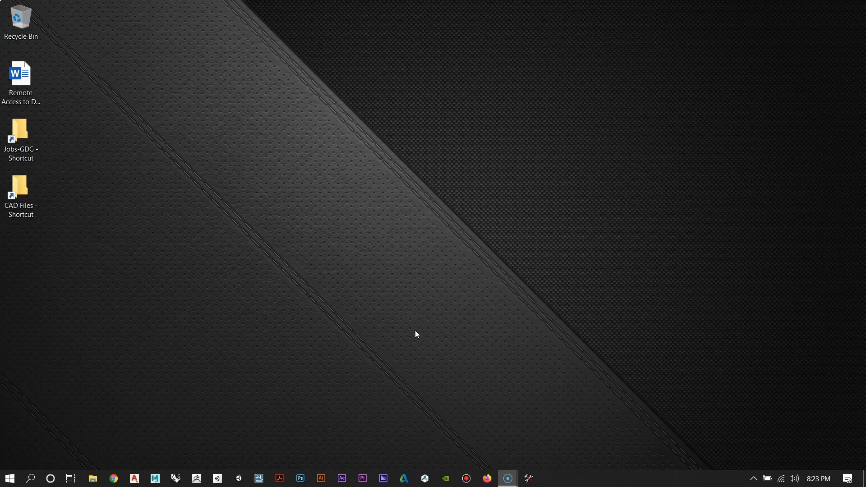
Launch After Effects, maximize its window and dismiss the Home screen
left_click(343, 479)
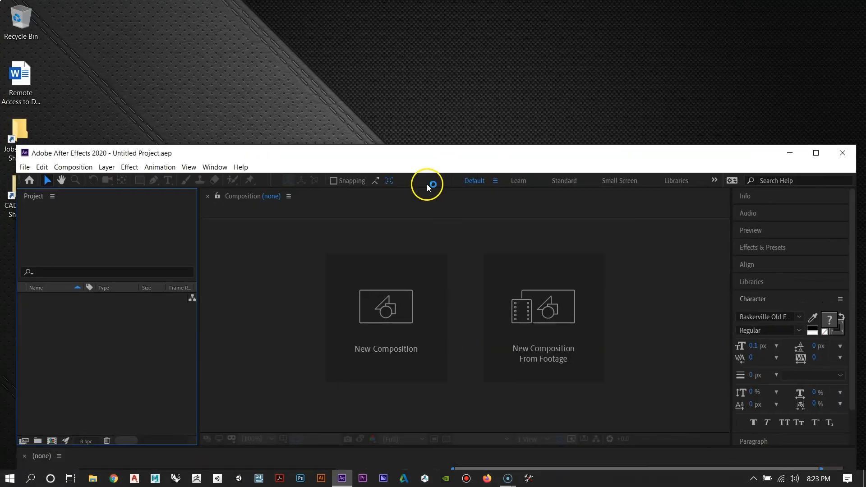
left_click_drag(433, 151, 401, 5)
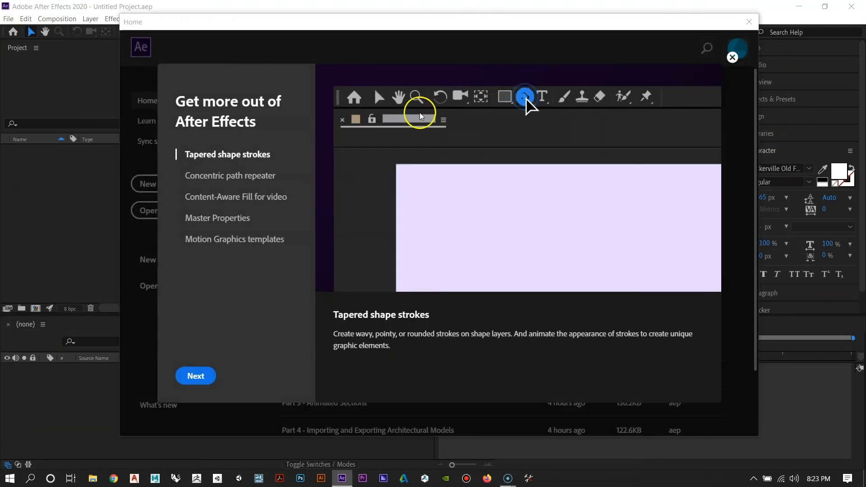
left_click_drag(392, 23, 376, 35)
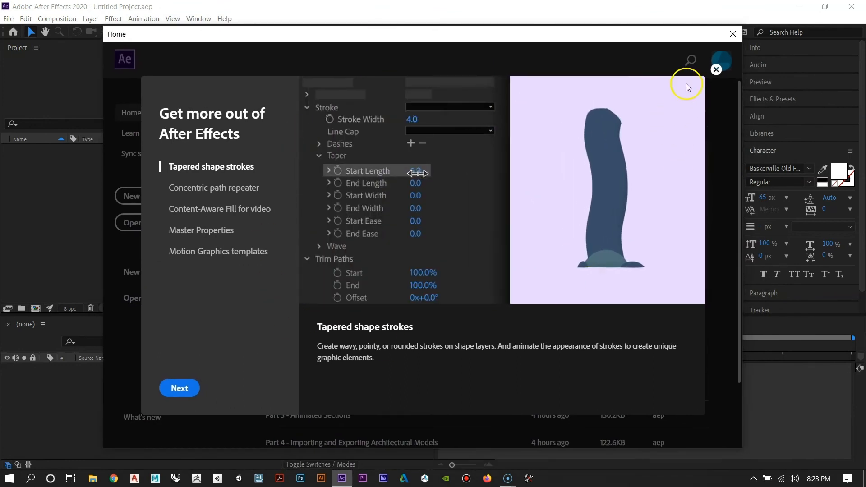
left_click(734, 34)
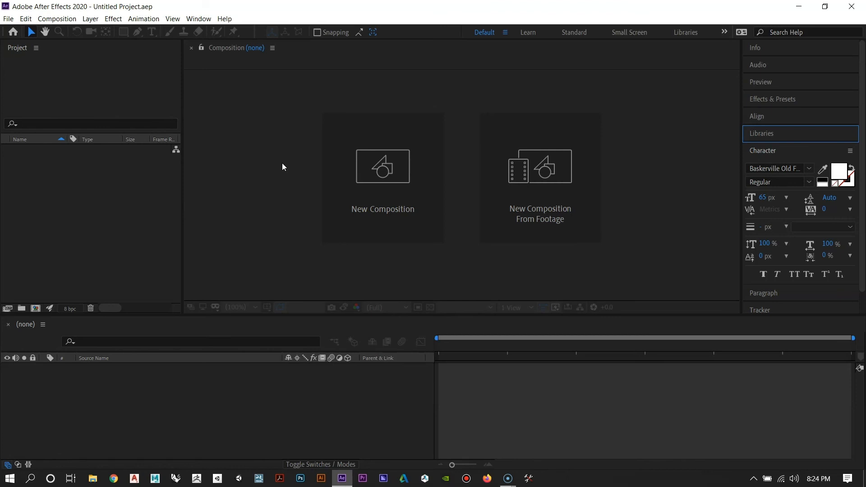
Create a new composition with its duration set to 0:01:00:00
left_click(344, 139)
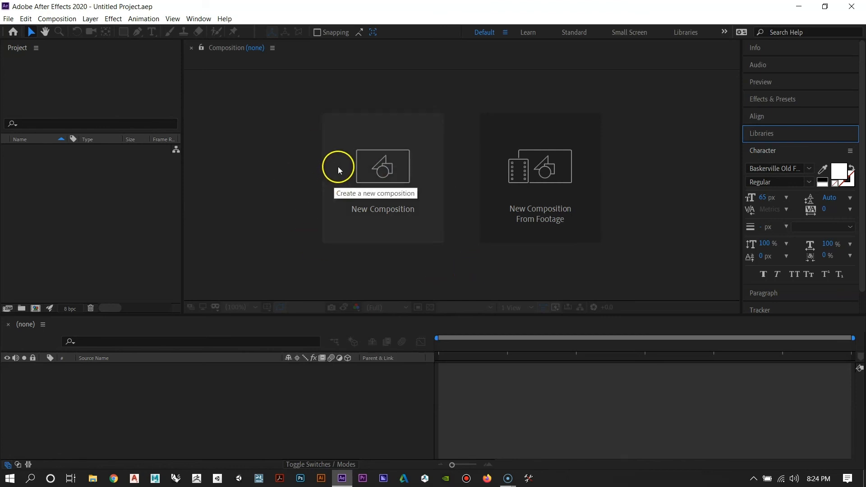
left_click(375, 158)
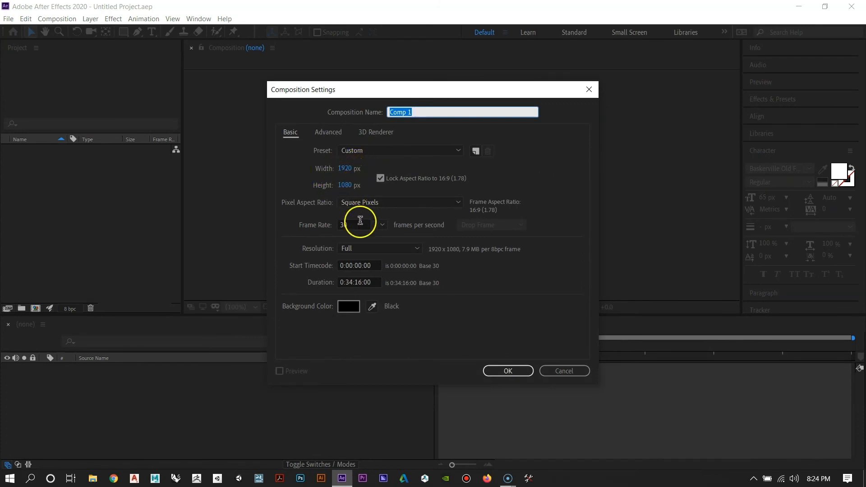
left_click(350, 284)
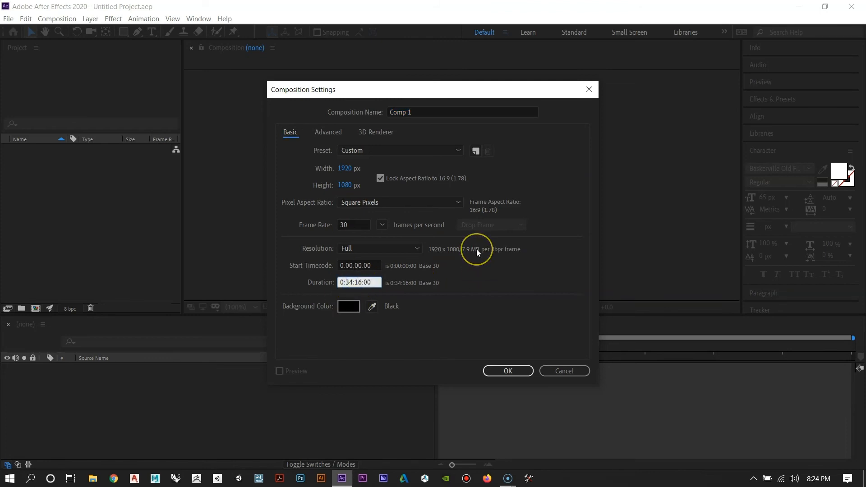
key("BackSpace")
key("BackSpace")
type("1")
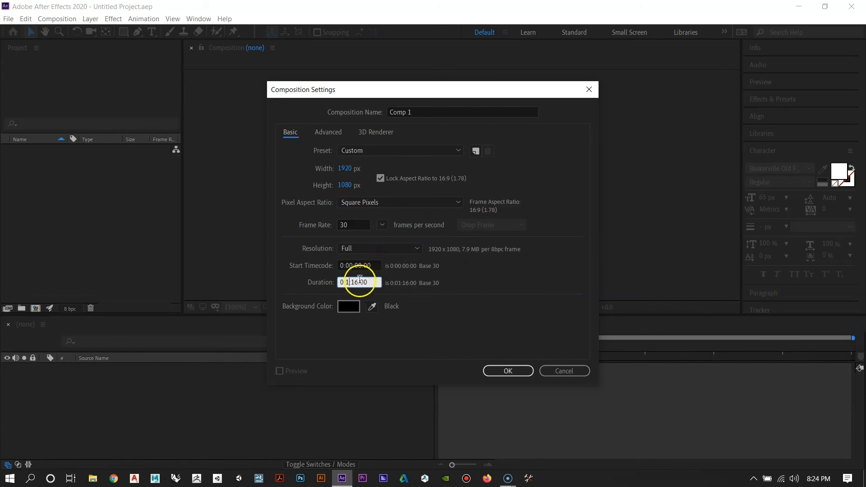
key("Delete")
key("Delete")
type("00")
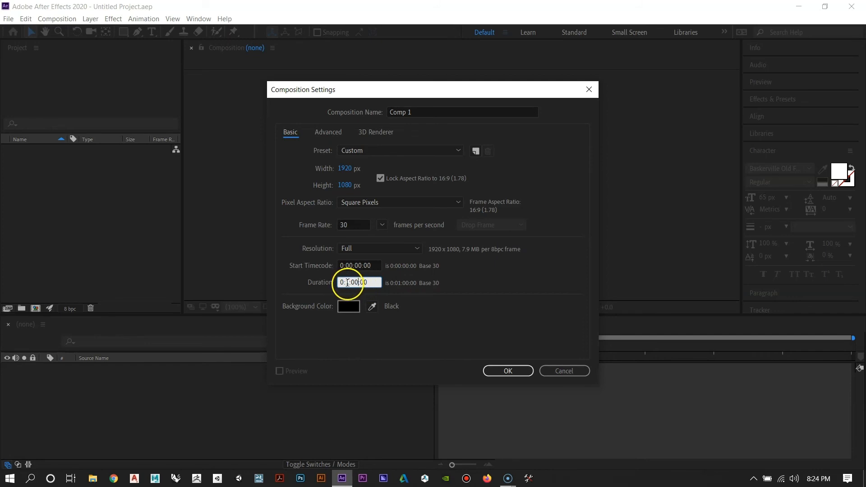
left_click(449, 267)
left_click(342, 281)
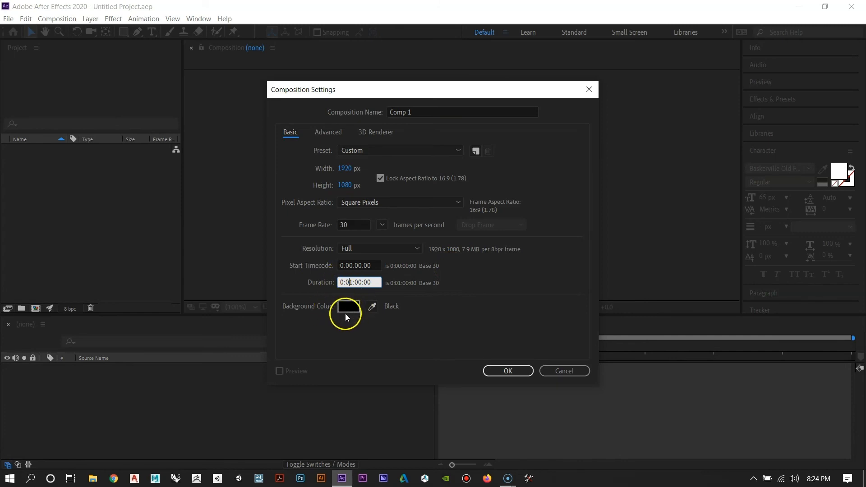
left_click(510, 373)
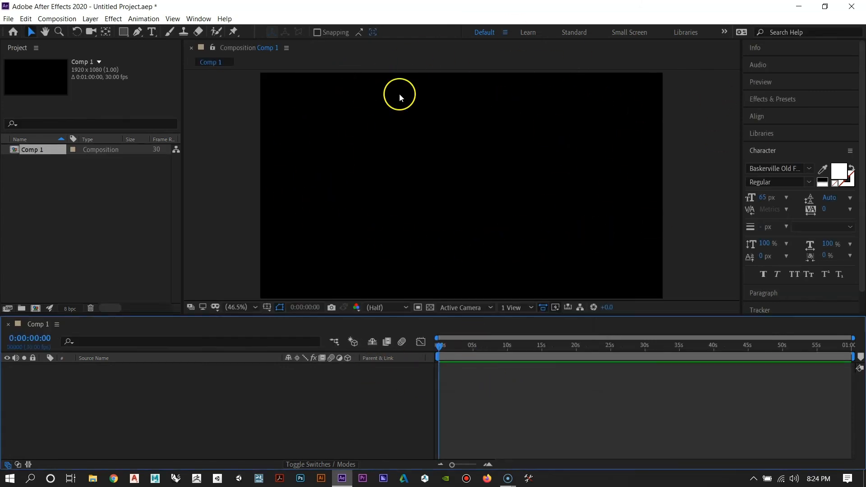
Zoom the composition view out to 25%
key("comma")
key("comma")
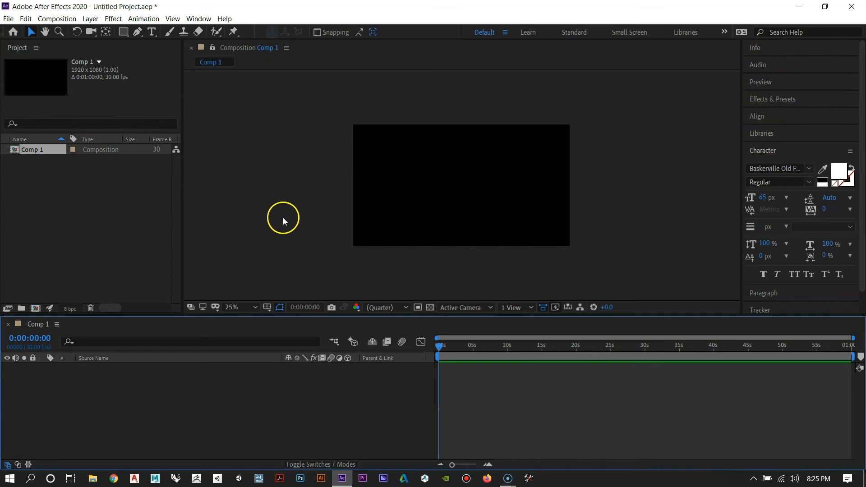
left_click(122, 119)
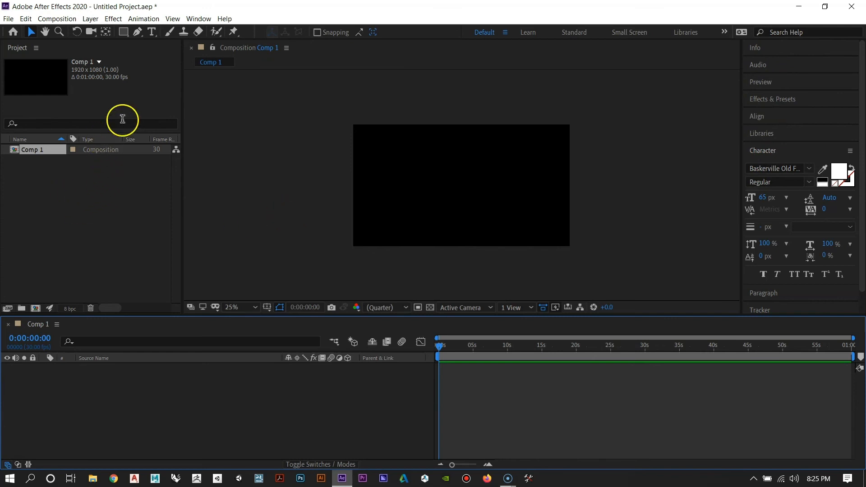
left_click(121, 259)
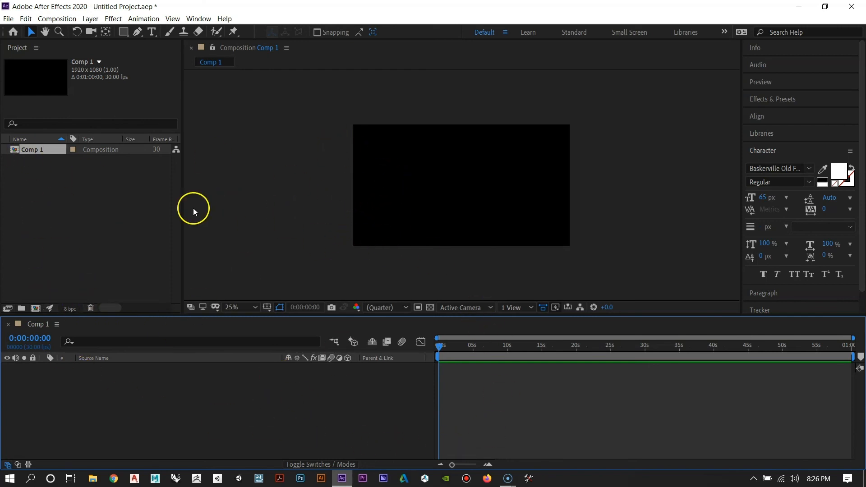
Import the PNG sequence starting at Anim.00001 from Part 01 - My First Animation, Working Files, 1 - My First Animation
double_click(94, 185)
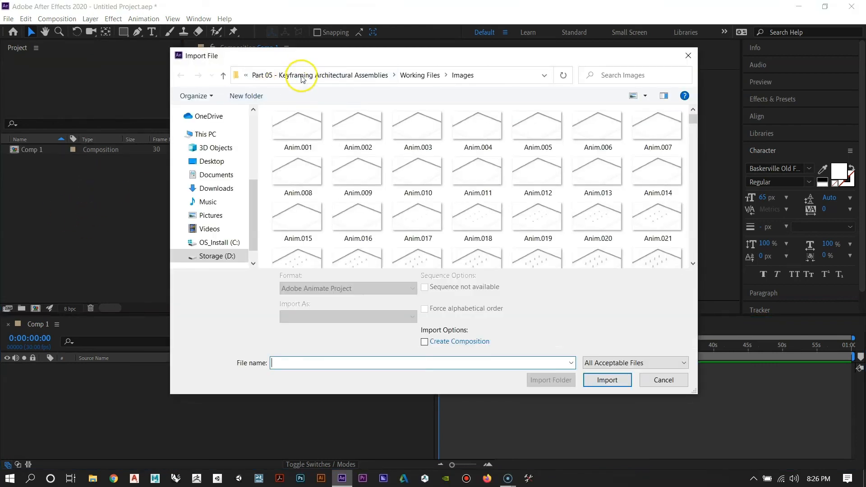
left_click(319, 75)
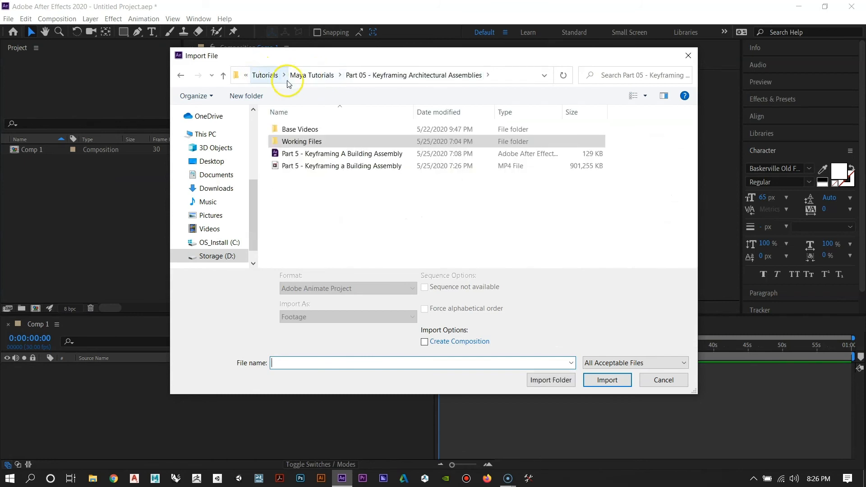
left_click(311, 75)
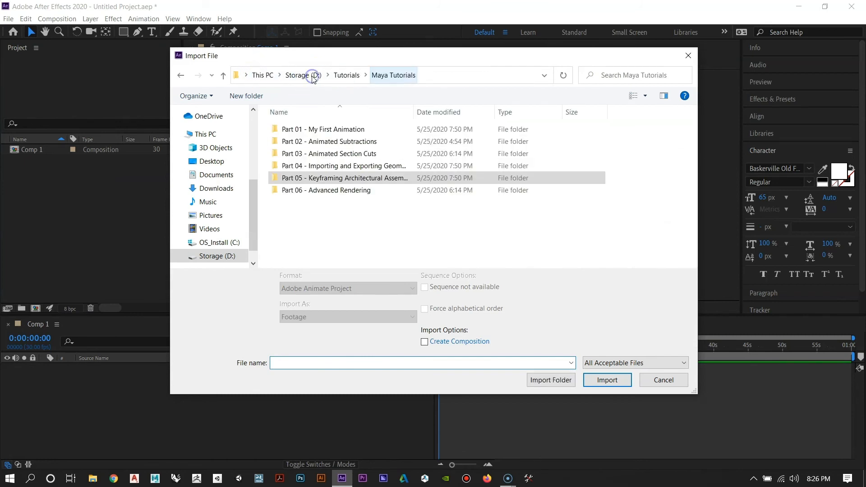
double_click(340, 132)
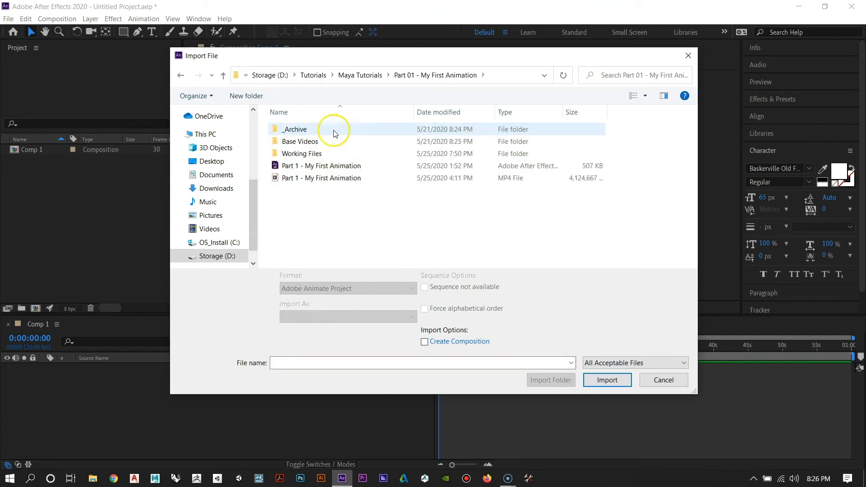
double_click(294, 154)
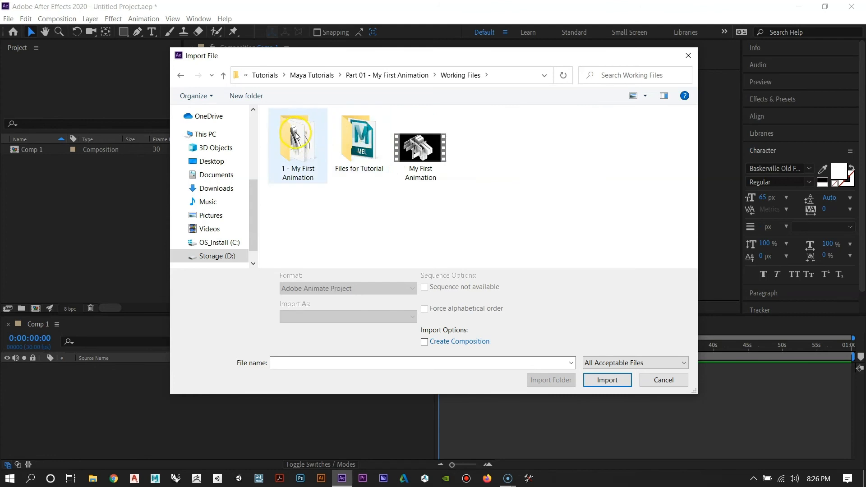
double_click(314, 134)
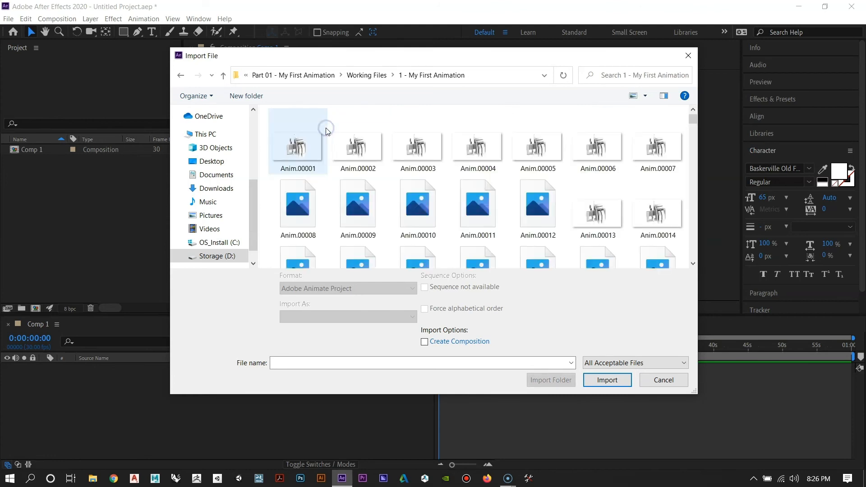
left_click(296, 145)
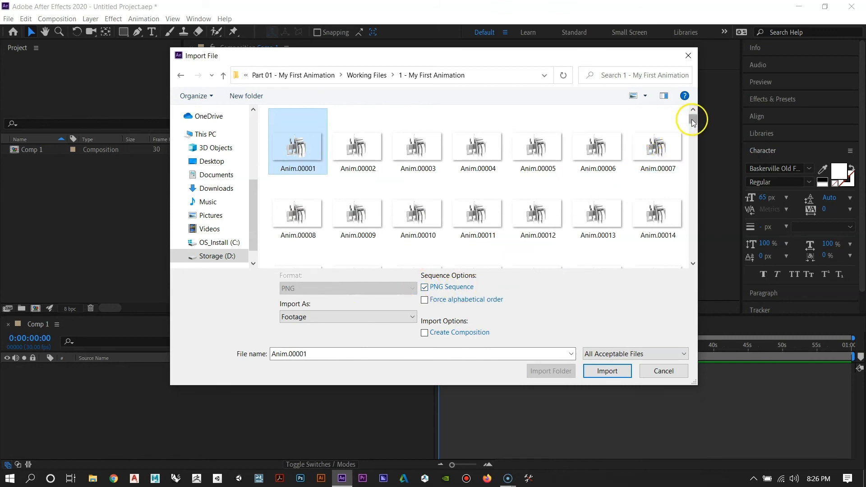
mouse_move(692, 120)
left_mouse_down()
mouse_move(691, 253)
mouse_move(694, 109)
left_mouse_up()
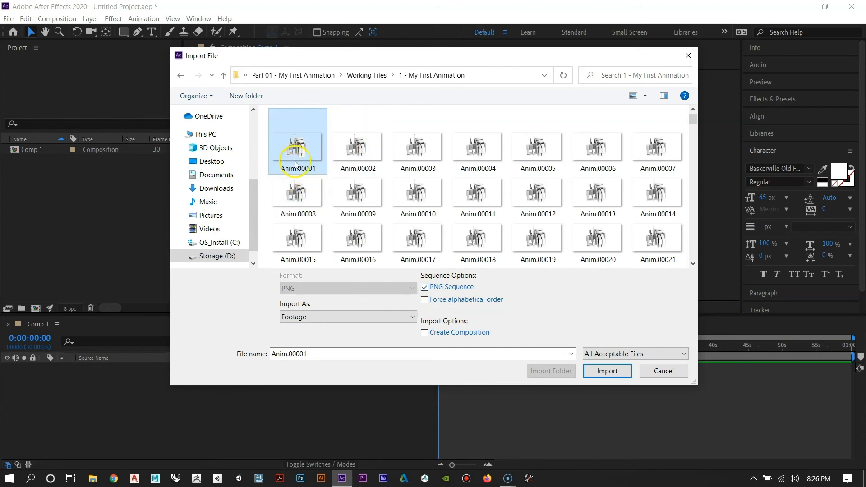
left_click(601, 371)
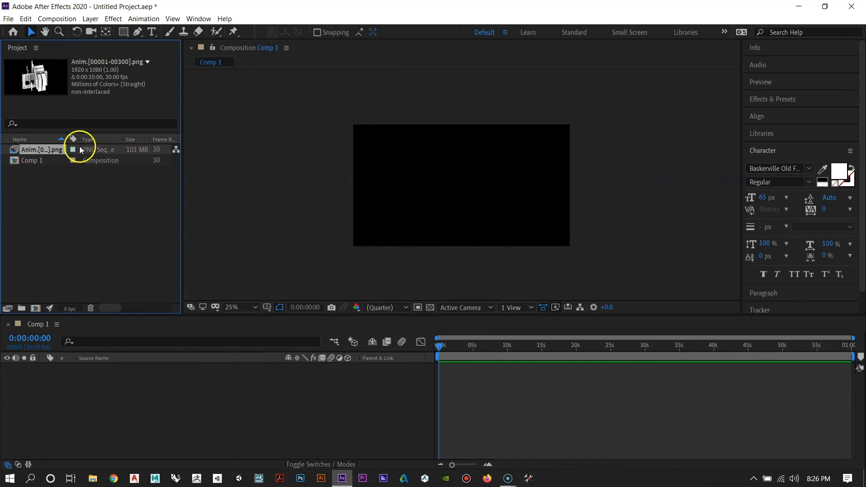
left_click_drag(46, 148, 153, 399)
left_click_drag(178, 428, 210, 402)
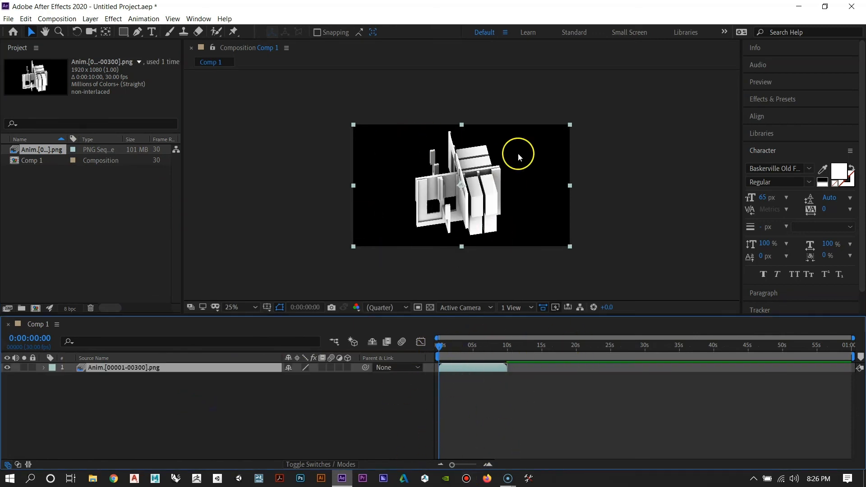
left_click_drag(441, 334, 458, 356)
left_click(474, 369)
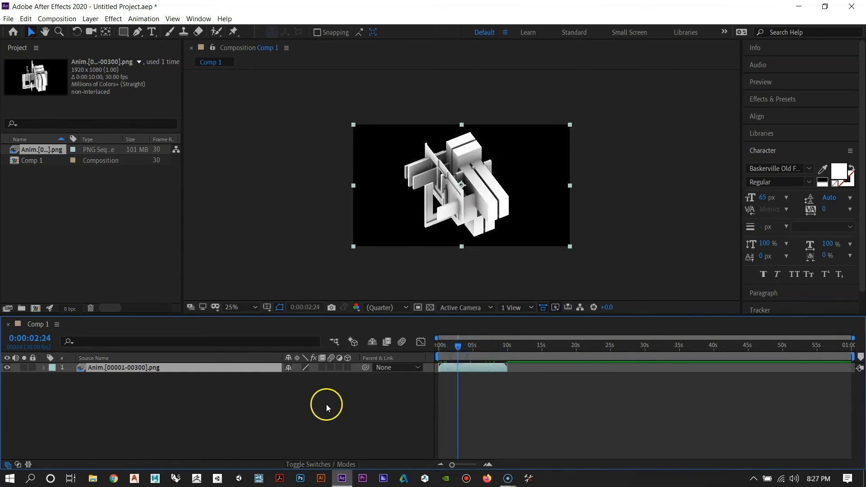
left_click(140, 397)
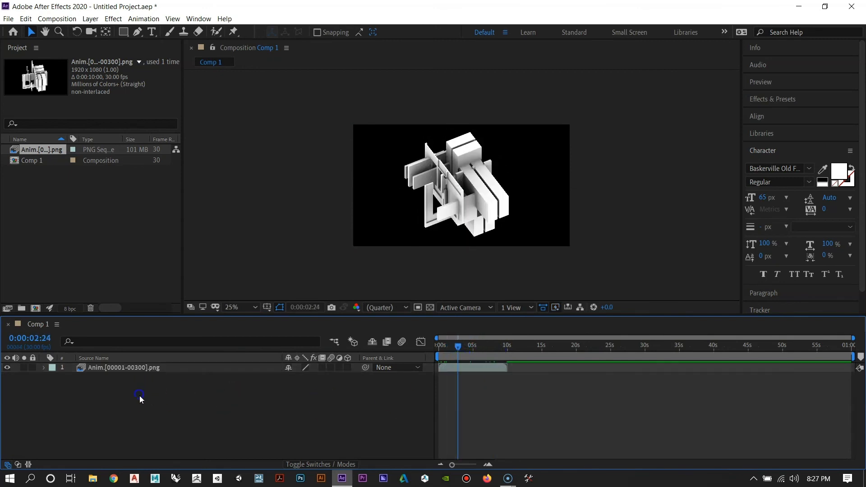
Import the PNG sequence starting at Anim.001 from Part 02 - Animated Subtractions, Working Files, Images
double_click(81, 199)
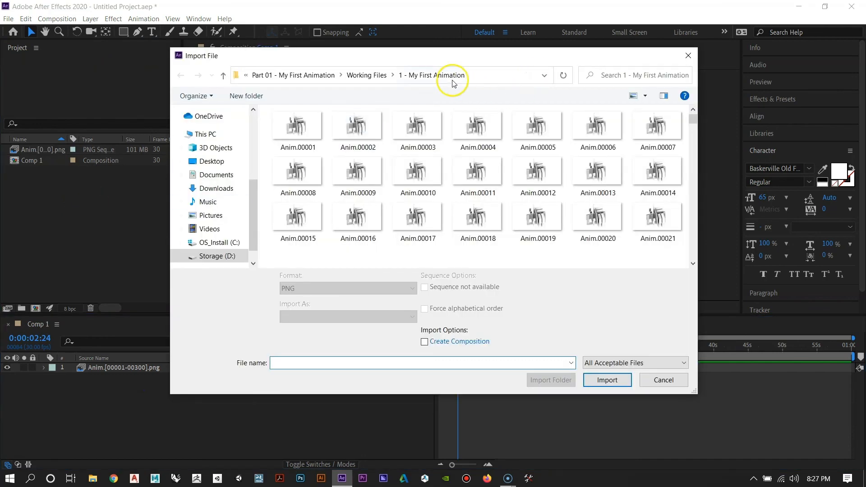
left_click(364, 76)
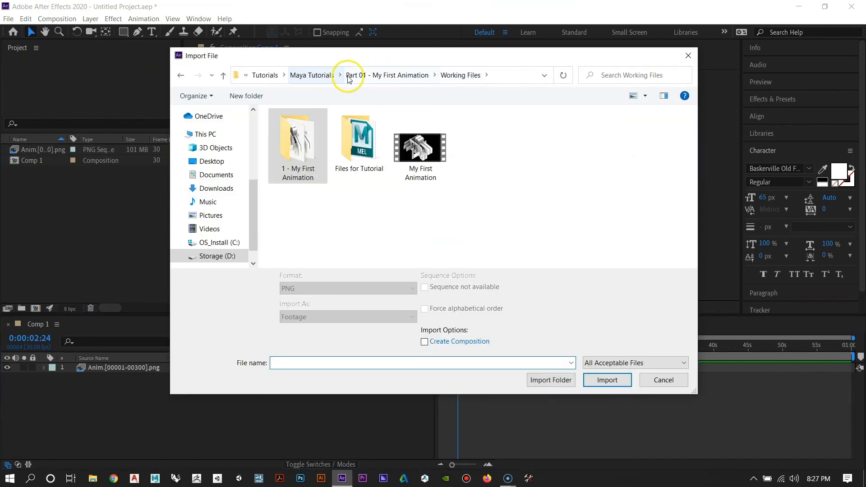
left_click(318, 76)
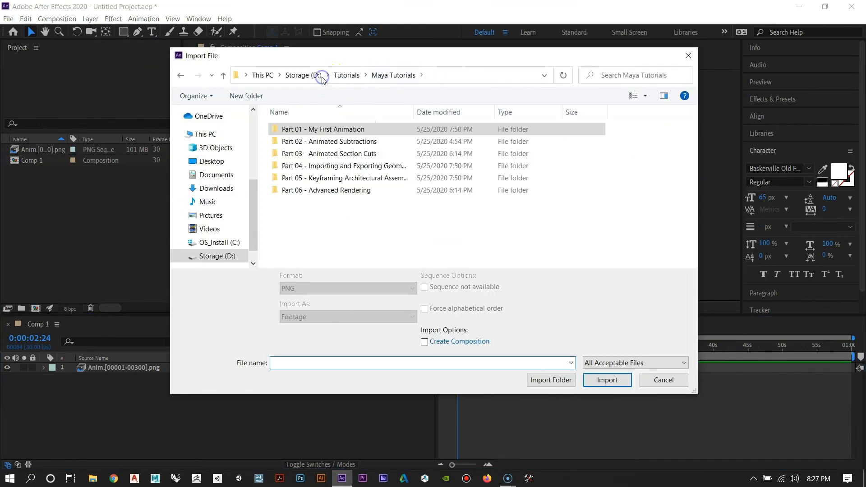
double_click(324, 141)
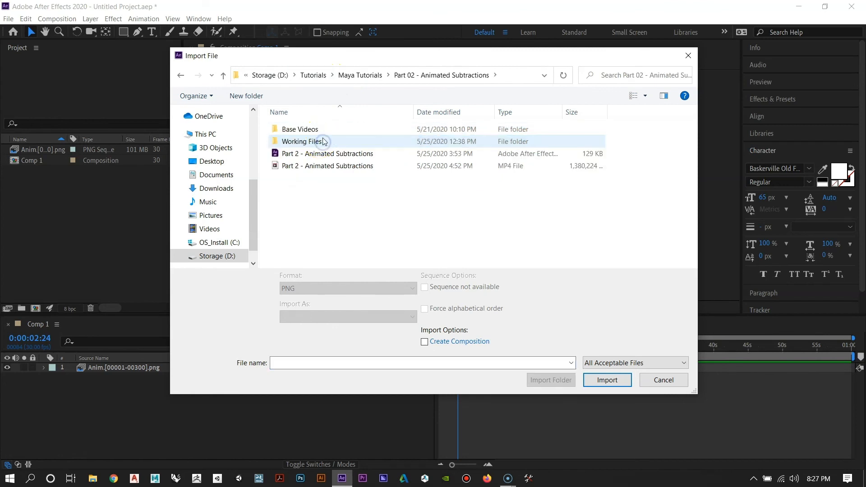
double_click(300, 142)
double_click(300, 130)
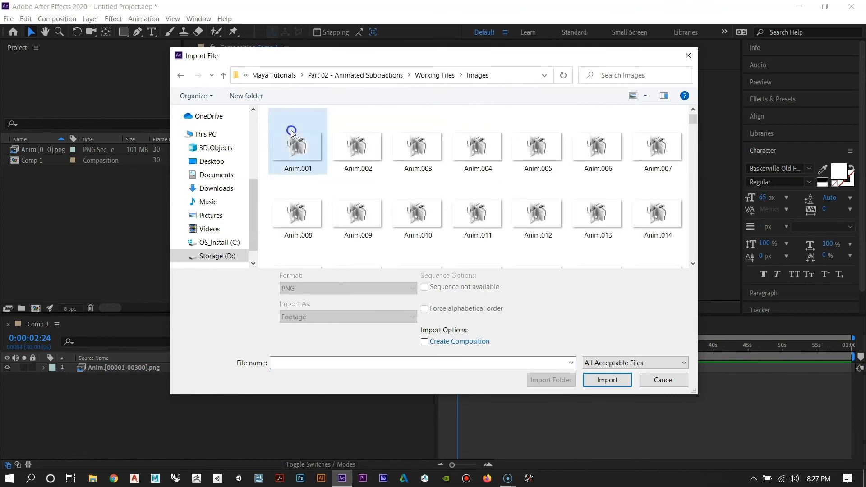
left_click(600, 378)
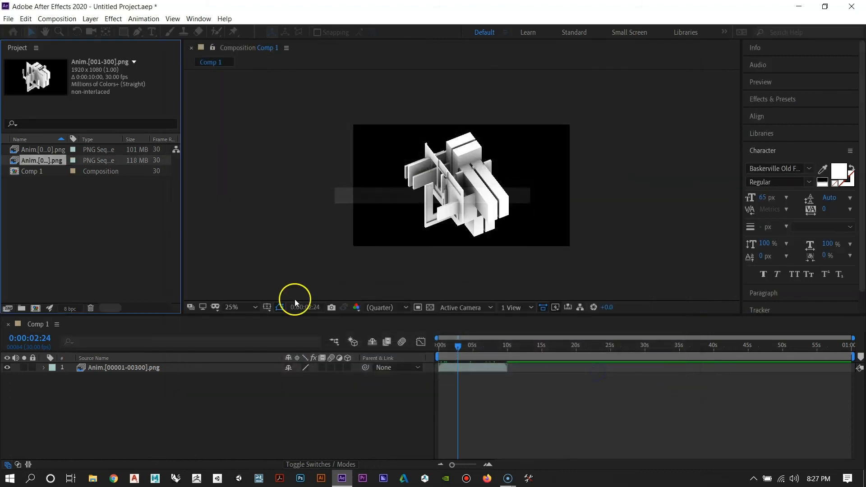
Add the Anim.[001-300].png sequence to the Comp 1 timeline below the first sequence and leave its layer selected
left_click_drag(66, 183, 120, 403)
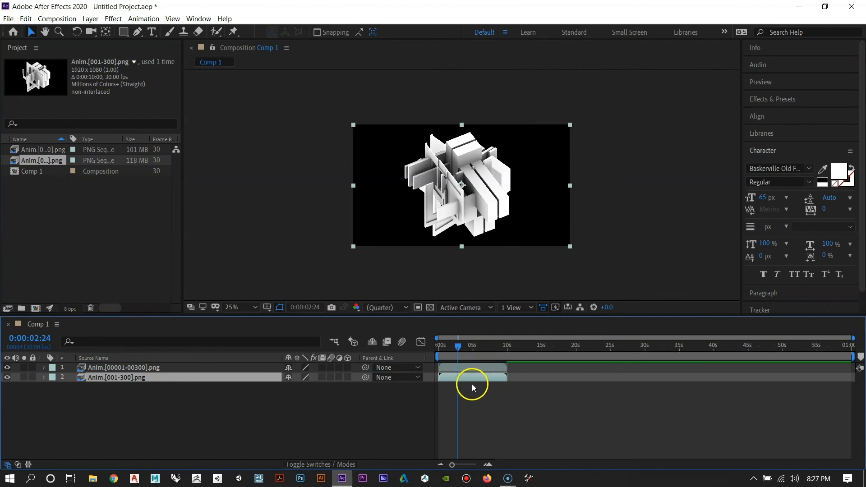
left_click(164, 368)
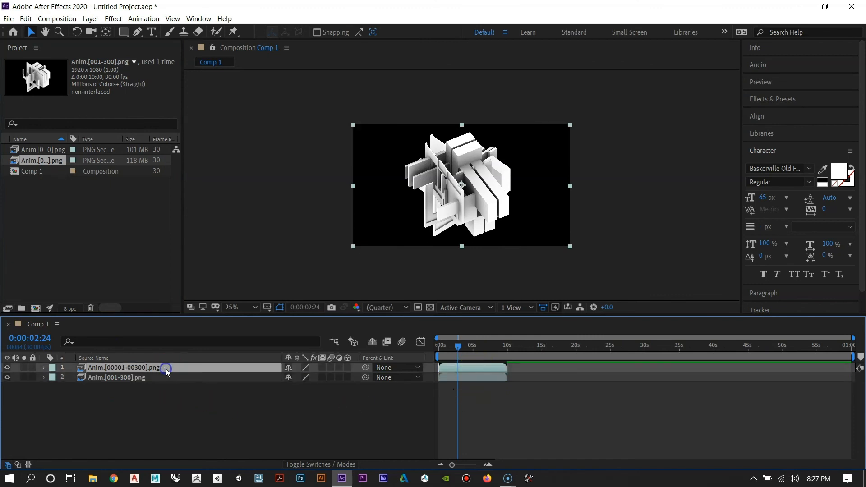
left_click(475, 382)
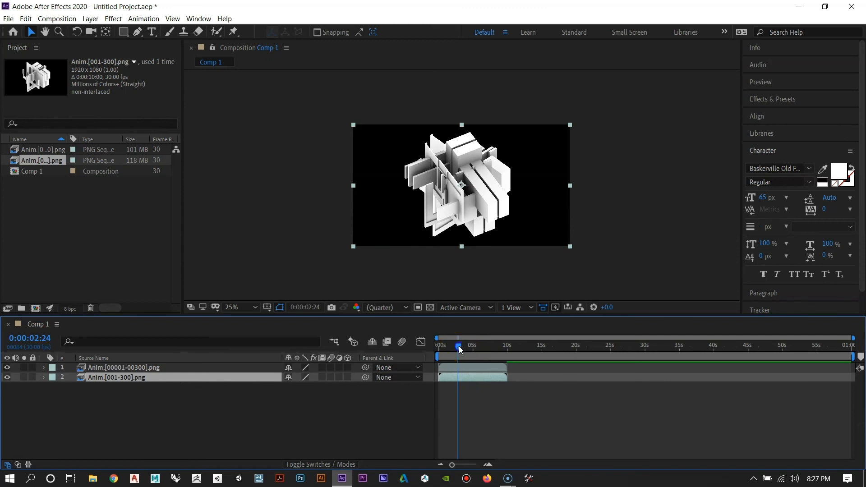
Move the Anim.[001-300].png layer to start at 10 seconds, directly after the first sequence, and scrub the playhead to 0:00:12:29
left_click_drag(458, 346, 463, 380)
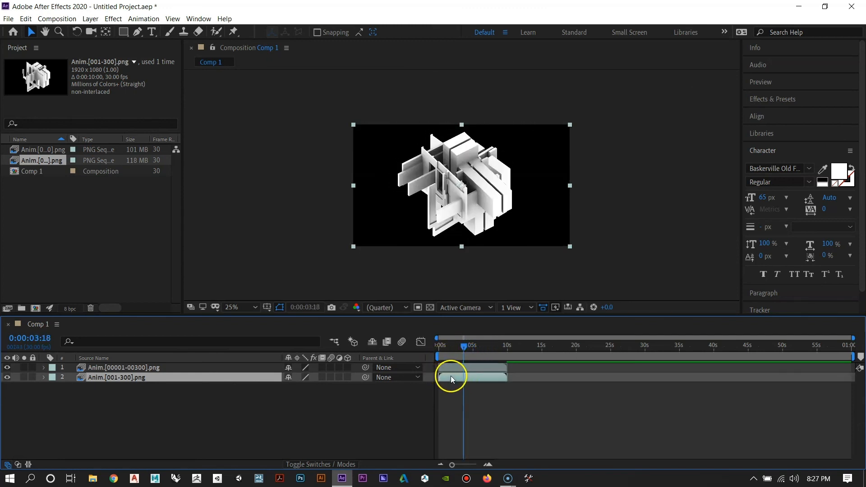
left_click_drag(475, 376, 543, 380)
left_click_drag(469, 348, 528, 347)
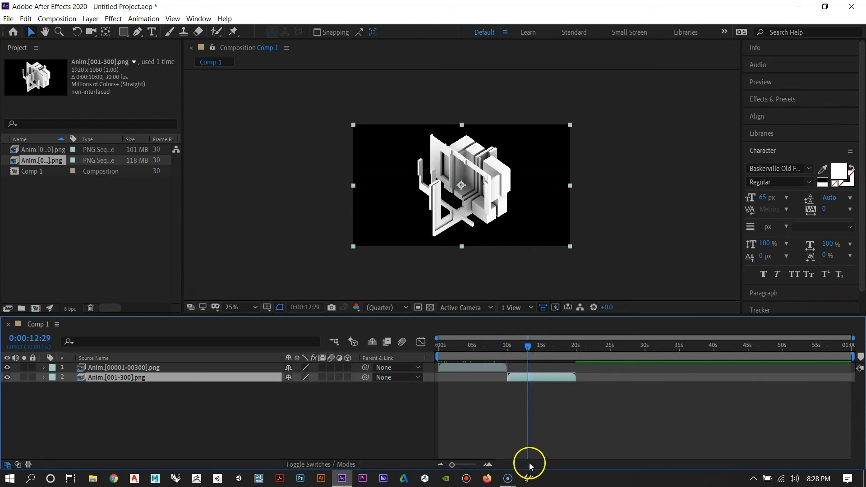
left_click(600, 430)
Import the PNG sequence starting at Anim.001 from Part 03 - Animated Section Cuts, Working Files, Images
double_click(91, 223)
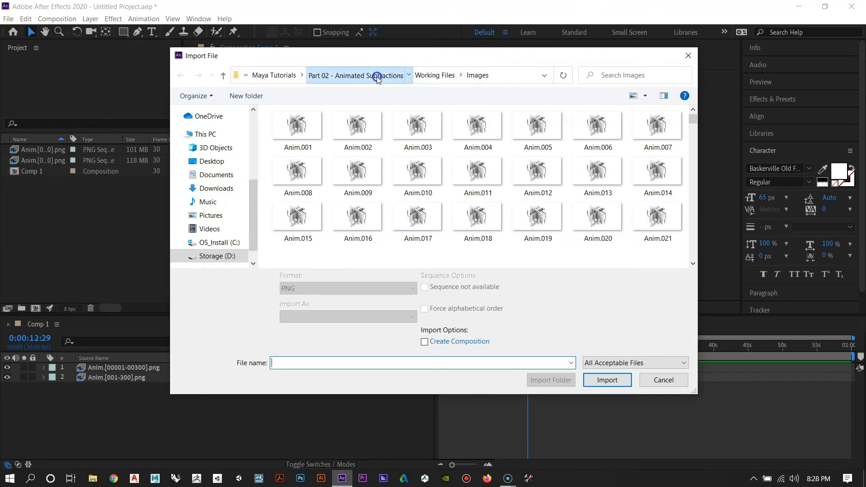
left_click(375, 74)
left_click(315, 76)
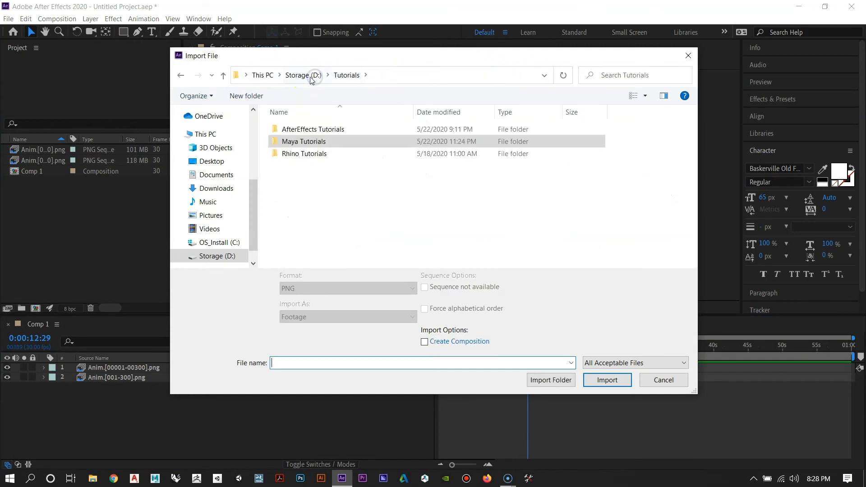
double_click(301, 142)
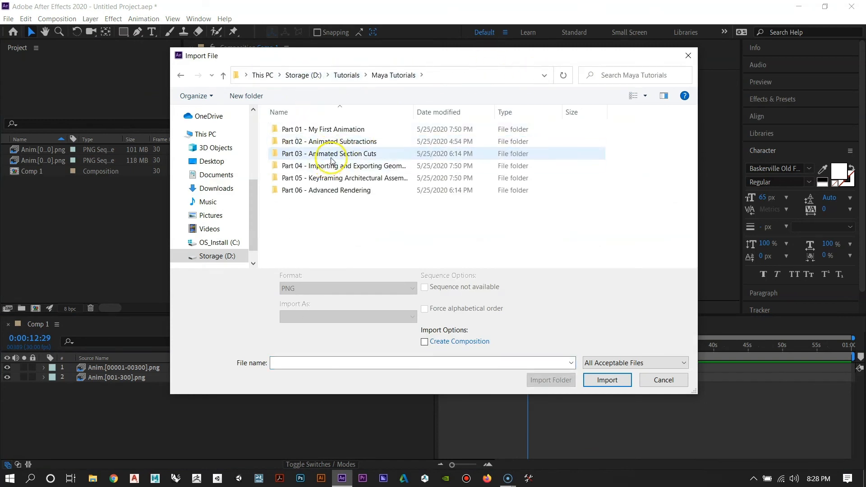
double_click(323, 153)
double_click(324, 142)
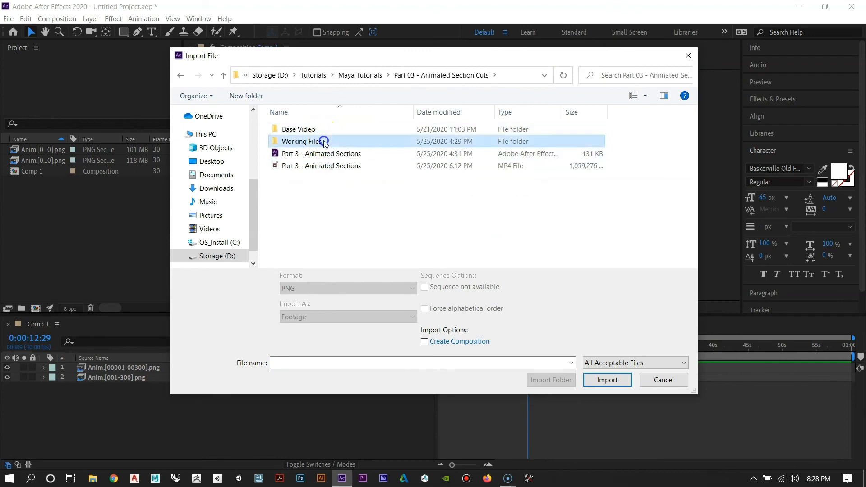
double_click(319, 141)
left_click(294, 142)
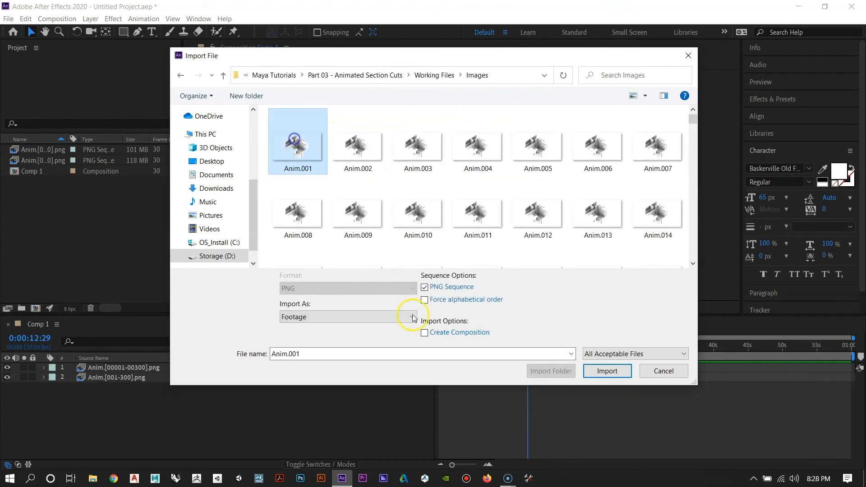
left_click(607, 380)
Add the Anim.[001-600].png sequence below the other layers, start it at 20 seconds, and scrub the playhead through it to 0:00:31:12
left_click_drag(41, 175, 129, 414)
left_click_drag(463, 387, 593, 390)
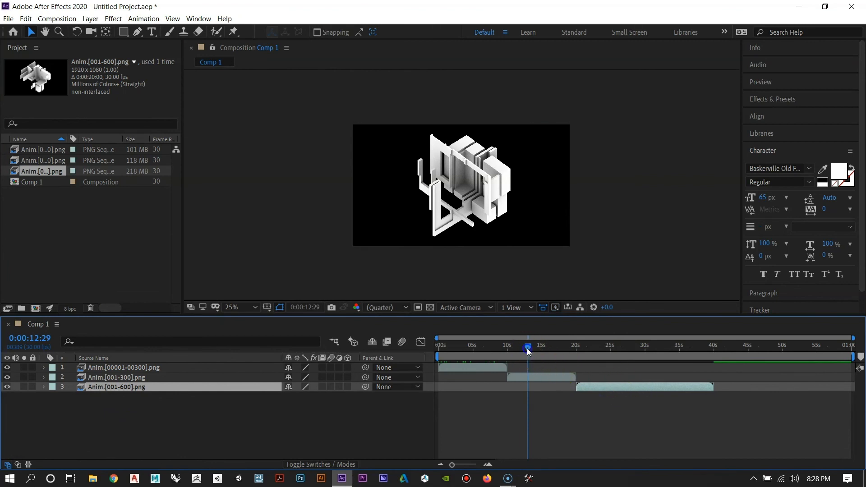
left_click_drag(527, 348, 664, 352)
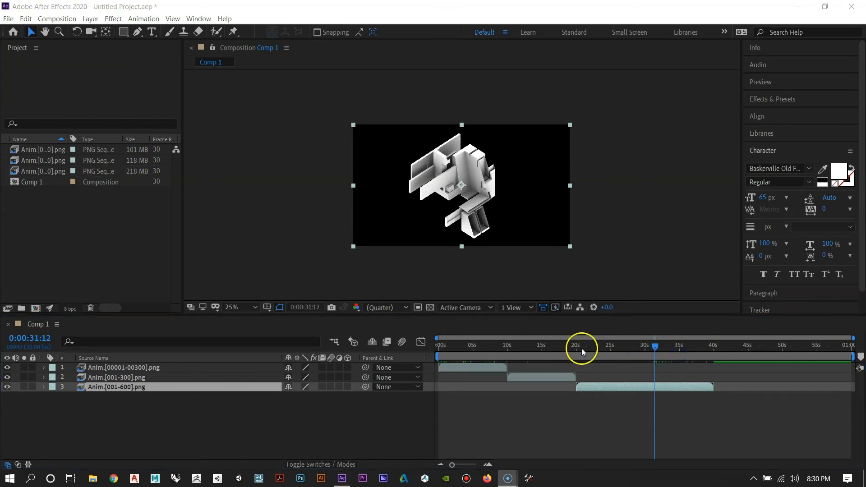
Spread the three sequence layers apart, starting them at about 5, 17.5 and 30 seconds with gaps between them
left_click_drag(605, 389, 674, 387)
left_click_drag(560, 377, 605, 378)
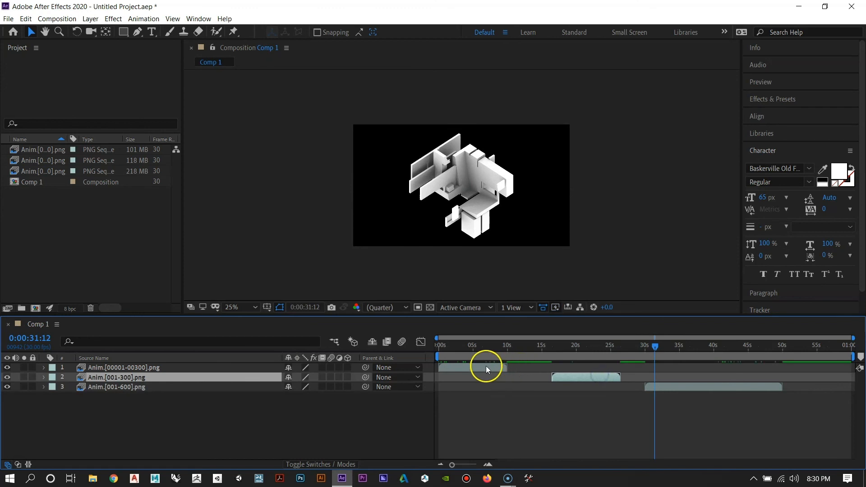
left_click_drag(486, 367, 521, 366)
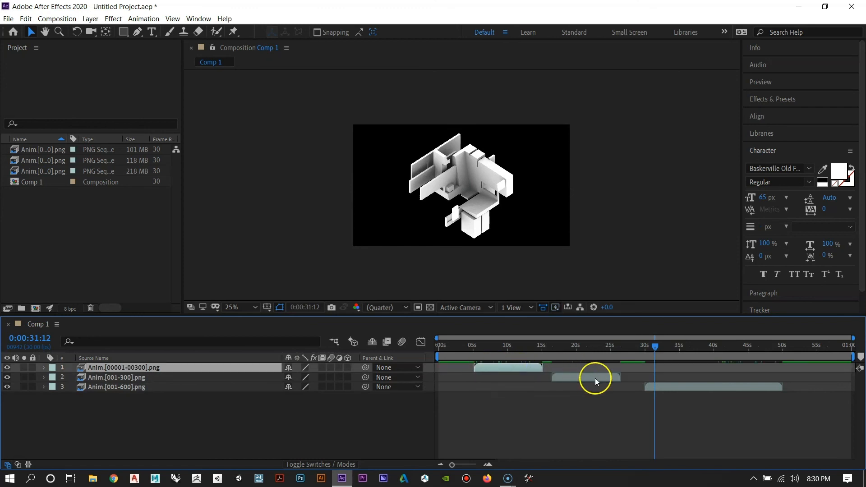
mouse_move(594, 379)
left_mouse_down()
mouse_move(610, 379)
mouse_move(601, 382)
left_mouse_up()
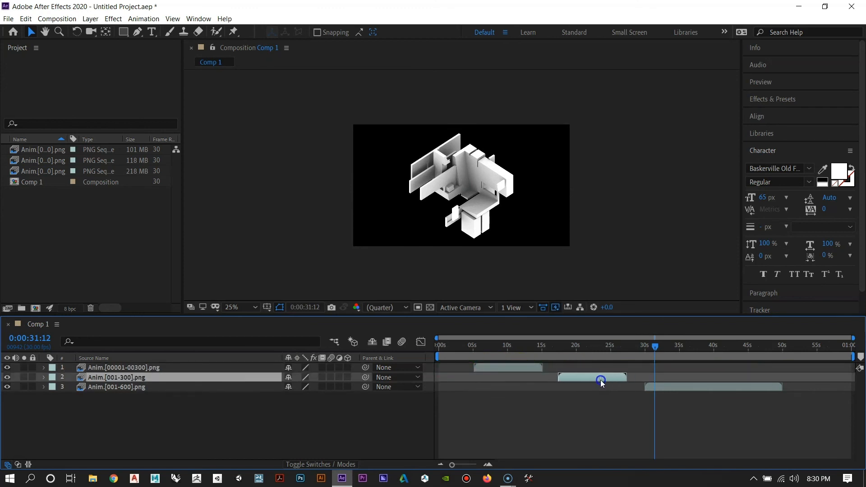
mouse_move(677, 389)
left_mouse_down()
mouse_move(684, 389)
mouse_move(675, 388)
left_mouse_up()
Place the three sequence layers end to end again, starting at 0, 10 and 20 seconds, and scrub to 0:00:32:24
left_click_drag(524, 373, 496, 372)
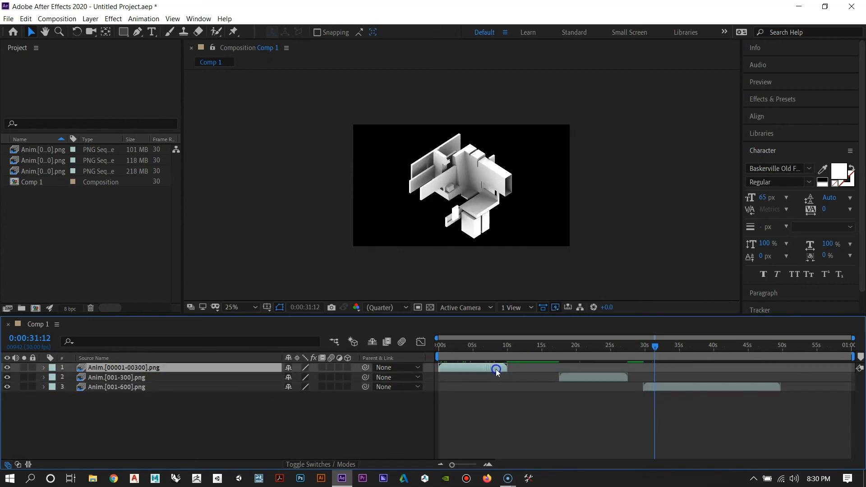
left_click_drag(576, 375, 535, 378)
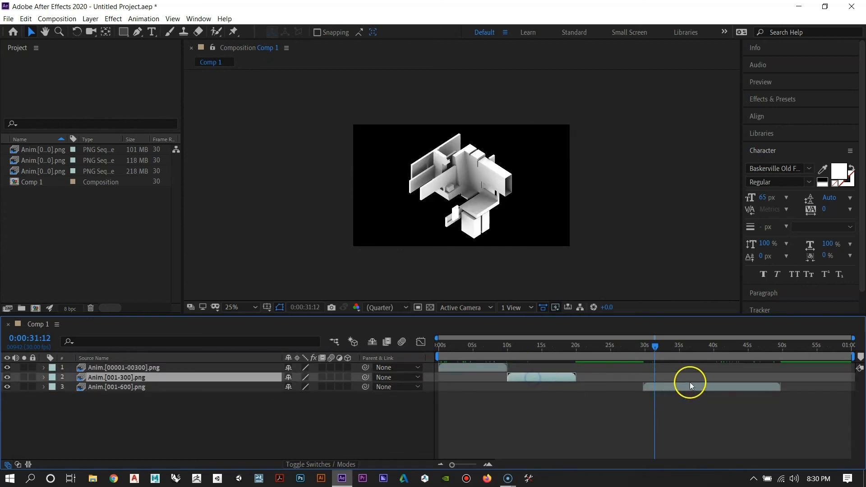
left_click_drag(690, 382, 624, 389)
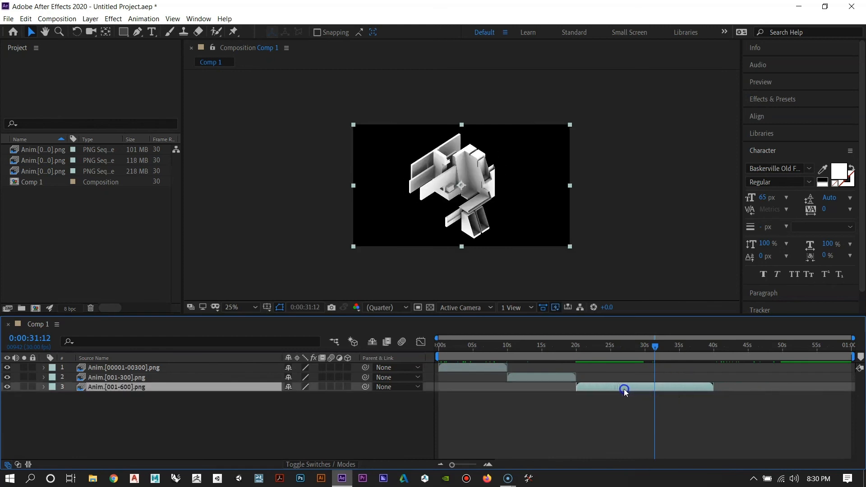
left_click_drag(654, 347, 664, 347)
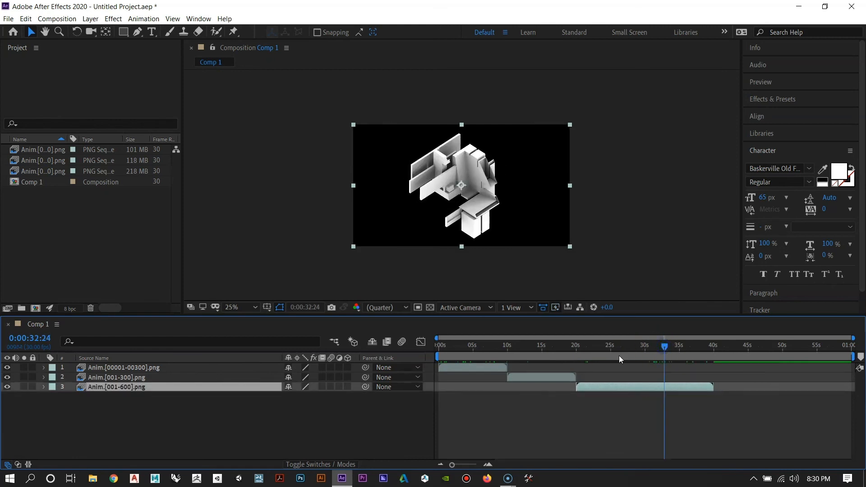
Start importing a file and browse to the WIT - Summer Online Course folder on Storage (D:)
double_click(66, 226)
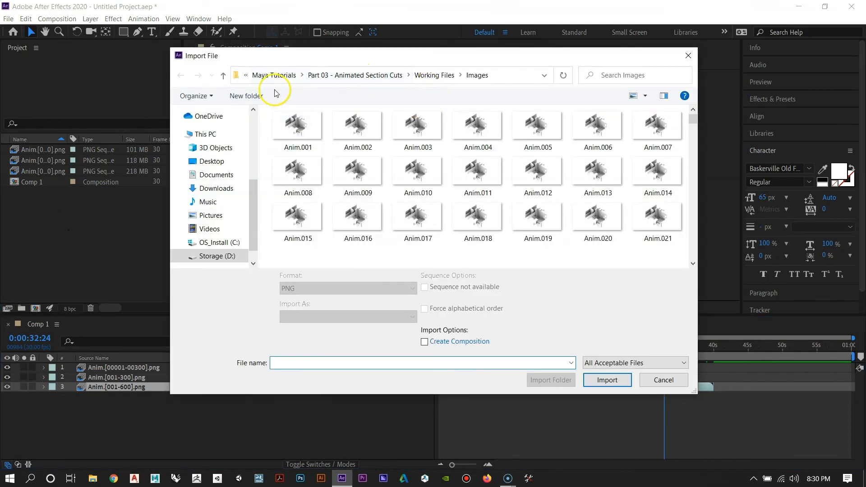
left_click(273, 78)
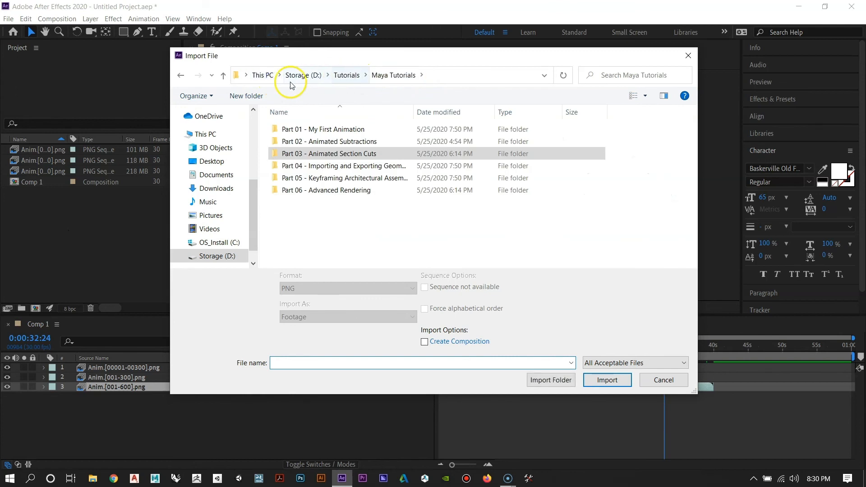
left_click(303, 76)
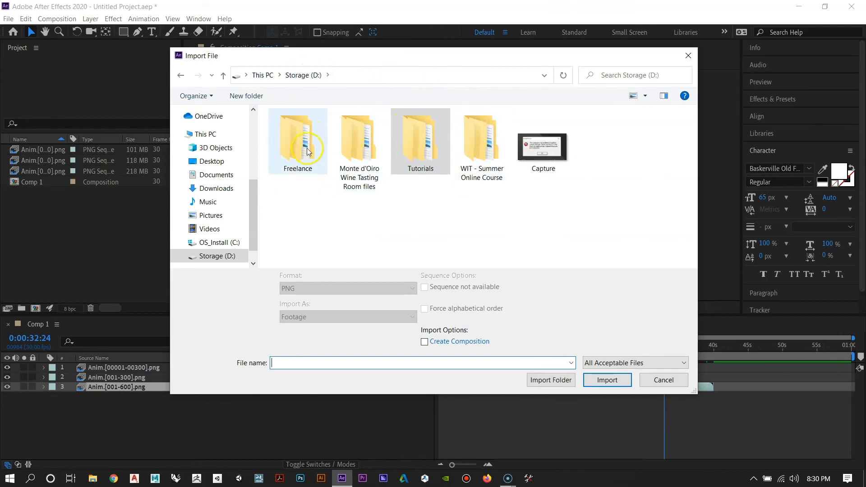
left_click(468, 139)
double_click(469, 140)
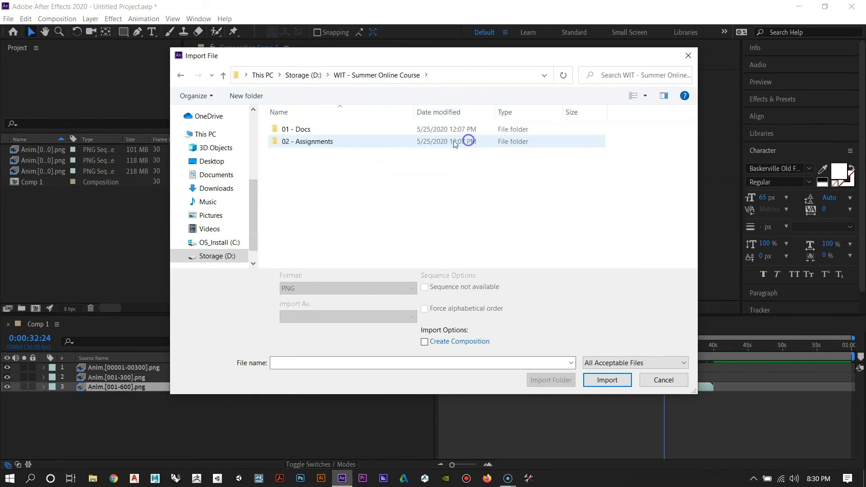
double_click(317, 128)
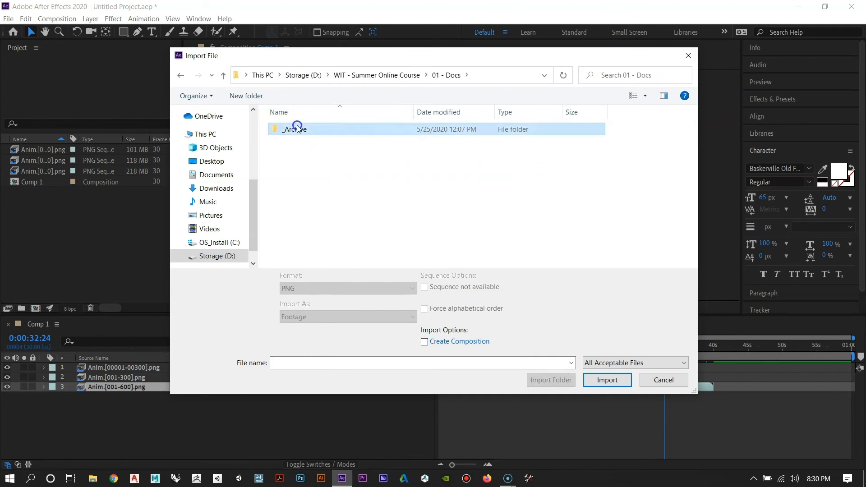
double_click(296, 129)
double_click(181, 75)
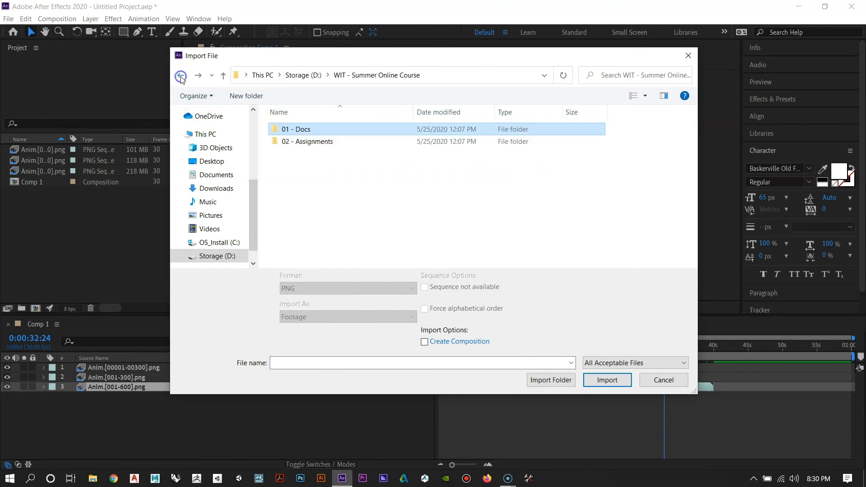
Import the still image 06_HOUSEVI_DRAWING10 as footage from 02 - Assignments, Assignment 01, Examples
double_click(319, 143)
double_click(324, 130)
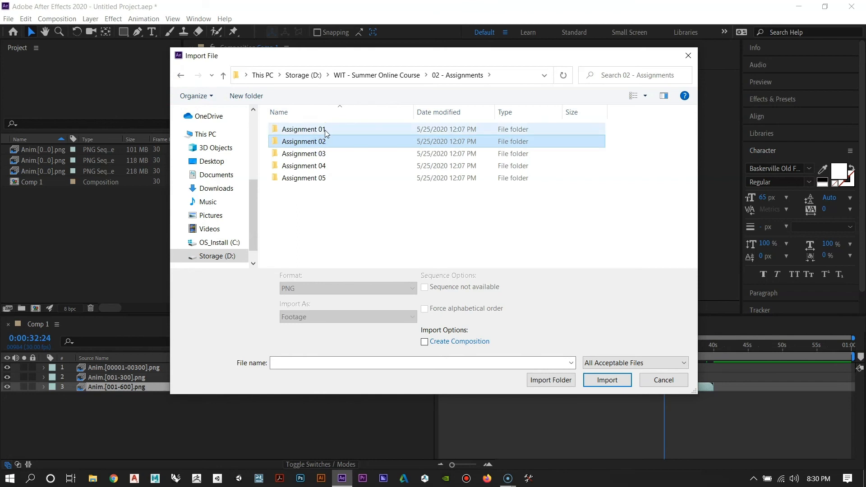
double_click(325, 130)
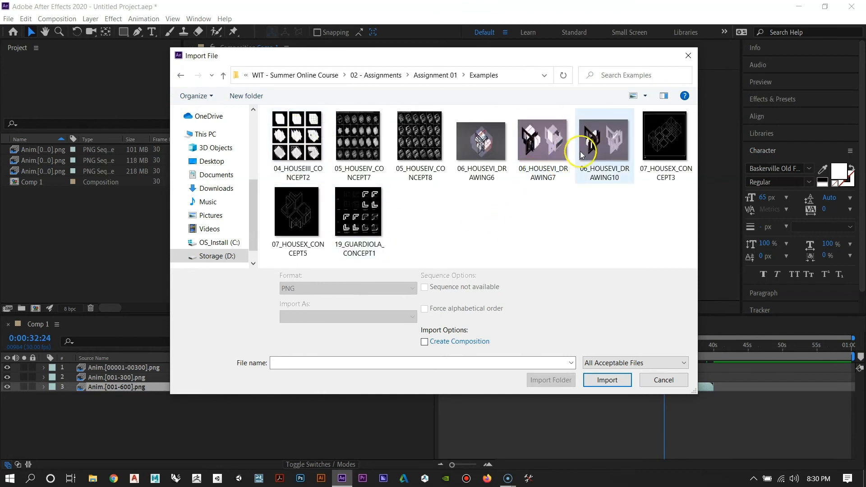
left_click(602, 144)
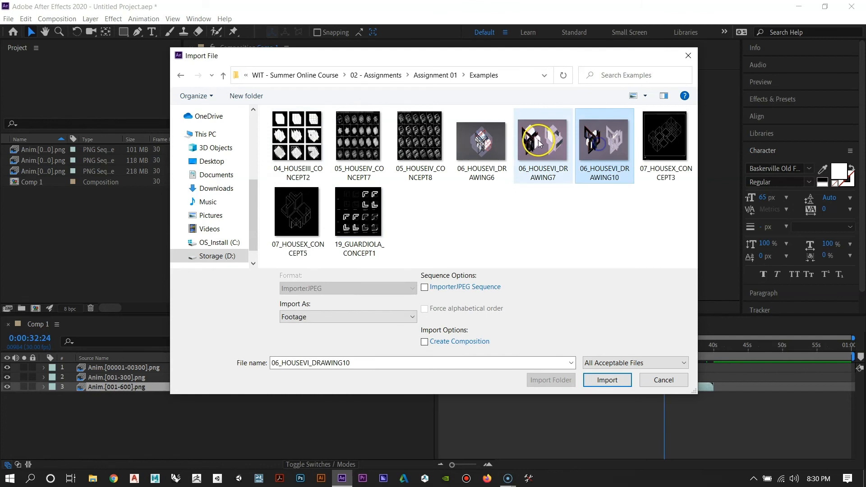
double_click(604, 142)
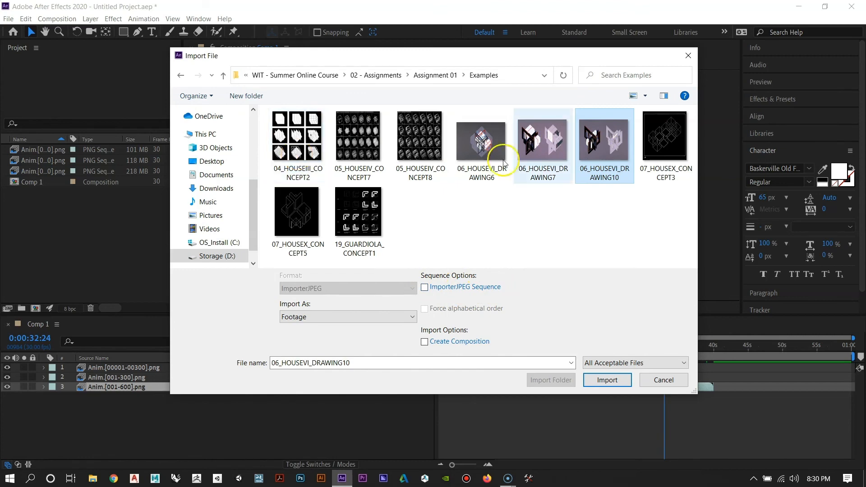
left_click(607, 381)
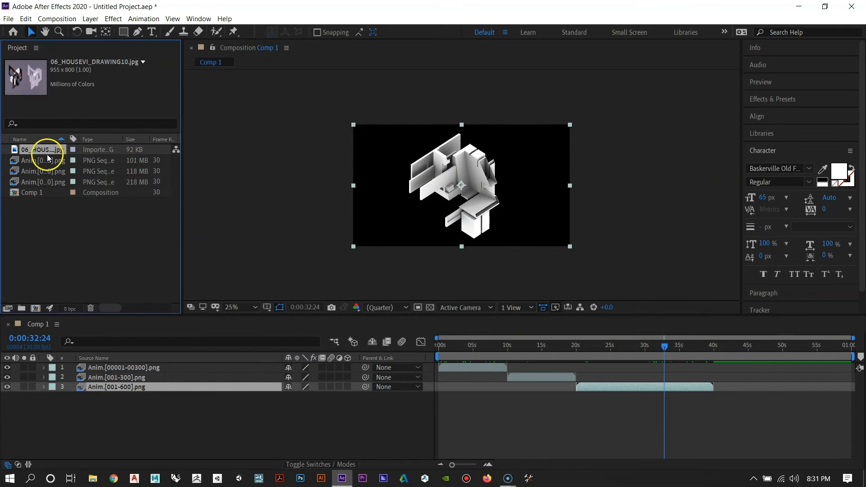
Add the 06_HOUSEVI_DRAWING10.jpg image as the bottom layer of Comp 1 and scrub the playhead to 0:00:45:25
left_click_drag(36, 154, 163, 425)
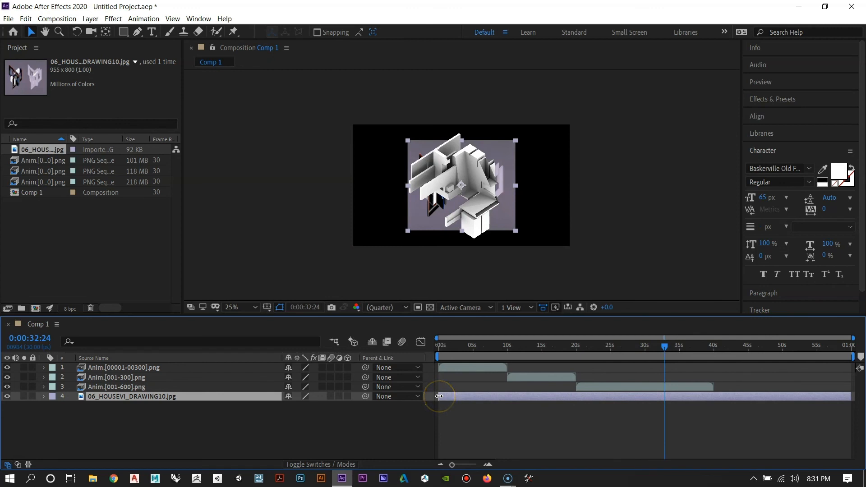
left_click_drag(658, 346, 753, 373)
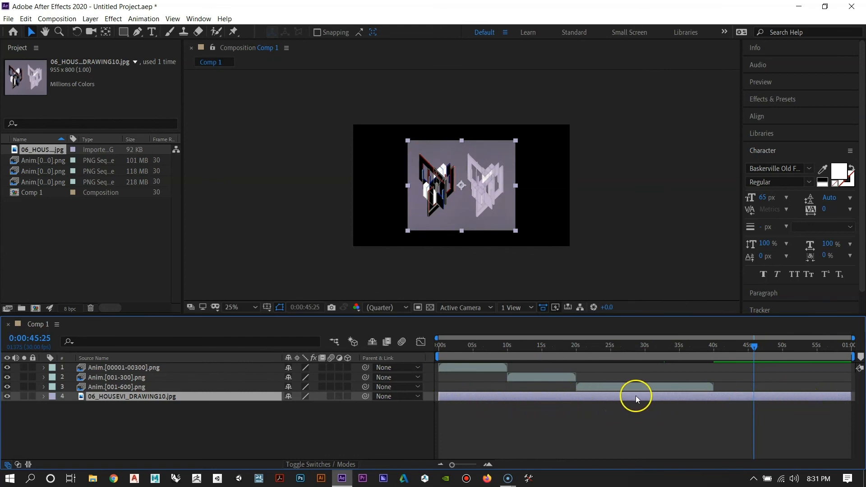
Shift all three PNG sequence layers together about 14 seconds later on the timeline, keeping them end to end
left_click(617, 388)
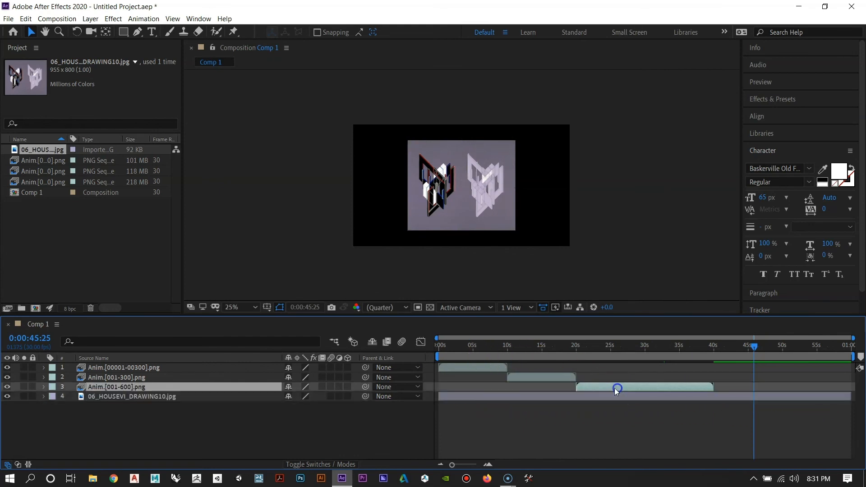
left_click(537, 377, "shift")
left_click(483, 367, "shift")
left_click_drag(473, 367, 571, 368)
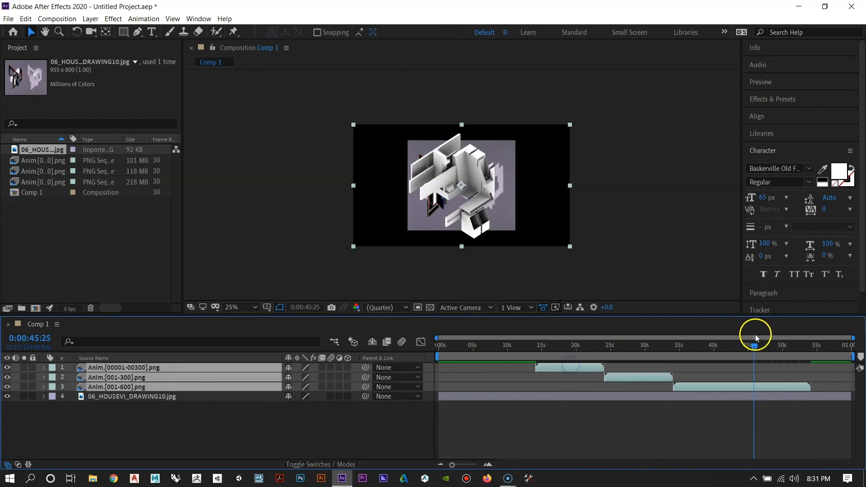
Set the current time to 0:00:08:00 and trim the 06_HOUSEVI_DRAWING10.jpg layer to end there
left_click_drag(755, 346, 404, 368)
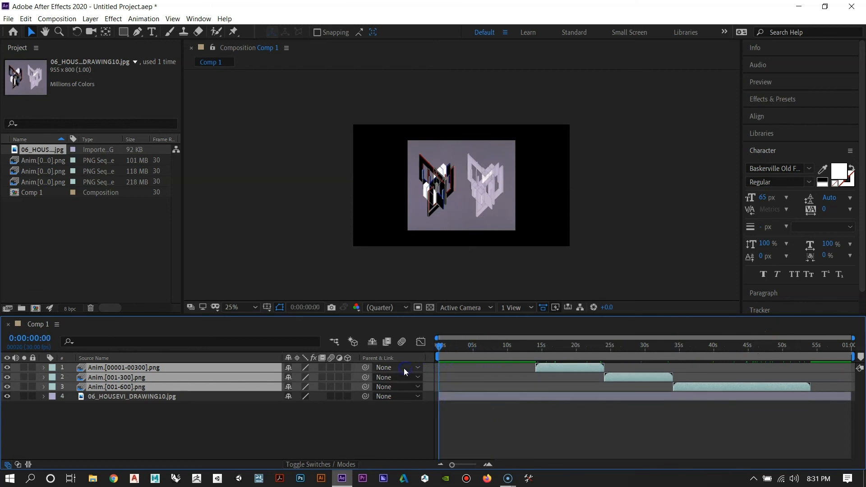
left_click(33, 340)
left_click(40, 339)
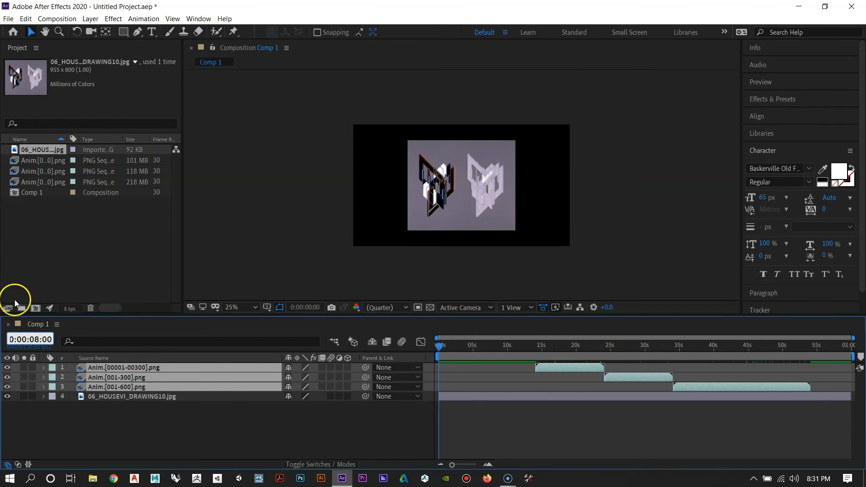
key("Return")
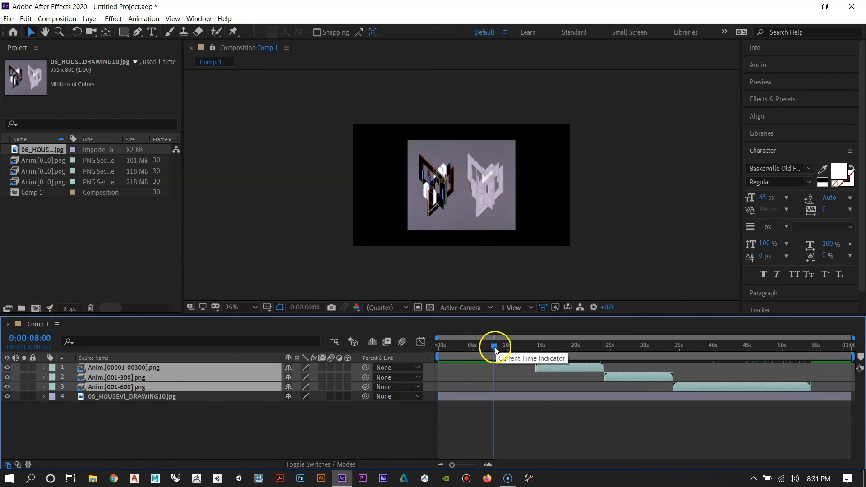
left_click(851, 396)
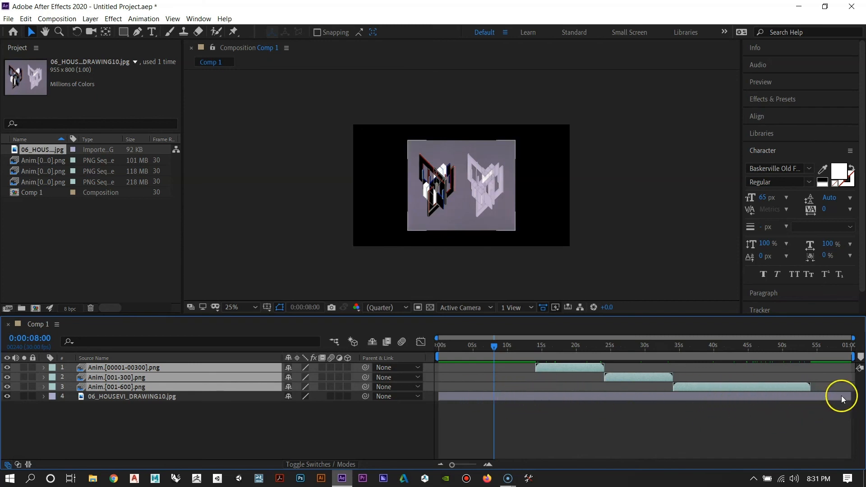
left_click_drag(850, 396, 503, 388)
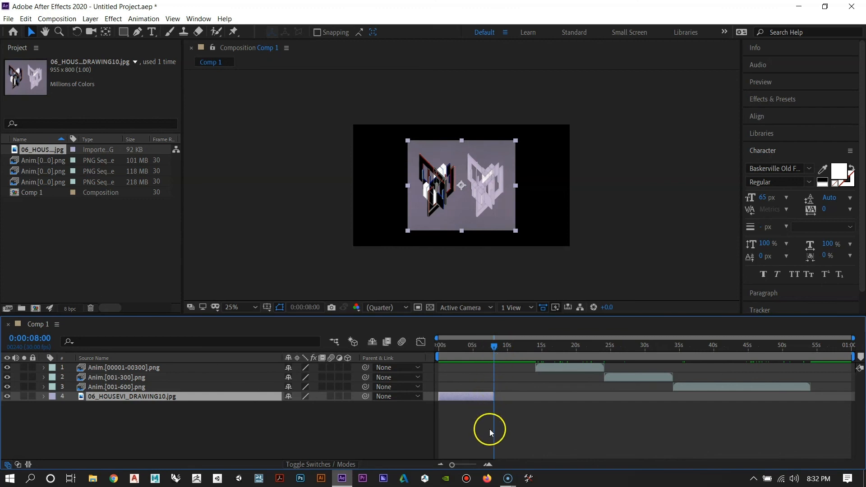
Move the 06_HOUSEVI_DRAWING10.jpg layer to the top of the layer stack and scrub the playhead to 0:00:05:05
left_click_drag(496, 346, 456, 364)
left_click_drag(156, 397, 157, 364)
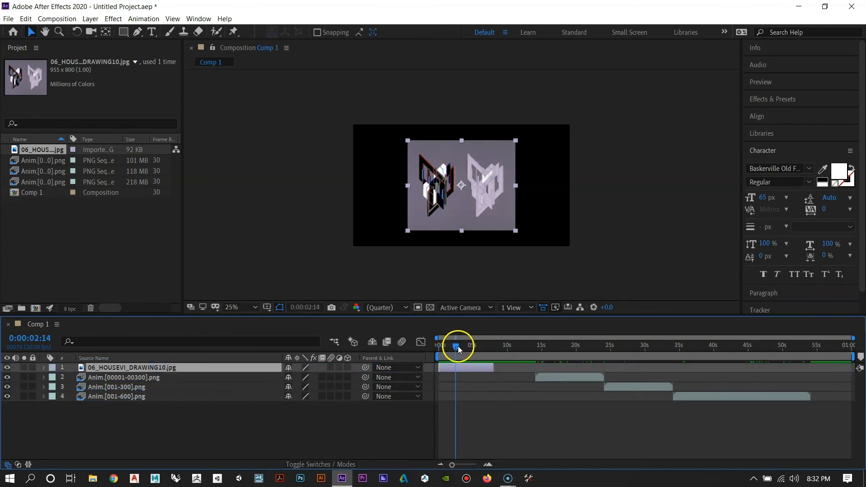
left_click_drag(459, 346, 474, 346)
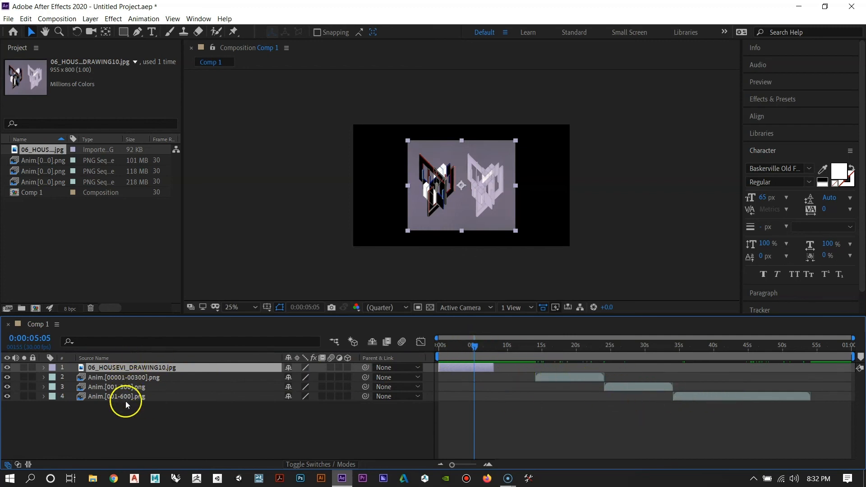
Shift the three PNG sequence layers together earlier so the first starts at 0:00:08:00, right after the still image
left_click(494, 346)
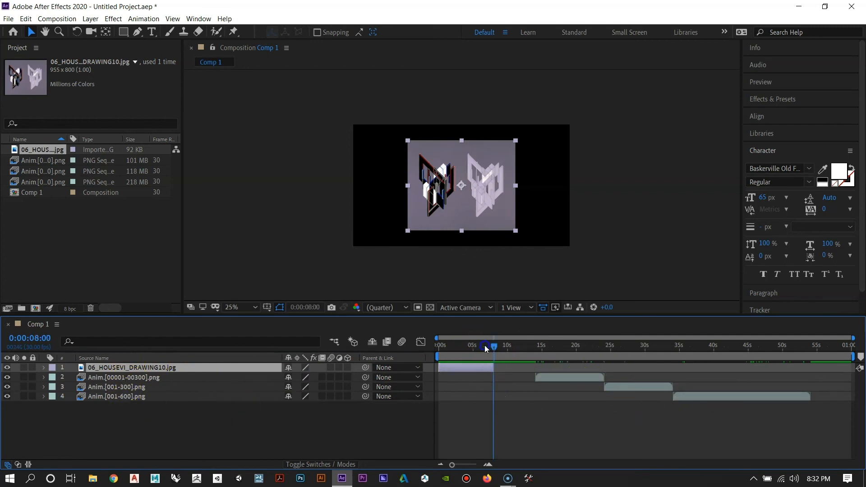
left_click(575, 379)
left_click(631, 388, "shift")
left_click(683, 398, "shift")
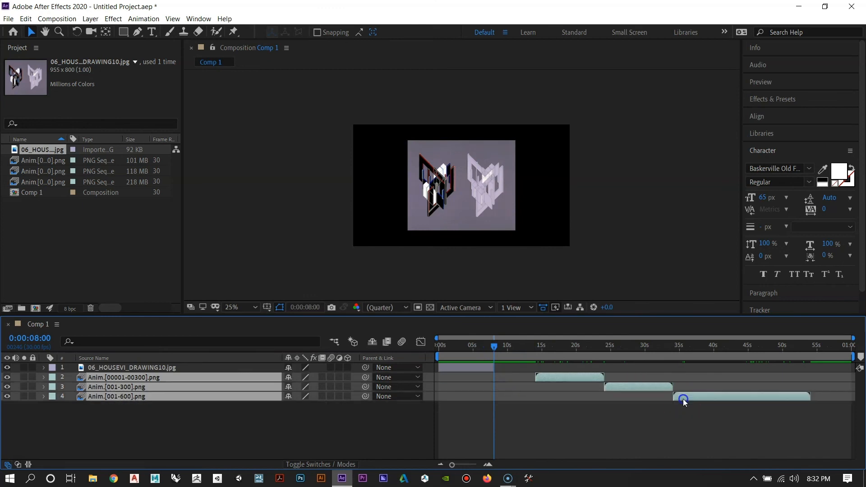
left_click_drag(548, 379, 521, 378)
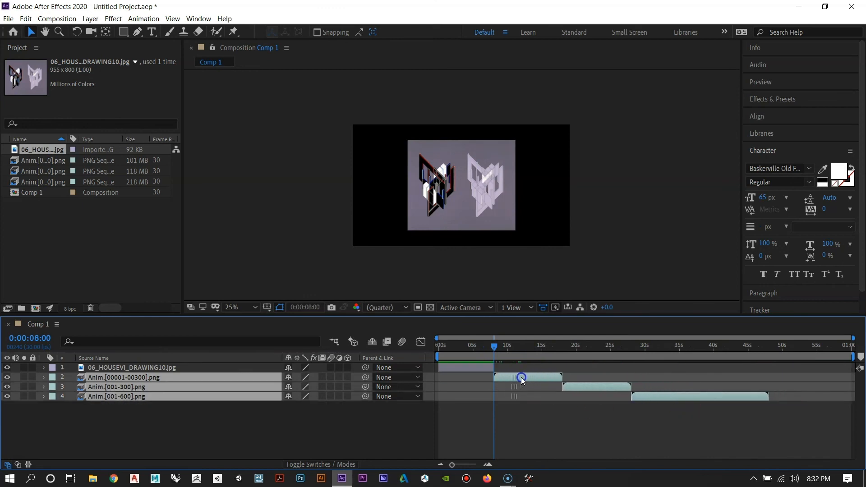
Scrub back to 0:00:04:28 and scale up the still image proportionally so it nearly fills the frame's height
left_click_drag(494, 346, 729, 366)
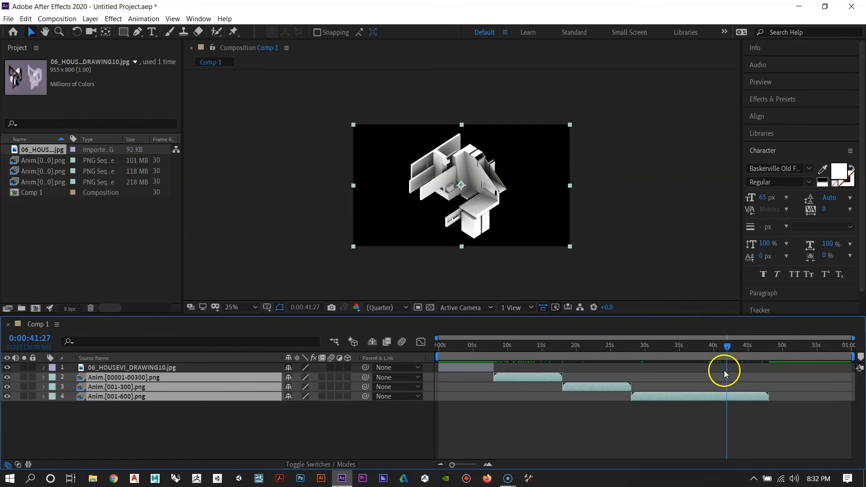
left_click_drag(725, 348, 473, 362)
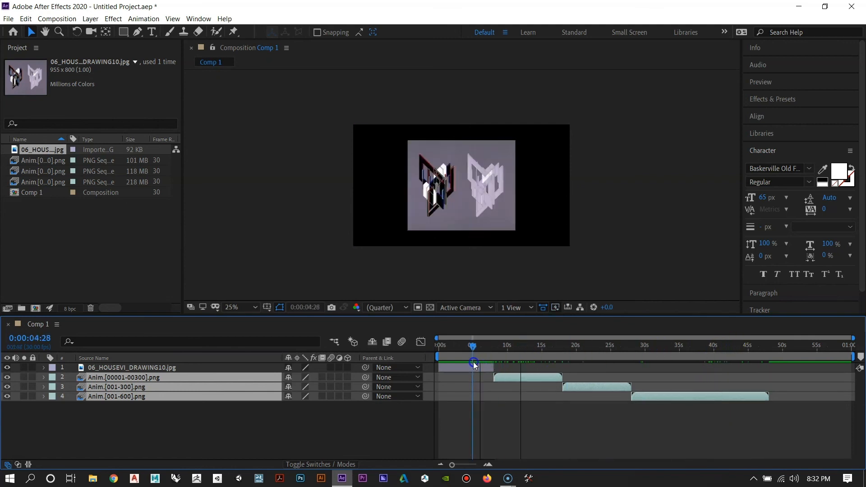
left_click(476, 176)
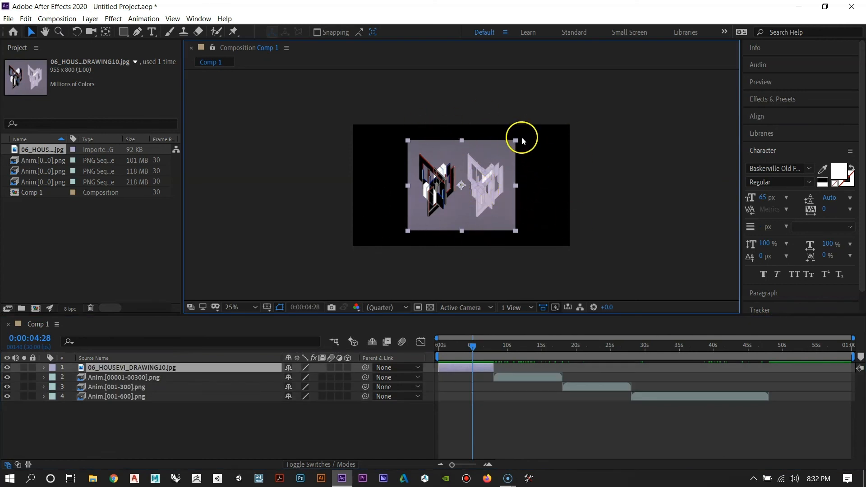
left_click_drag(516, 140, 594, 134)
left_click(607, 165)
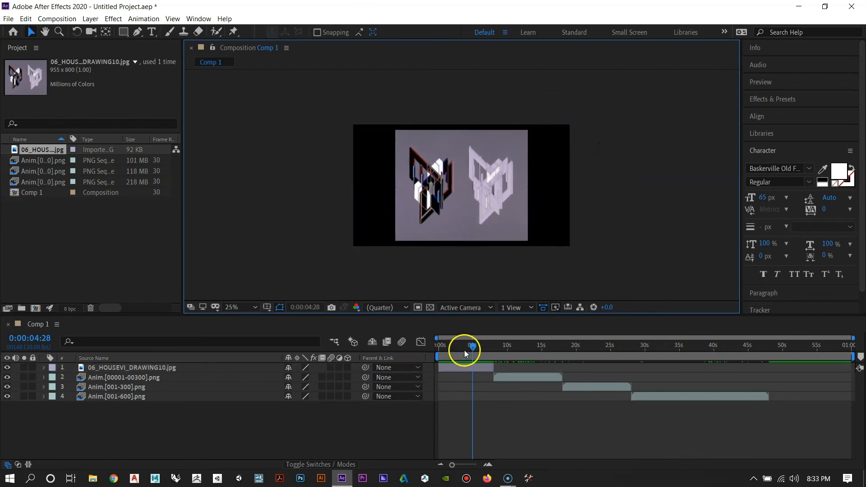
Shift all four layers together 8 seconds later so the still image starts at 0:00:08:00
mouse_move(471, 347)
left_mouse_down()
mouse_move(441, 351)
mouse_move(678, 363)
mouse_move(461, 374)
left_mouse_up()
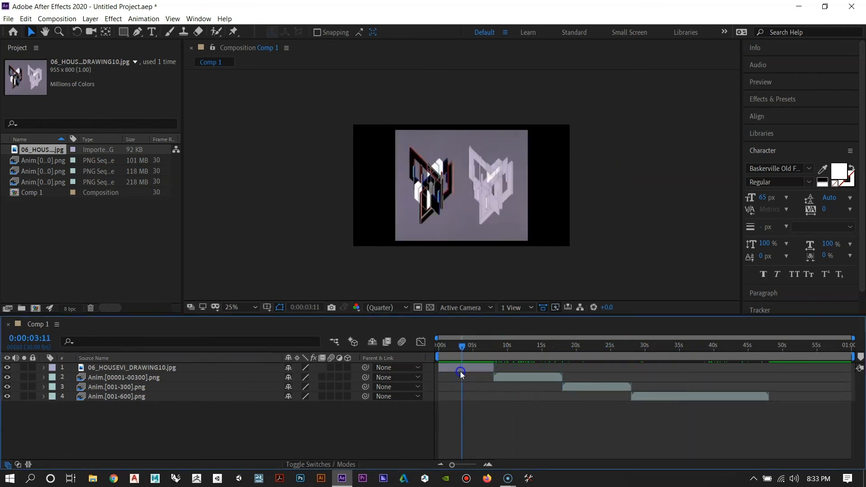
left_click(460, 372)
left_click_drag(465, 344, 432, 345)
left_click(30, 341)
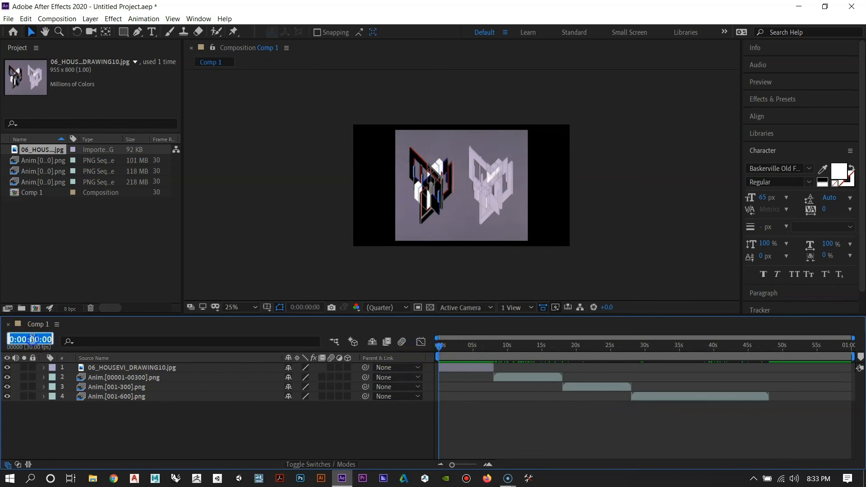
left_click(137, 337)
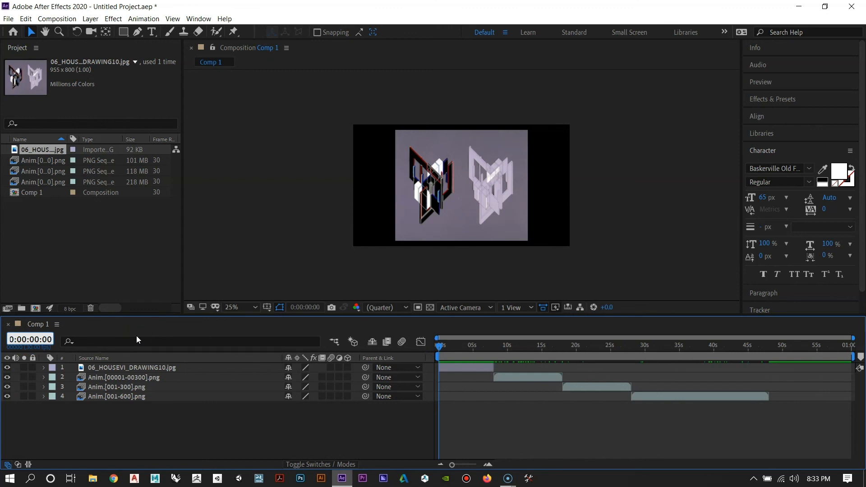
key("BackSpace")
type("6")
key("BackSpace")
left_click(136, 336)
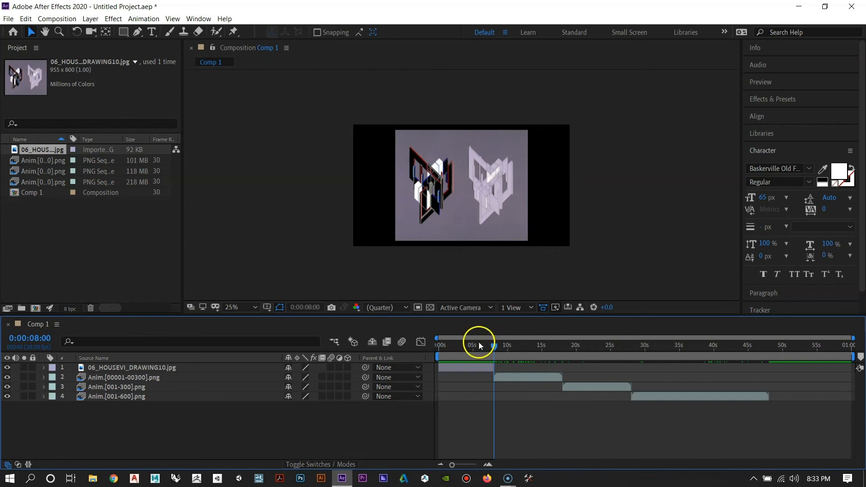
left_click(478, 366)
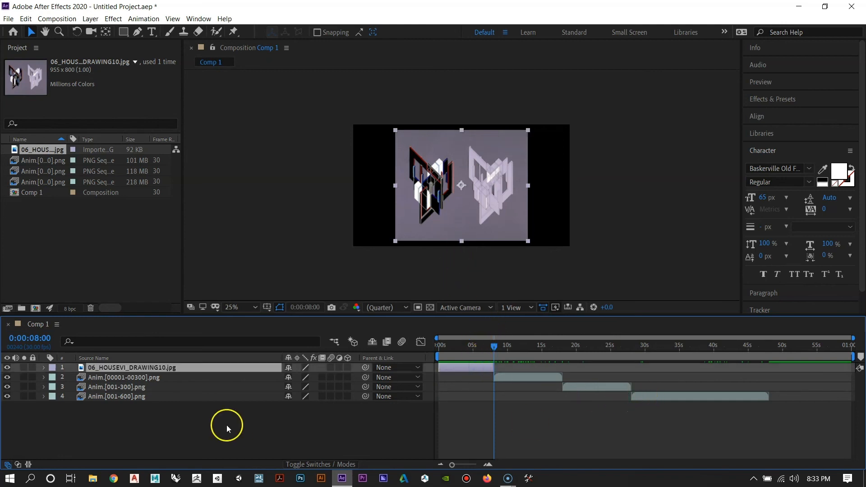
left_click(120, 396, "shift")
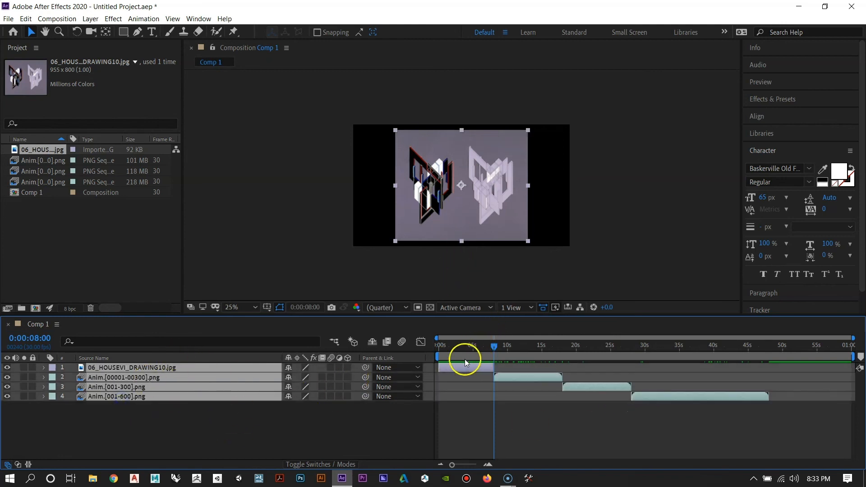
mouse_move(456, 367)
left_mouse_down()
mouse_move(514, 371)
mouse_move(495, 346)
mouse_move(424, 348)
mouse_move(495, 358)
mouse_move(440, 363)
mouse_move(494, 377)
mouse_move(454, 379)
left_mouse_up()
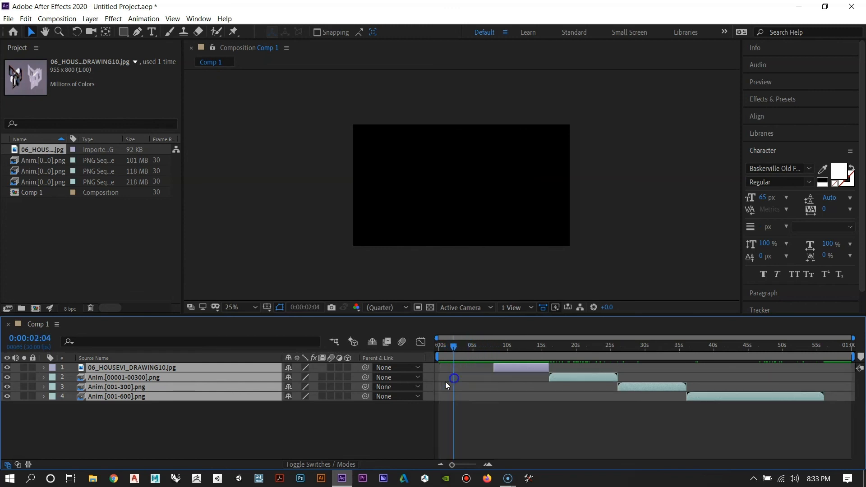
Draw a paragraph text box across the middle of the frame and trim its text layer to end at 0:00:08:00
left_click(152, 33)
left_click(400, 154)
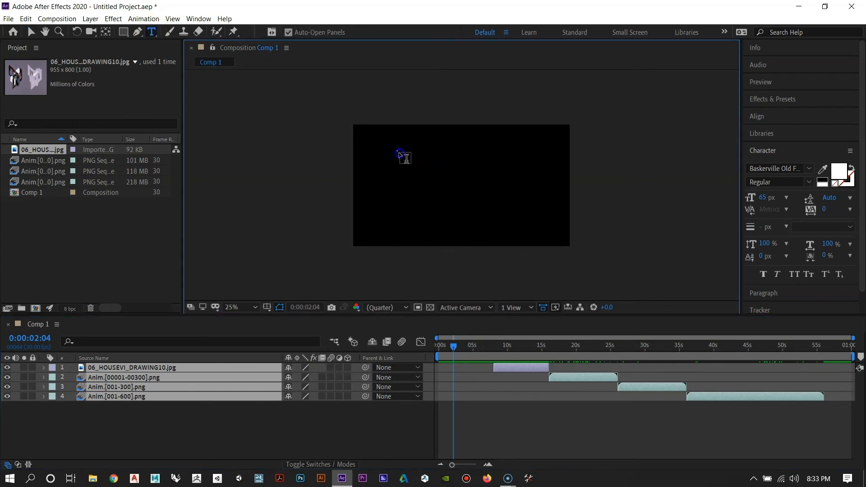
left_click_drag(405, 158, 532, 213)
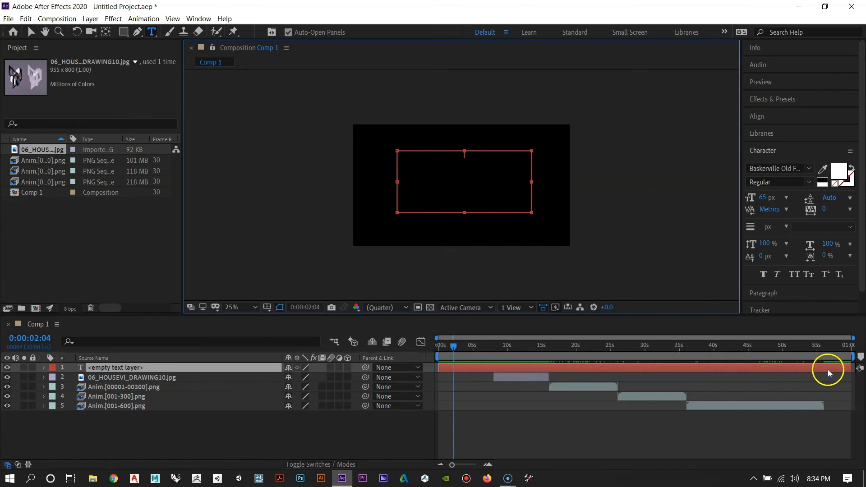
left_click_drag(451, 347, 491, 350)
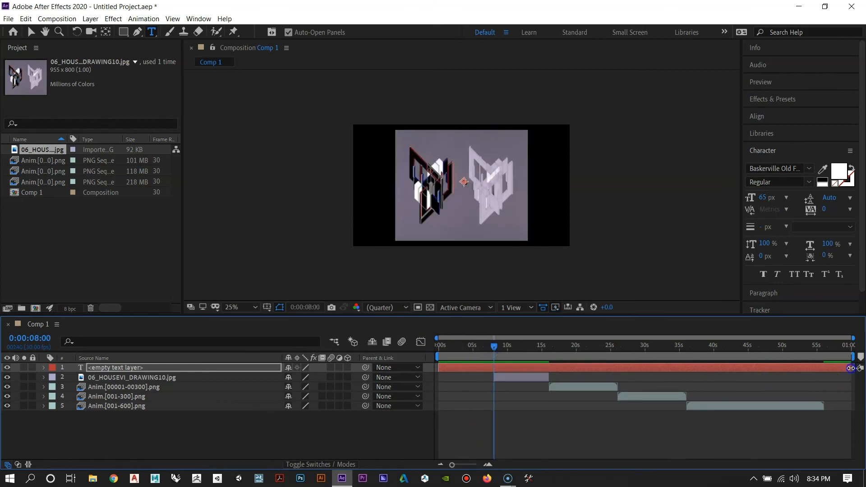
left_click_drag(850, 369, 451, 351)
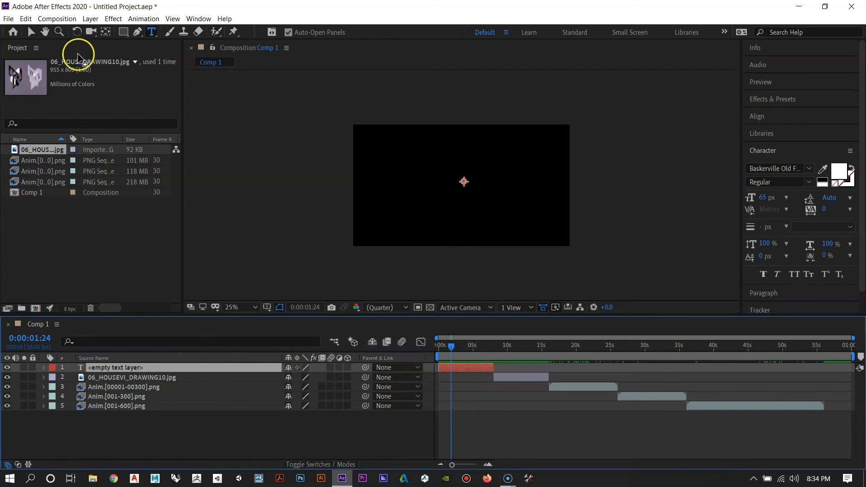
Enter the two-line title "PETER EISENMAN" and "ANIMATED MASSING" in the empty text layer
left_click(30, 30)
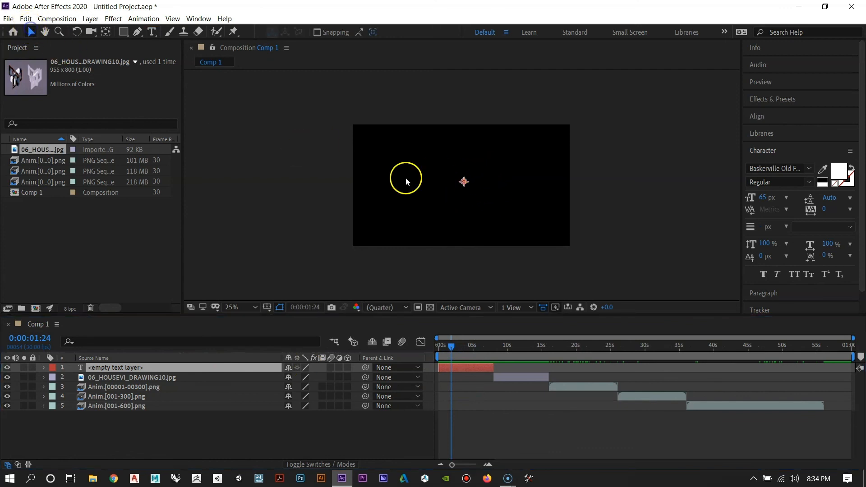
left_click(483, 174)
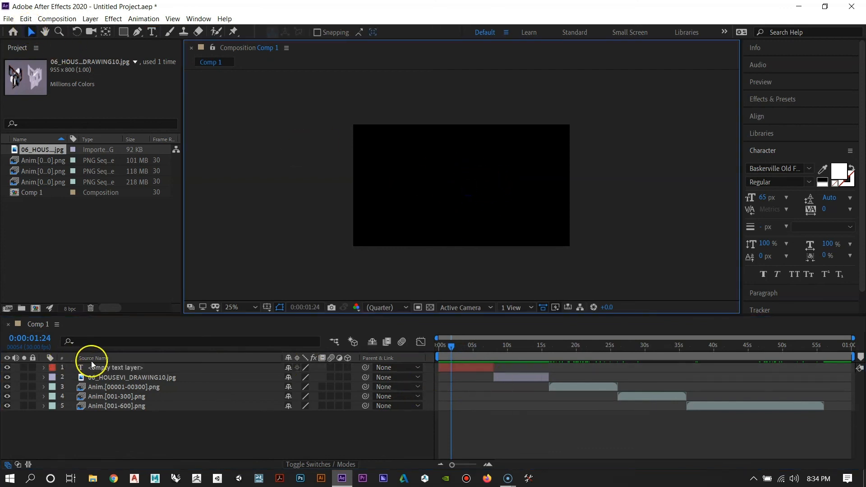
double_click(121, 368)
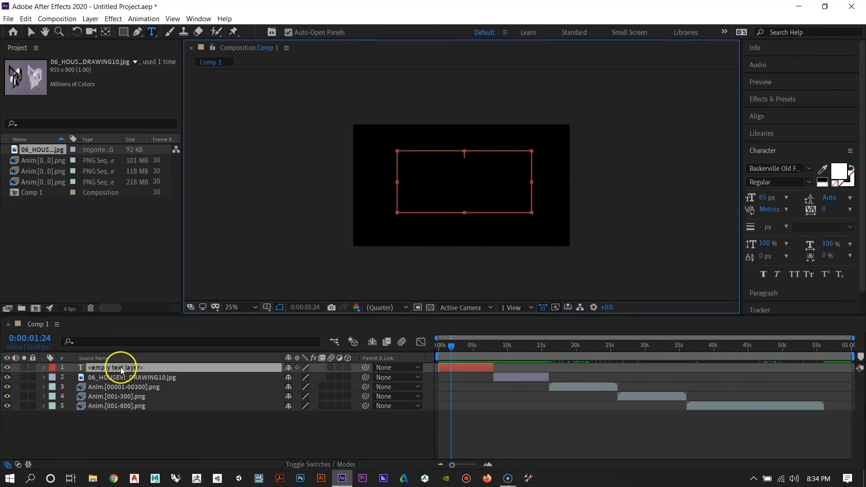
left_click(476, 159)
type("p")
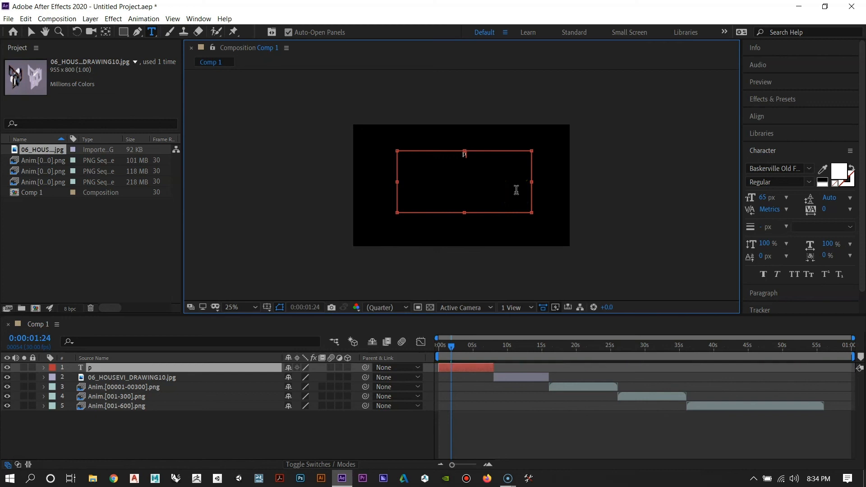
key("BackSpace")
type("PETER EISENM")
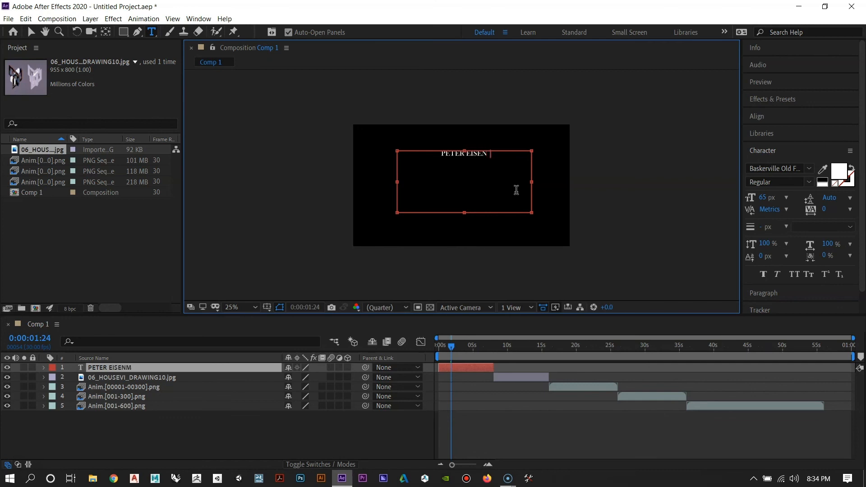
type("AN")
type("ANIMATED M")
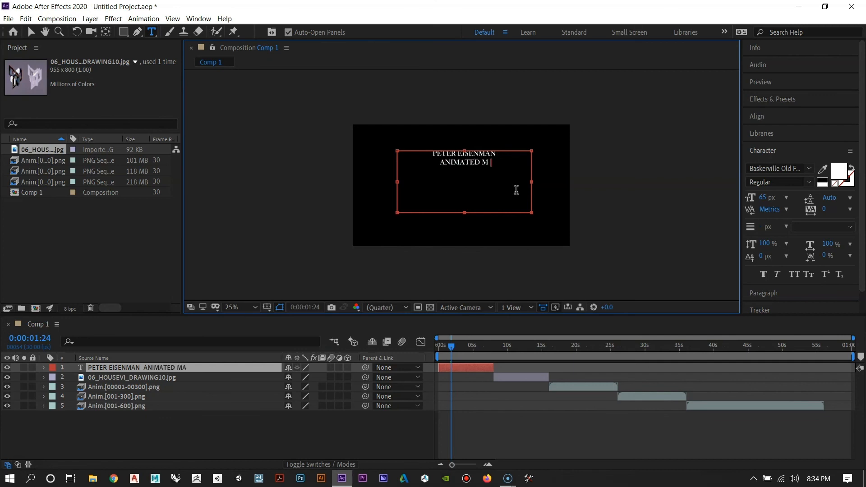
type("ASSING")
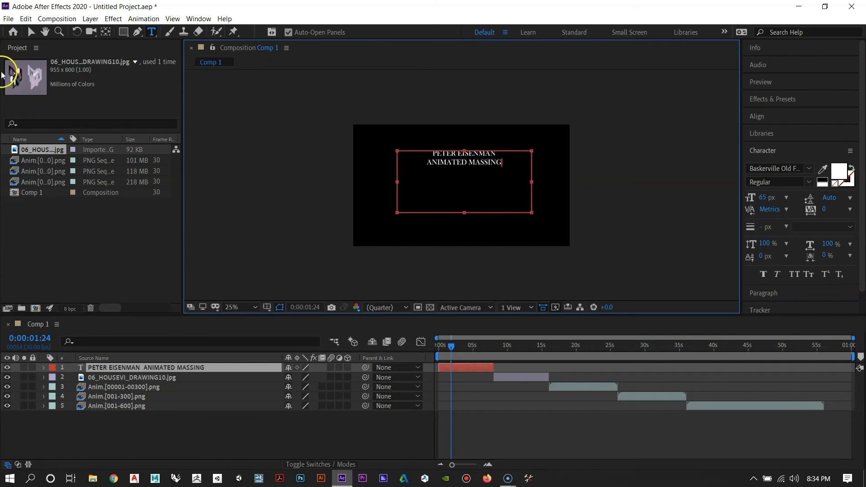
Center the title text layer vertically in the composition
left_click(30, 32)
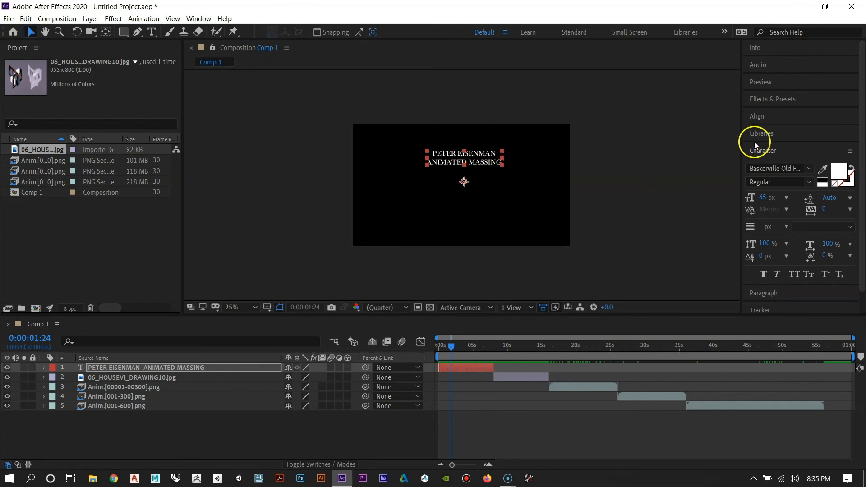
left_click(763, 117)
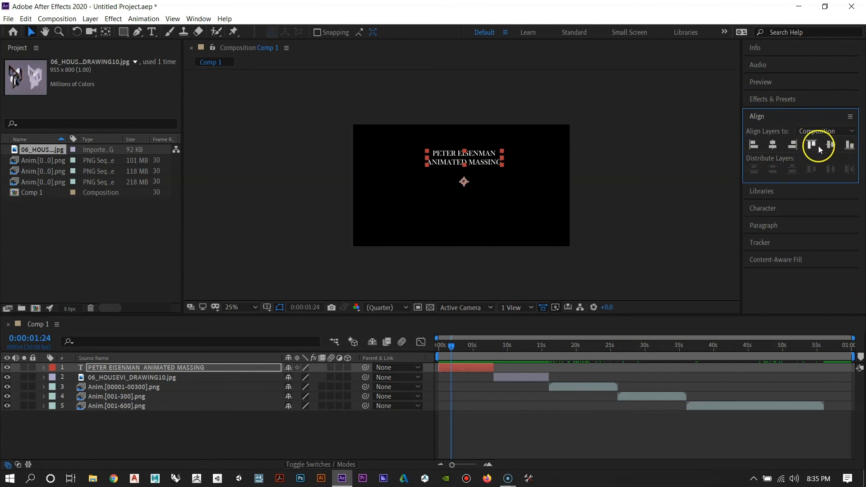
left_click(831, 144)
key("Caps_Lock")
left_click(584, 182)
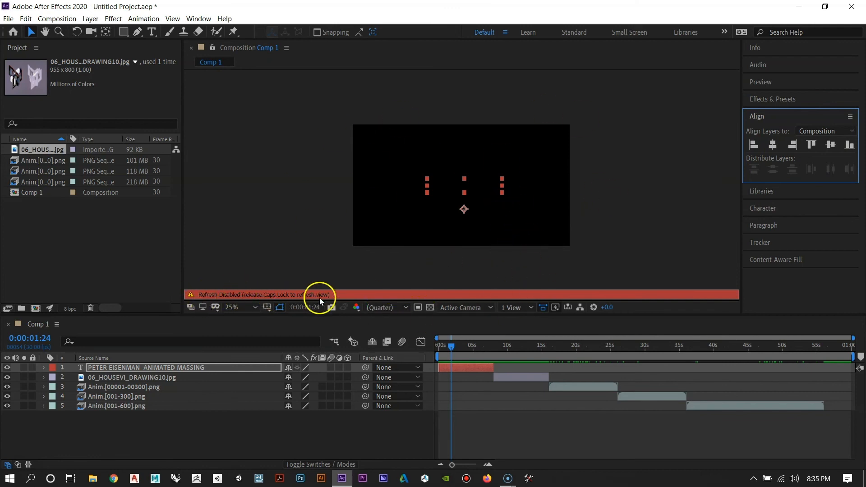
Re-enable the viewer refresh and center the title text layer horizontally in the composition
key("Caps_Lock")
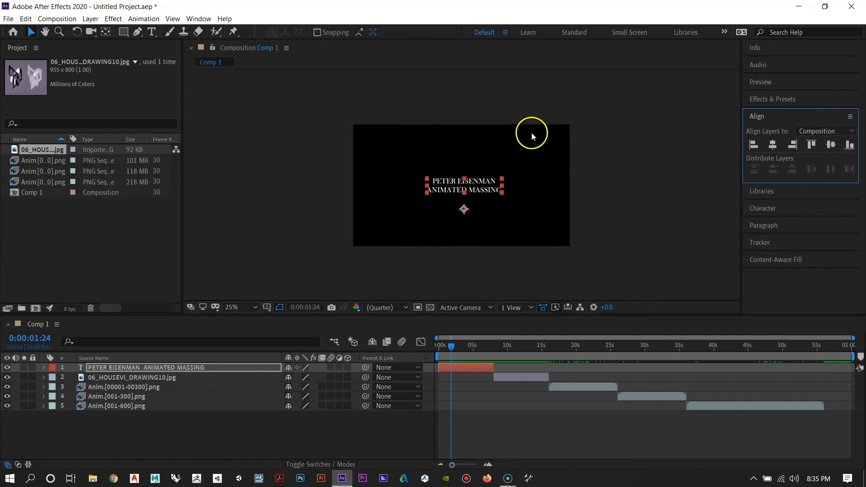
left_click(774, 145)
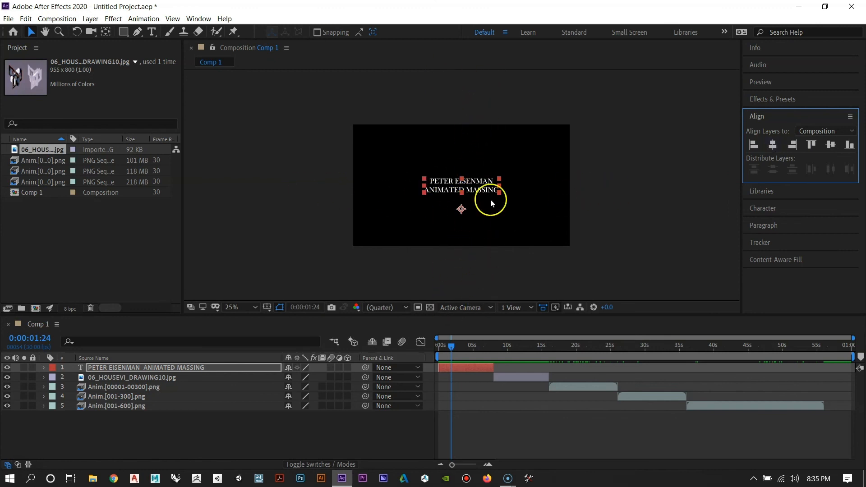
left_click(763, 117)
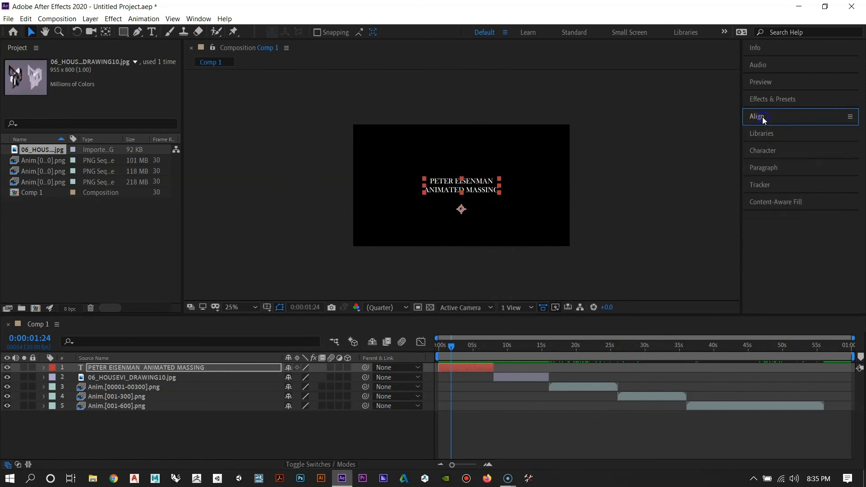
left_click(599, 167)
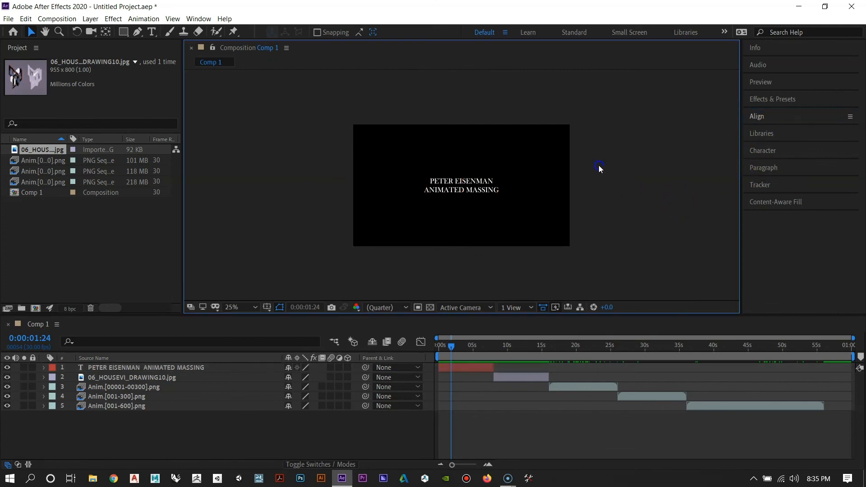
left_click(765, 168)
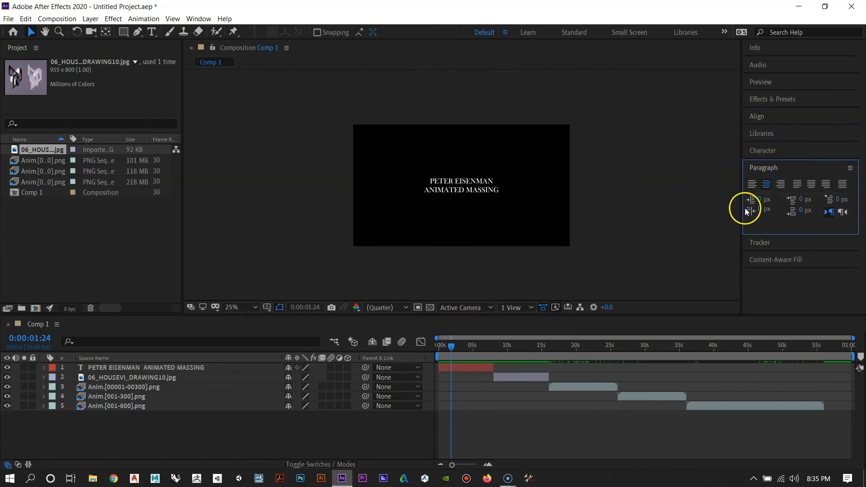
left_click(765, 167)
At 0:00:12:01, import 04_HOUSEIII_CONCEPT2.jpg from the Examples folder and add it to Comp 1 directly below the 06_HOUSEVI_DRAWING10.jpg layer
mouse_move(452, 346)
left_mouse_down()
mouse_move(481, 345)
mouse_move(441, 353)
mouse_move(838, 367)
mouse_move(434, 365)
mouse_move(464, 365)
left_mouse_up()
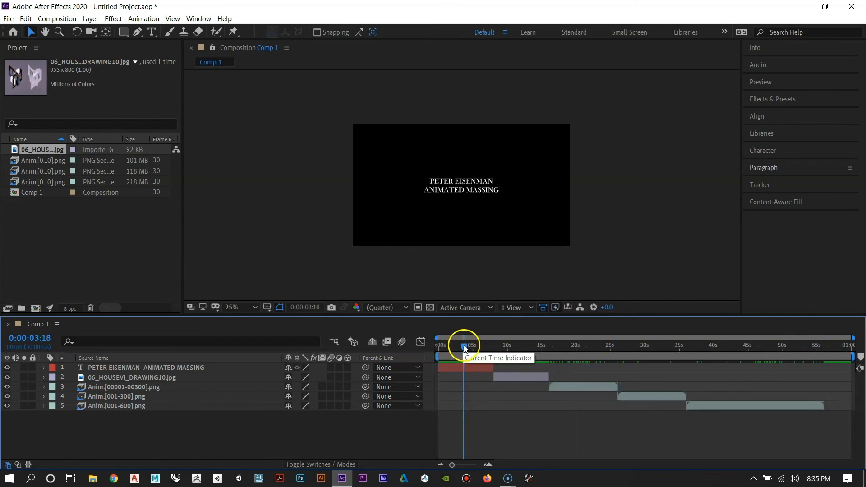
left_click_drag(463, 346, 522, 353)
left_click(529, 402)
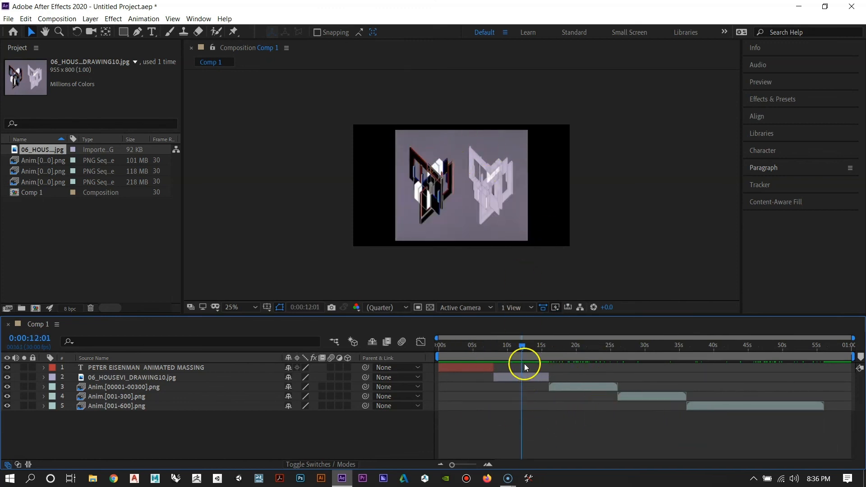
left_click(493, 189)
double_click(66, 224)
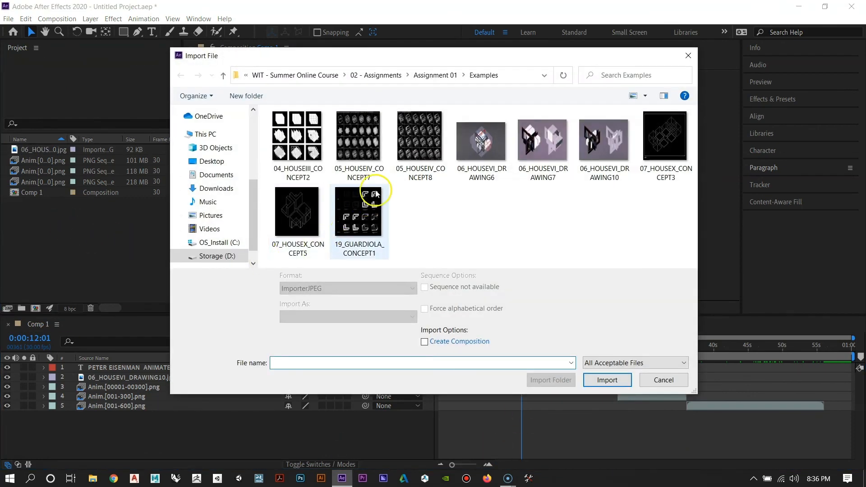
left_click(301, 136)
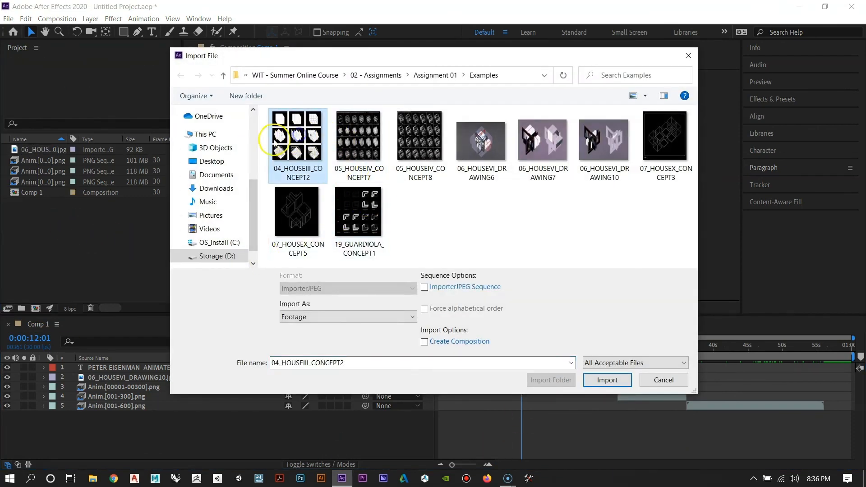
left_click(607, 380)
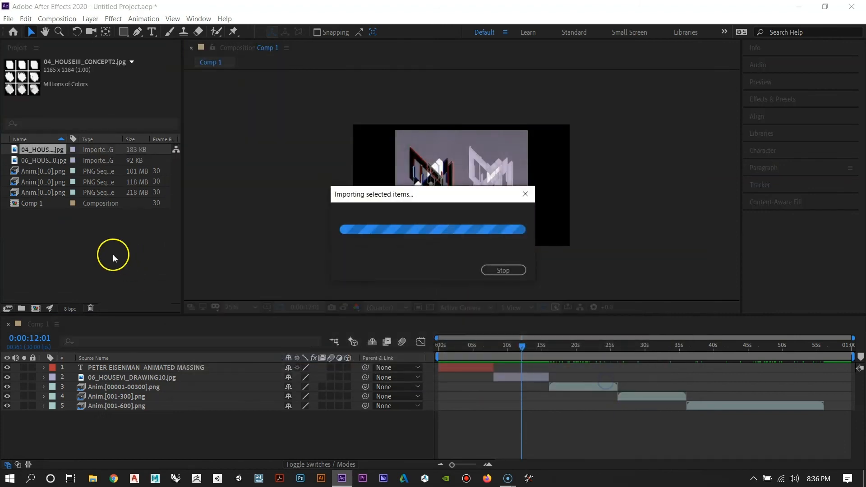
left_click_drag(44, 152, 133, 384)
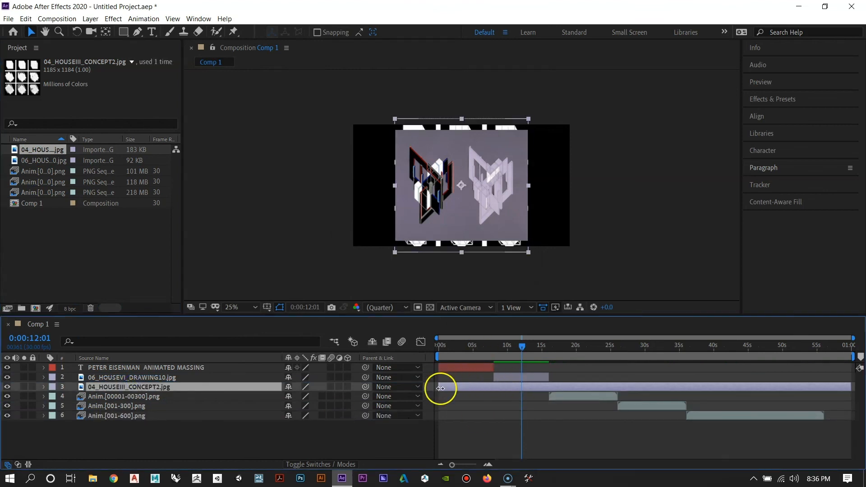
Trim the 04_HOUSEIII_CONCEPT2.jpg layer to span the same time range as the 06_HOUSEVI_DRAWING10.jpg layer
left_click_drag(441, 388, 495, 388)
left_click_drag(851, 388, 549, 387)
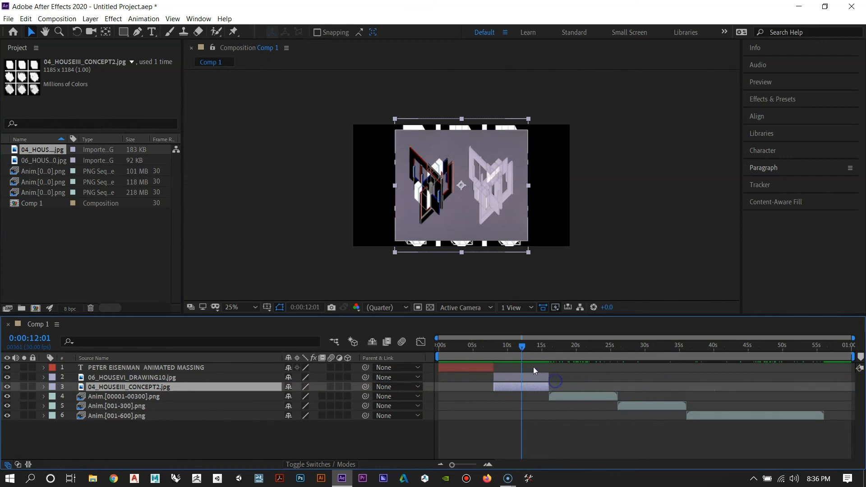
left_click(527, 345)
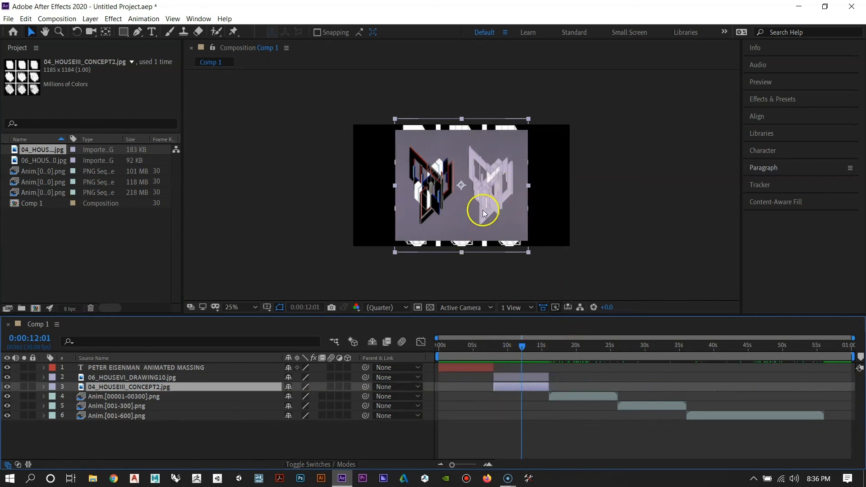
left_click(653, 186)
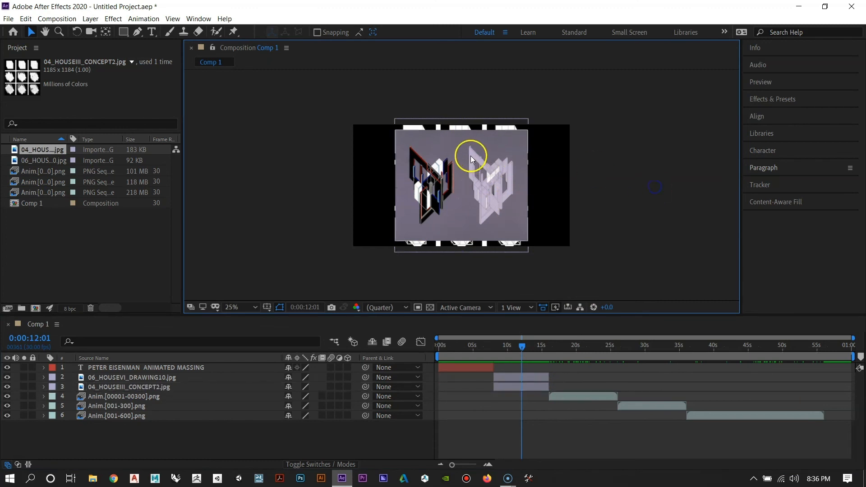
Place the two still images side by side, with the House VI drawing on the left and the House III grid on the right
left_click_drag(470, 156, 431, 159)
left_click_drag(520, 162, 567, 163)
left_click(412, 168)
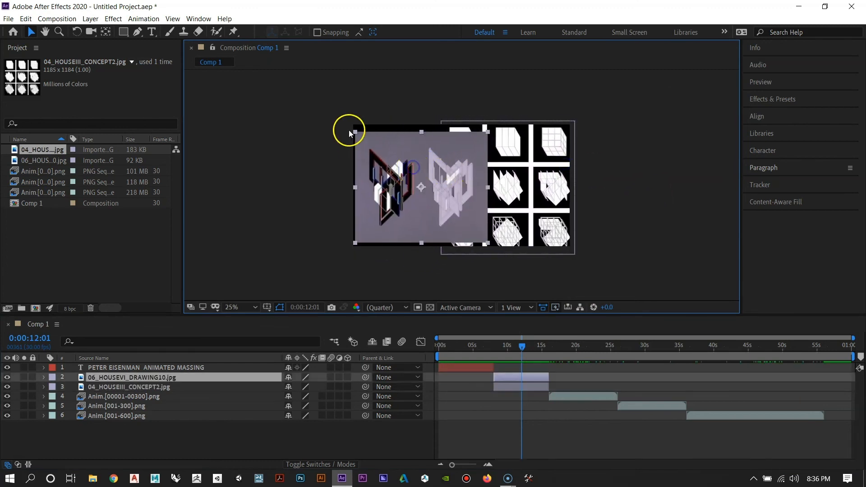
Scale down the House VI drawing and the House III grid proportionally so both fit inside the frame without overlapping
left_click_drag(356, 131, 374, 148)
left_click_drag(412, 172, 399, 173)
left_click(442, 122)
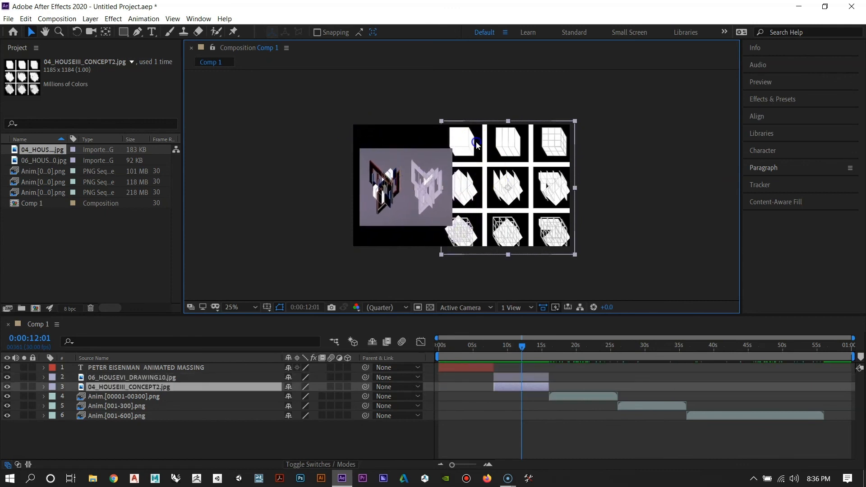
left_click_drag(442, 122, 463, 141)
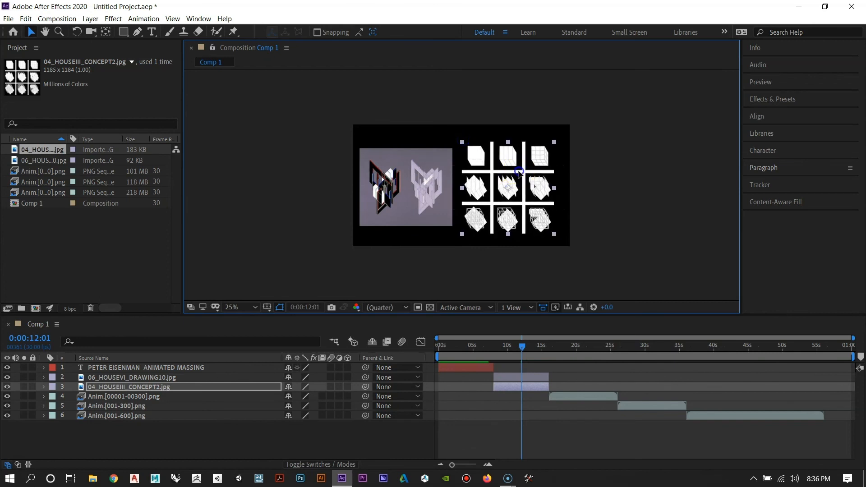
left_click_drag(518, 172, 523, 171)
Enlarge the House VI drawing slightly and adjust both images' positions to leave a narrow gap between them
left_click(435, 184)
left_click(456, 150)
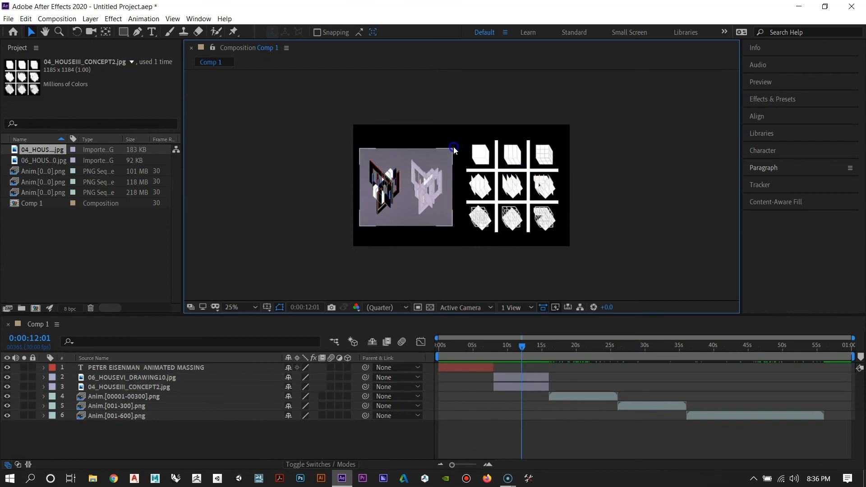
left_click(451, 149)
mouse_move(453, 149)
left_mouse_down()
mouse_move(462, 142)
mouse_move(451, 154)
left_mouse_up()
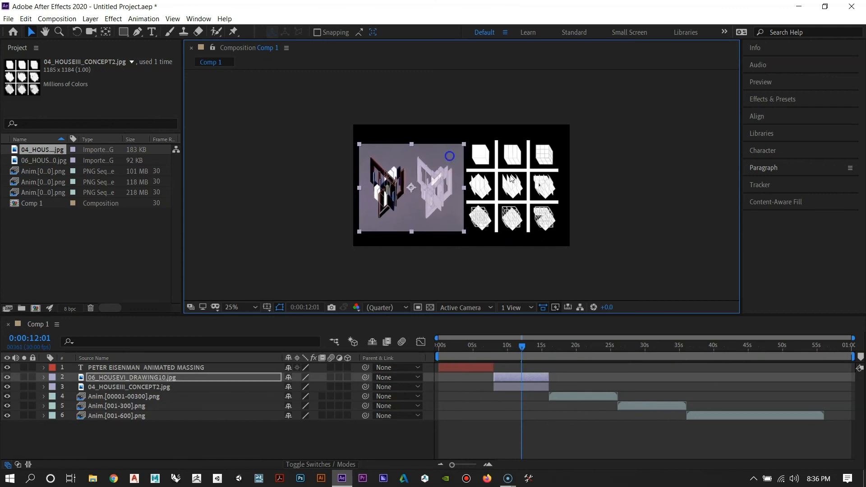
left_click(516, 174)
left_click_drag(517, 175, 516, 174)
left_click_drag(454, 180, 456, 181)
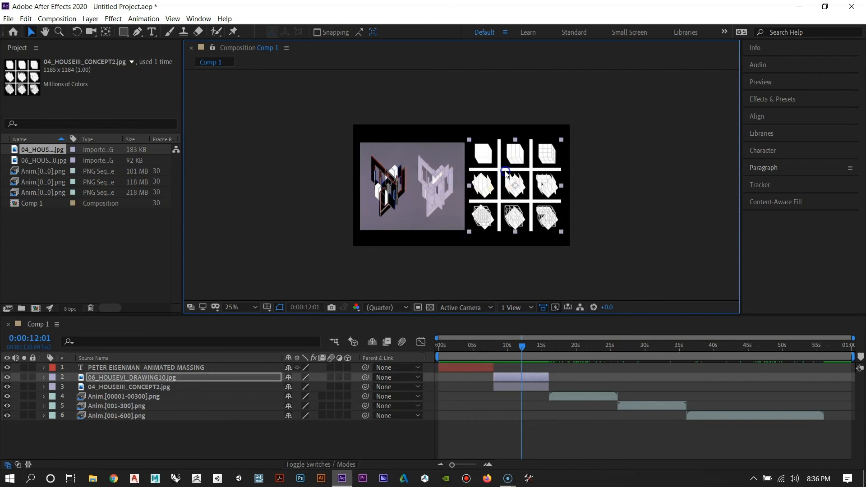
Center the House III grid and the House VI drawing vertically in the composition
left_click(521, 186)
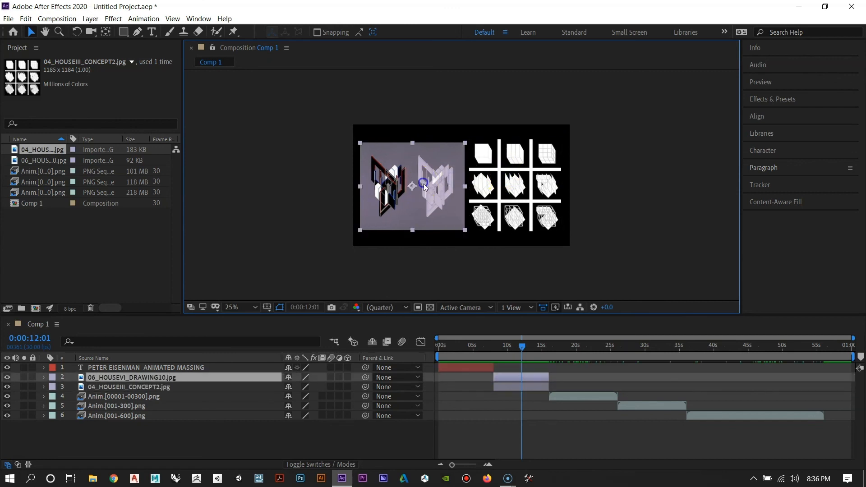
left_click(763, 116)
left_click(510, 170)
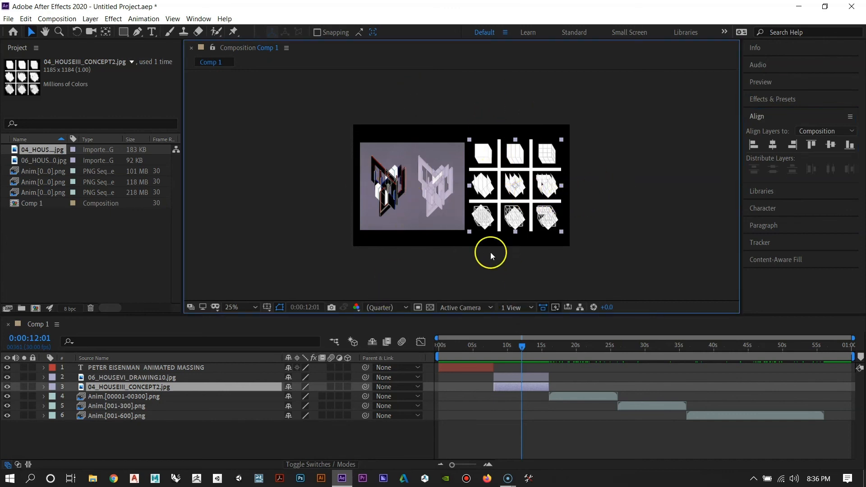
left_click(832, 145)
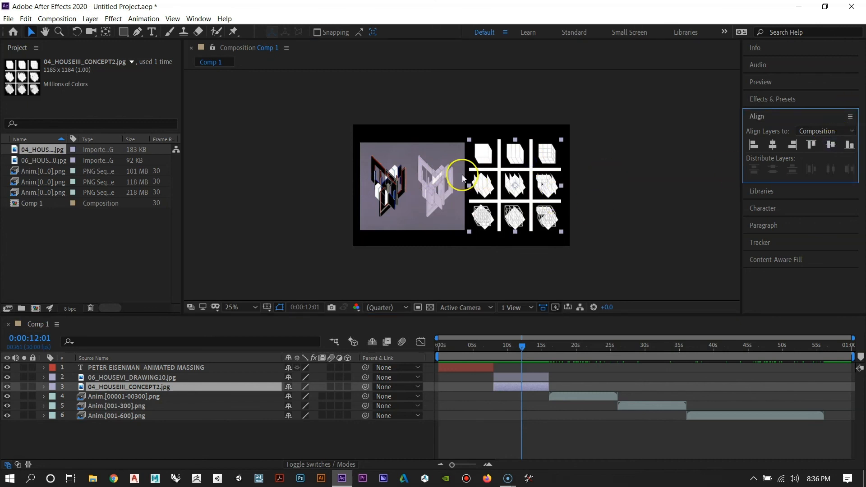
left_click(462, 174)
left_click(831, 145)
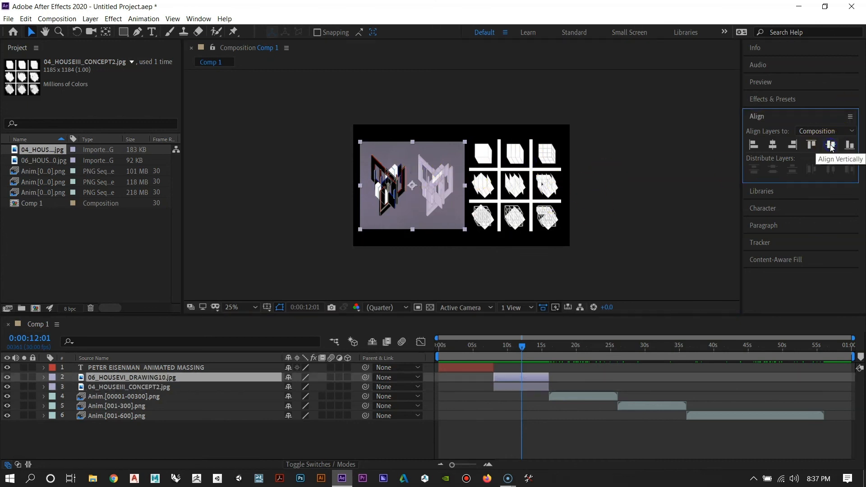
left_click(599, 167)
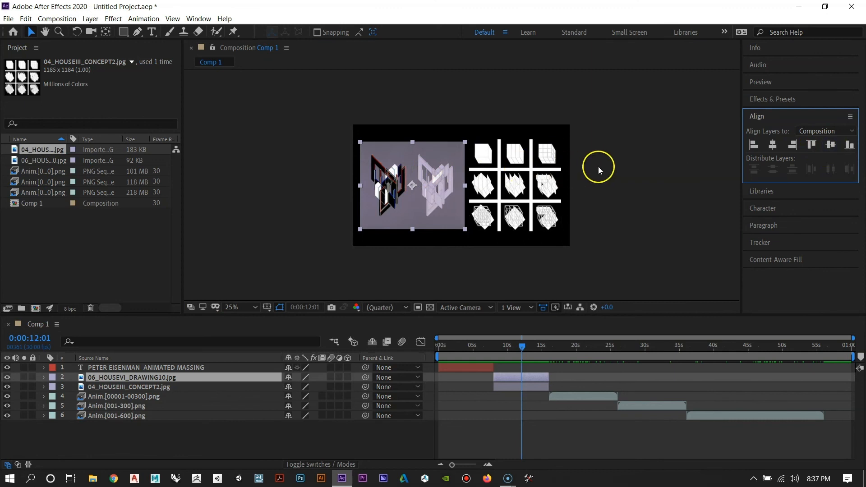
Nudge the House III grid image a few pixels to the right to even out the spacing
left_click(525, 187)
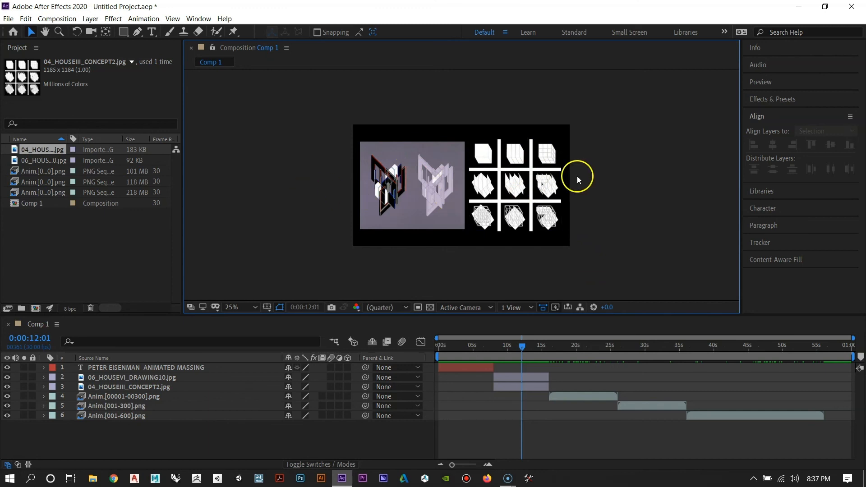
left_click(517, 185)
key("Right")
key("Right")
key("Right")
key("Right")
key("Right")
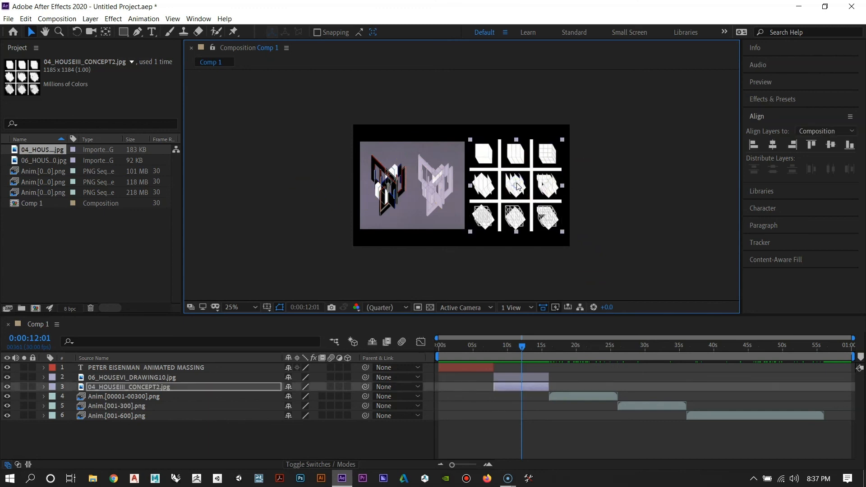
key("Left")
left_click(611, 60)
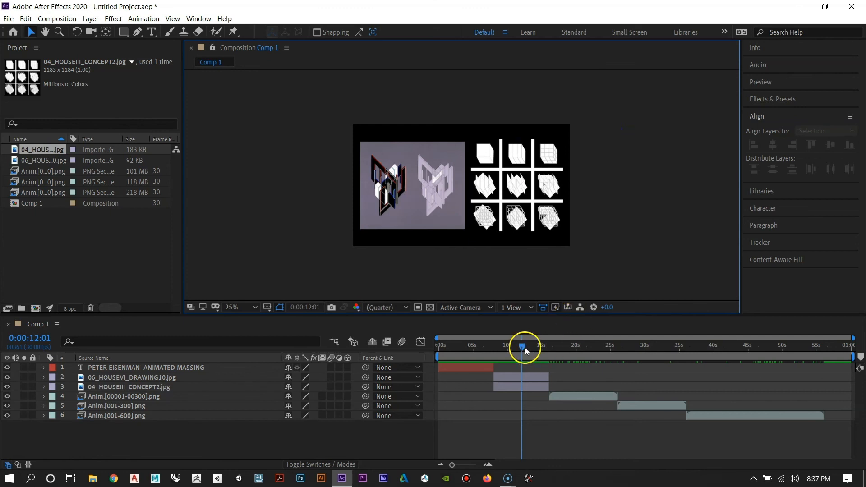
left_click_drag(524, 348, 576, 358)
left_click(572, 344)
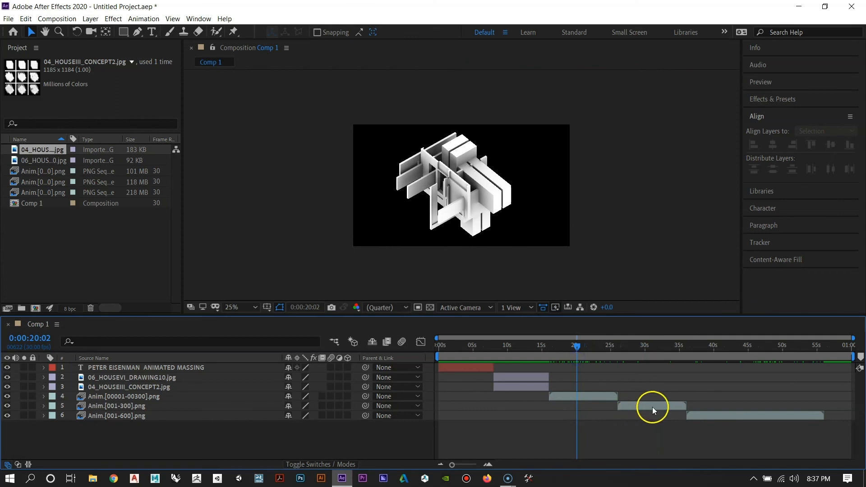
left_click_drag(653, 407, 582, 407)
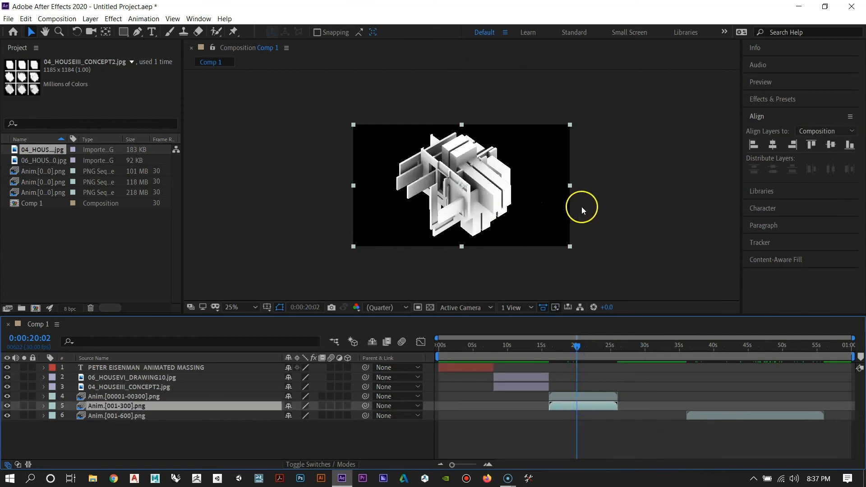
left_click_drag(490, 184, 541, 184)
left_click(435, 147)
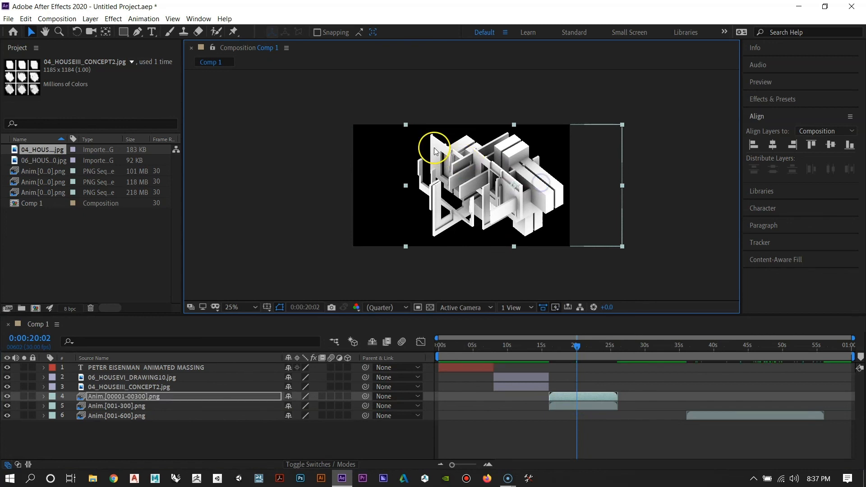
left_click(556, 406)
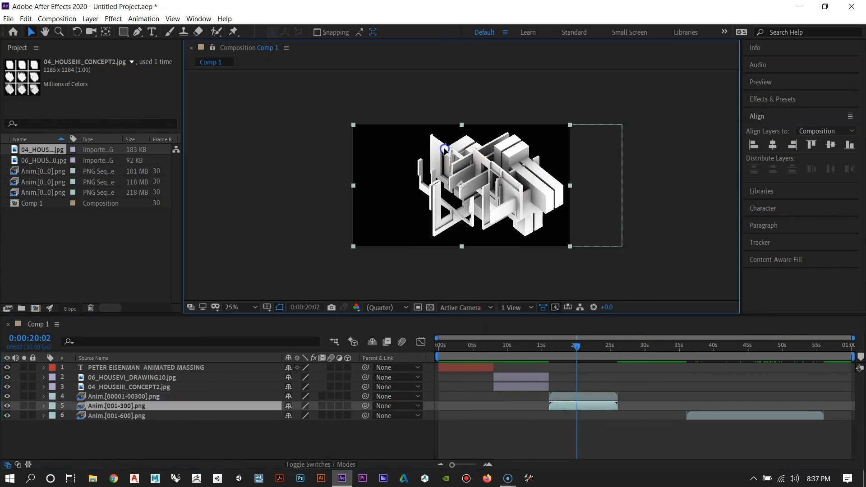
left_click_drag(445, 149, 389, 149)
left_click(542, 163, "shift")
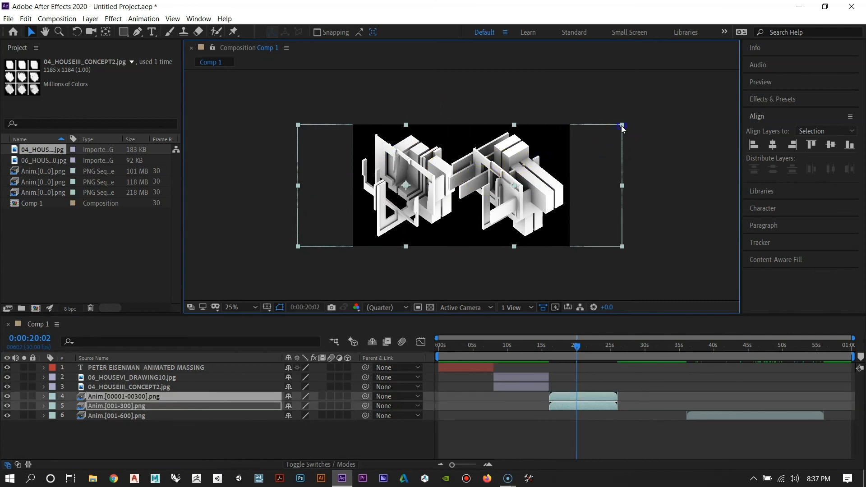
left_click_drag(621, 126, 599, 138)
left_click(645, 156)
Preview the side-by-side animations from 0:00:18:23
left_click(559, 356)
mouse_move(576, 346)
left_mouse_down()
mouse_move(545, 349)
mouse_move(567, 355)
left_mouse_up()
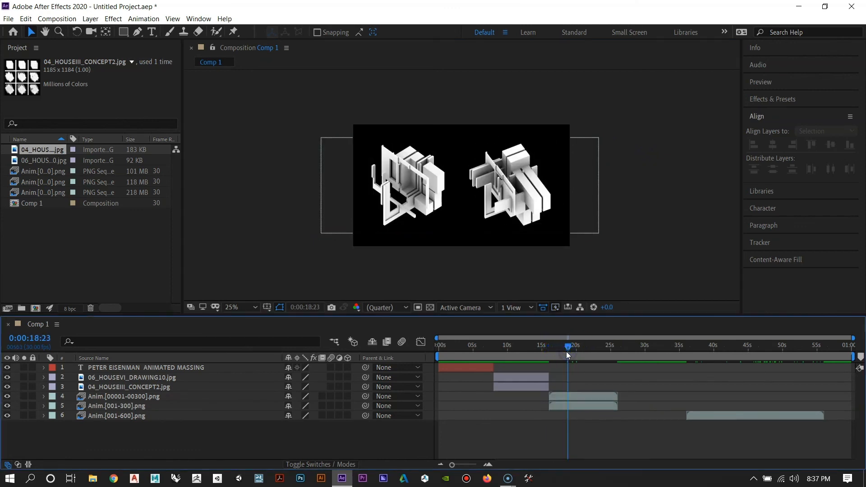
key("space")
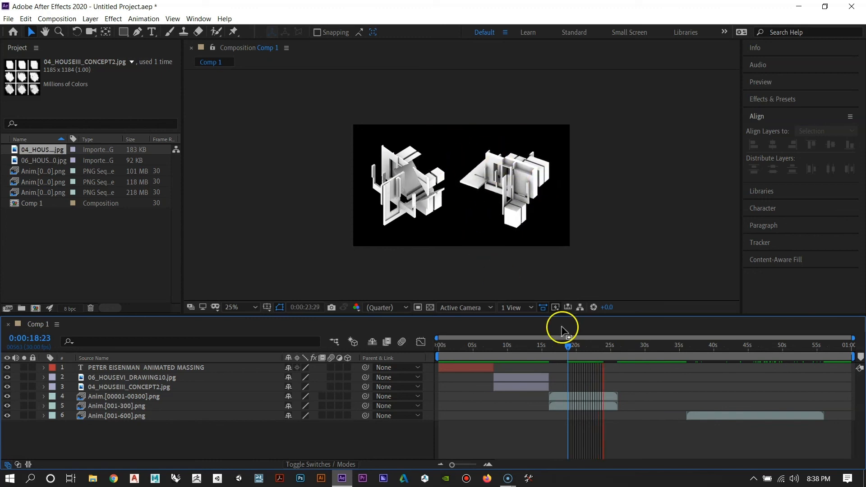
Shift the Anim.[001-600].png layer earlier so it starts where the two side-by-side animations end
left_click(588, 348)
left_click_drag(588, 348, 577, 348)
left_click_drag(700, 416, 640, 415)
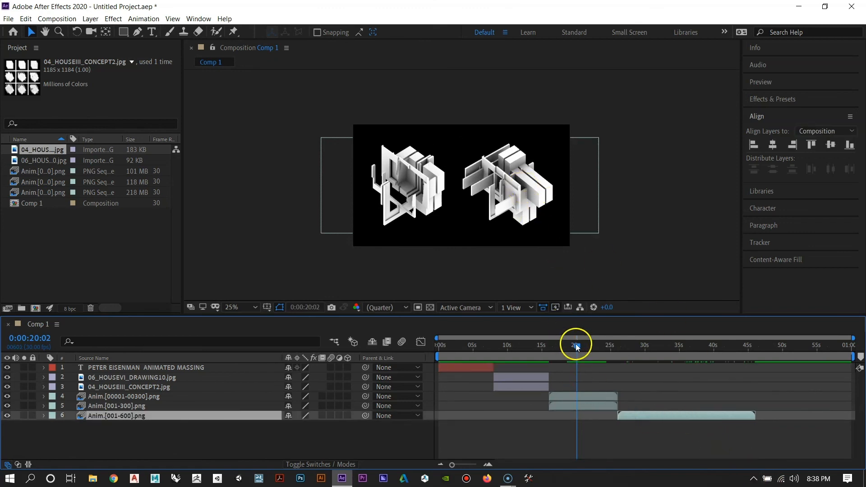
left_click_drag(576, 345, 580, 397)
left_click(561, 396)
left_click(564, 407)
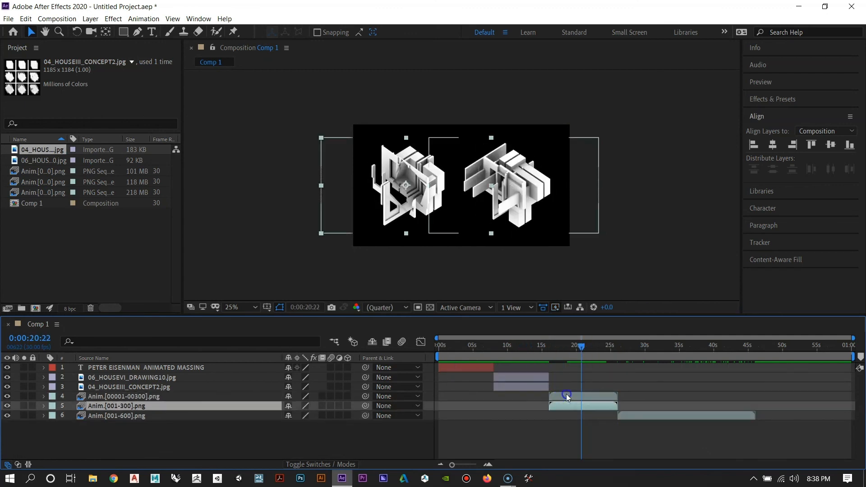
left_click(567, 394)
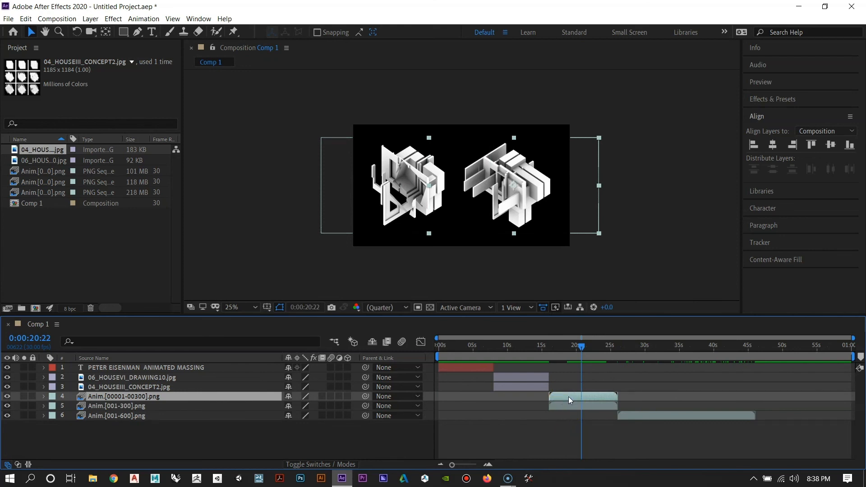
left_click(112, 20)
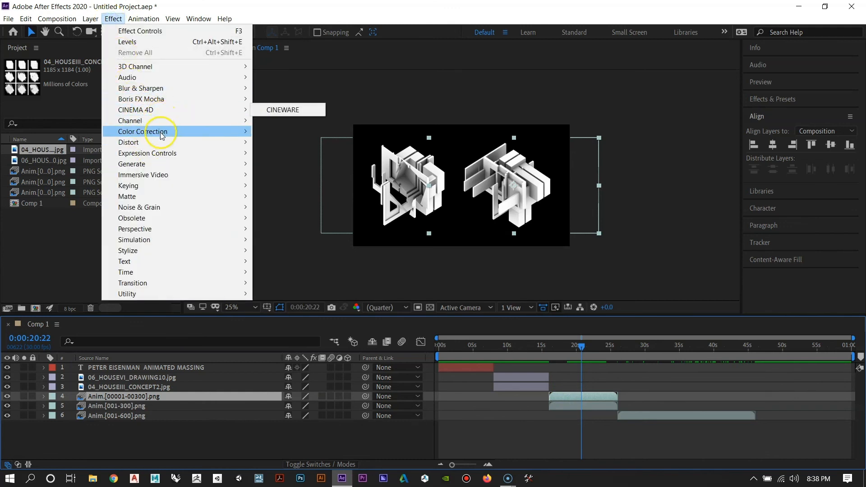
mouse_move(161, 133)
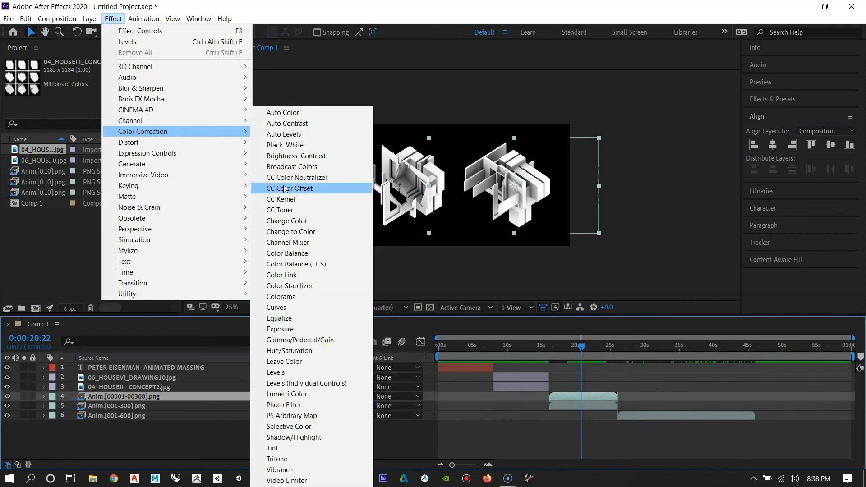
left_click(302, 373)
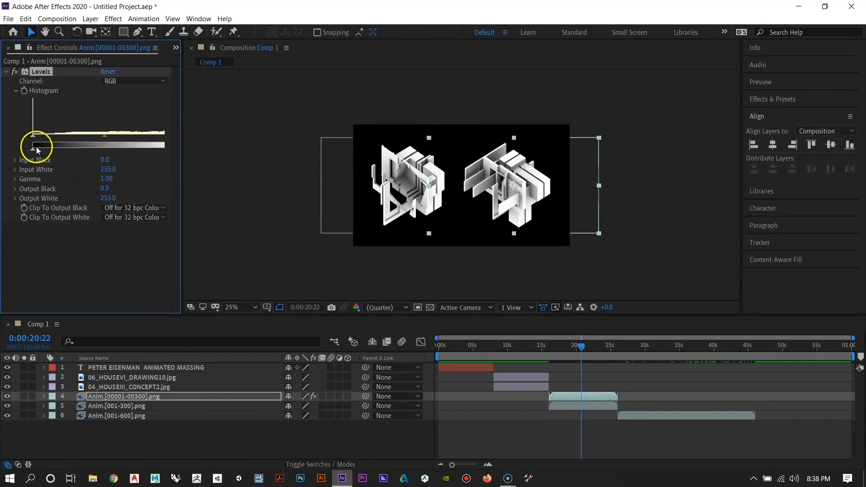
Try adjusting the black and midtone sliders of the Levels effect, undo the adjustment, and look through the color correction effects
mouse_move(33, 137)
left_mouse_down()
mouse_move(107, 137)
mouse_move(18, 139)
left_mouse_up()
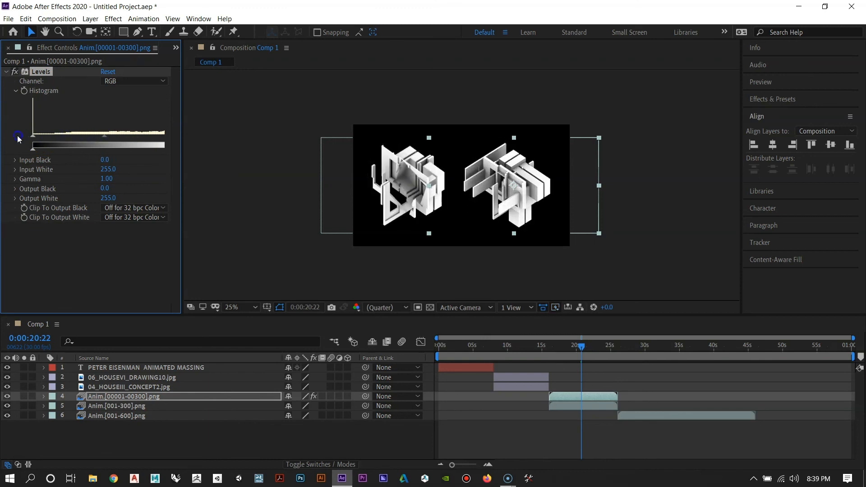
mouse_move(104, 135)
left_mouse_down()
mouse_move(144, 136)
mouse_move(23, 139)
mouse_move(107, 136)
left_mouse_up()
key("ctrl+z")
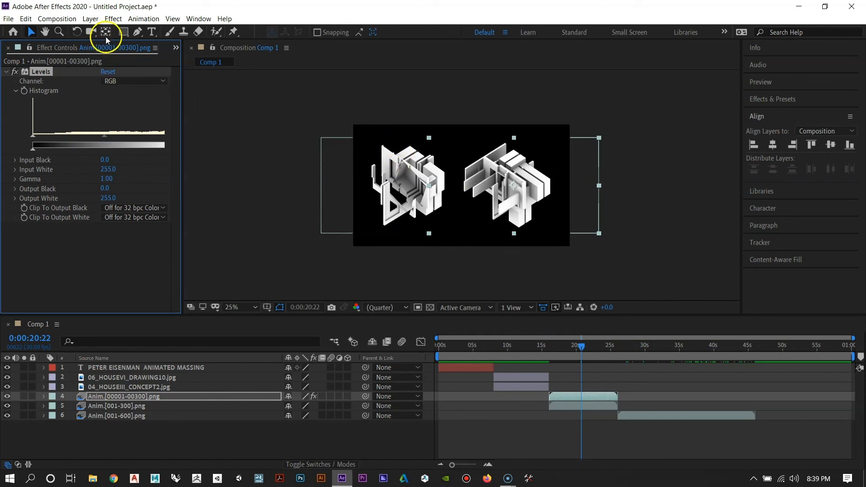
left_click(112, 20)
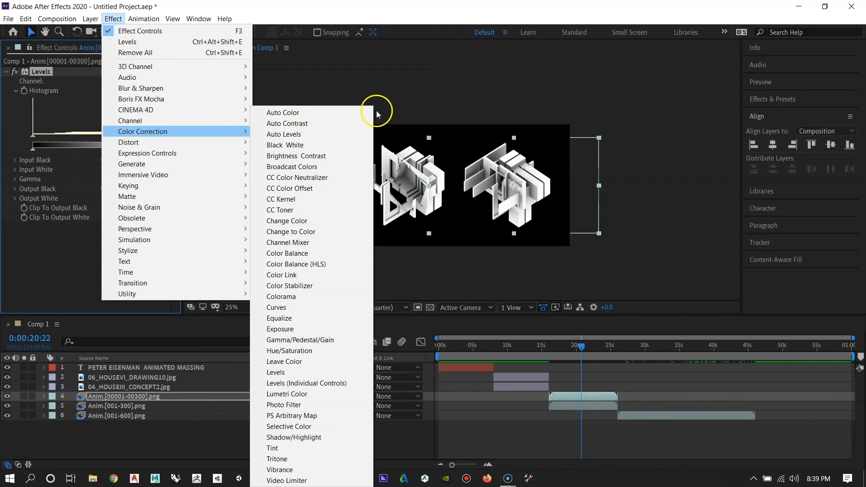
left_click(461, 96)
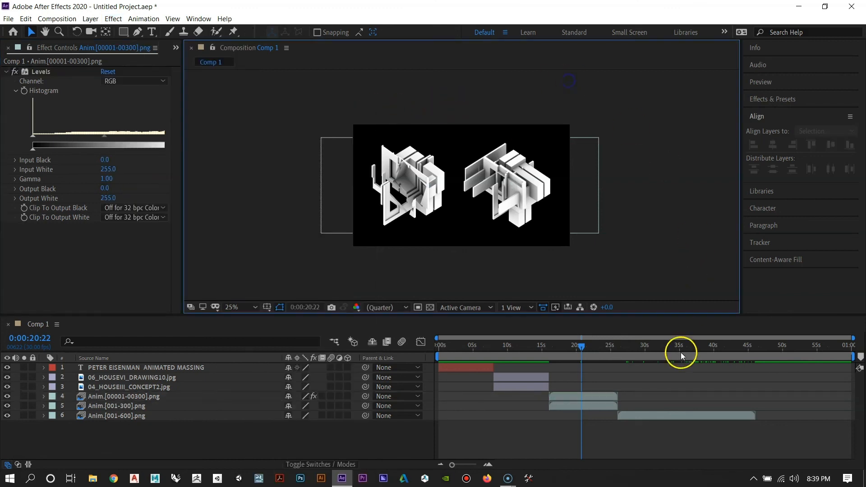
Undo the Levels effect, and place the Anim.[001-600].png layer directly after the two side-by-side animations
left_click(112, 260)
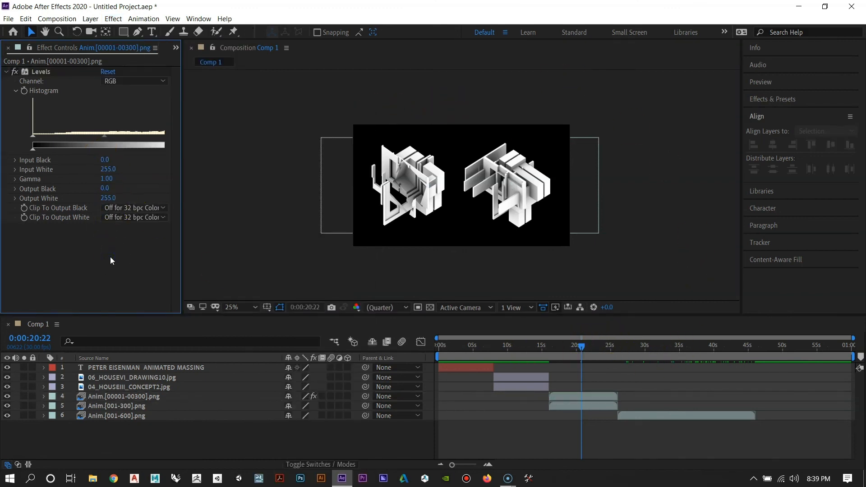
key("ctrl+z")
key("ctrl+z")
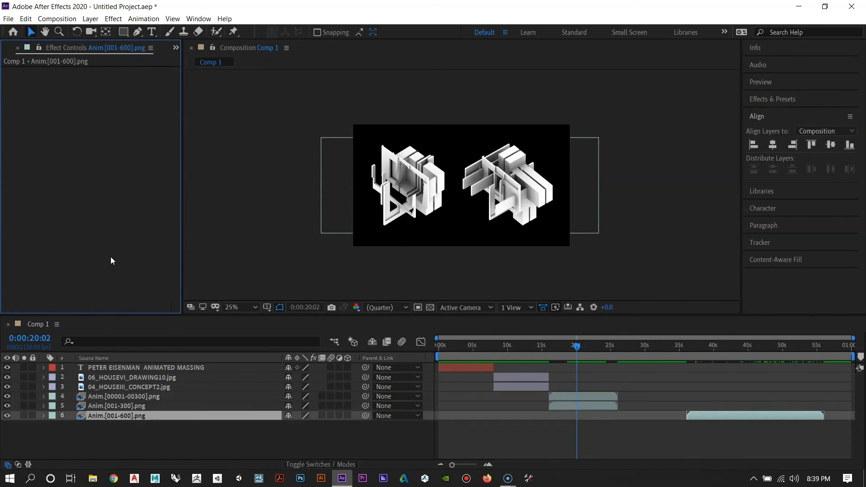
left_click_drag(712, 415, 643, 415)
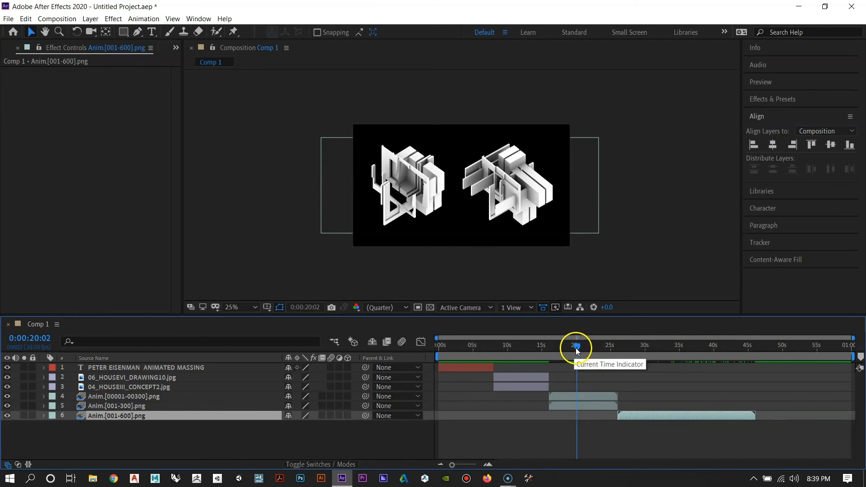
Magnify the timeline around 0:00:08:00 and examine the cut from the title to the two still images
left_click_drag(574, 348, 524, 375)
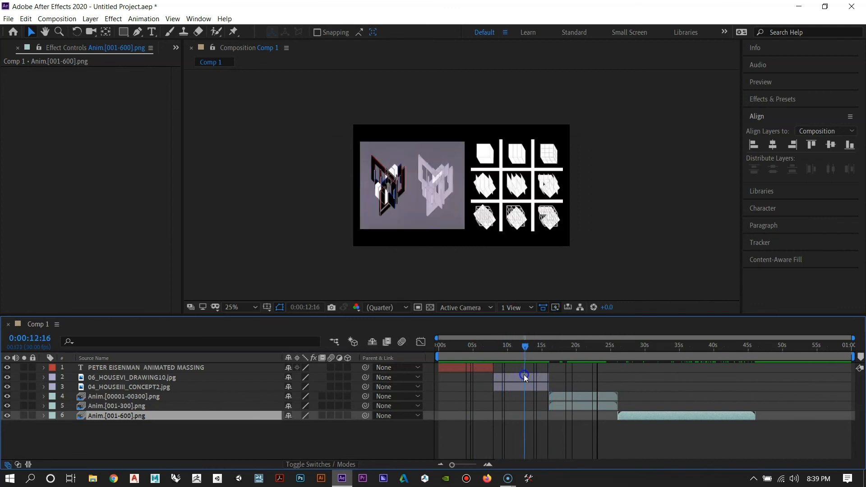
left_click_drag(852, 339, 646, 341)
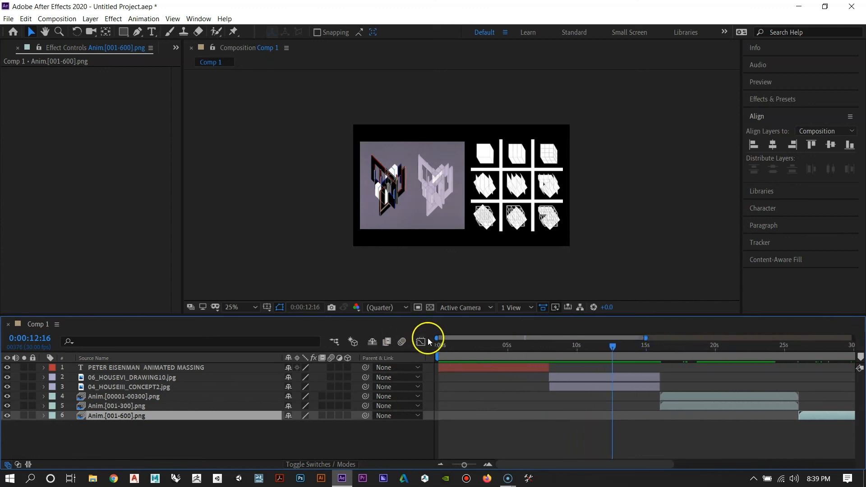
left_click_drag(436, 339, 487, 338)
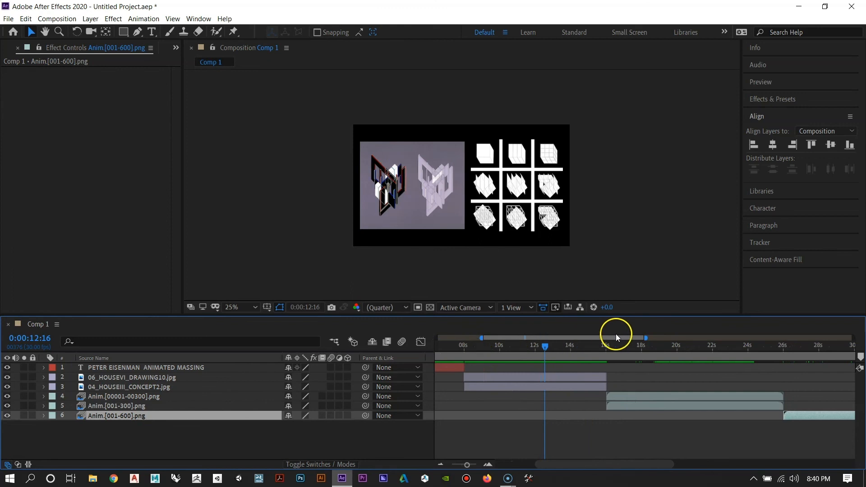
left_click_drag(620, 337, 514, 350)
left_click(525, 367)
left_click(529, 377)
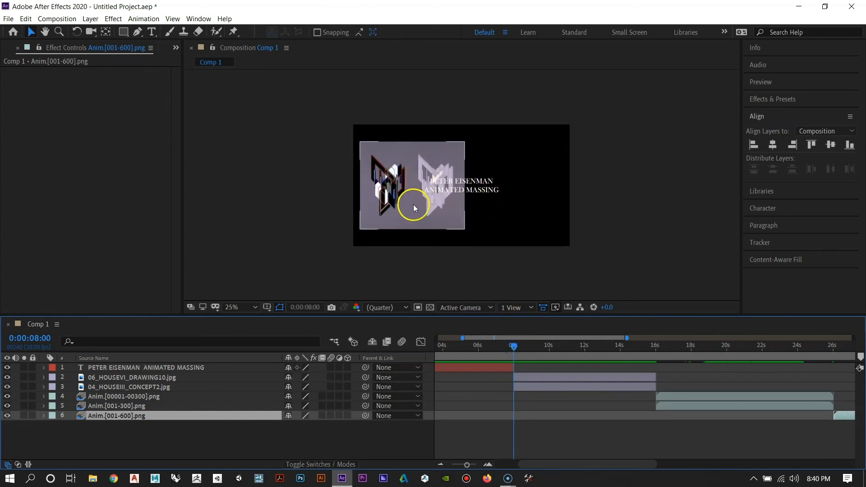
left_click(402, 246)
End the 06_HOUSEVI_DRAWING10.jpg layer where the side-by-side animations begin, and reveal its Transform properties
mouse_move(534, 375)
left_mouse_down()
mouse_move(559, 374)
mouse_move(519, 378)
left_mouse_up()
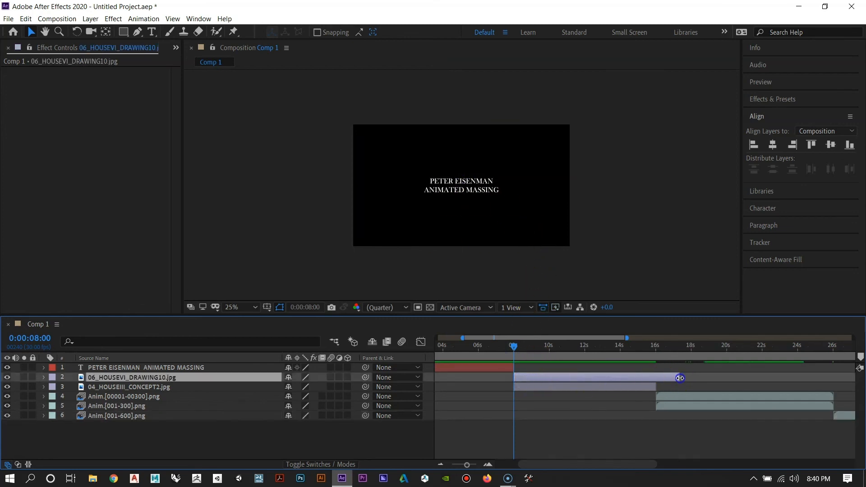
left_click_drag(679, 376, 657, 376)
mouse_move(514, 346)
left_mouse_down()
mouse_move(542, 342)
mouse_move(513, 351)
mouse_move(548, 352)
left_mouse_up()
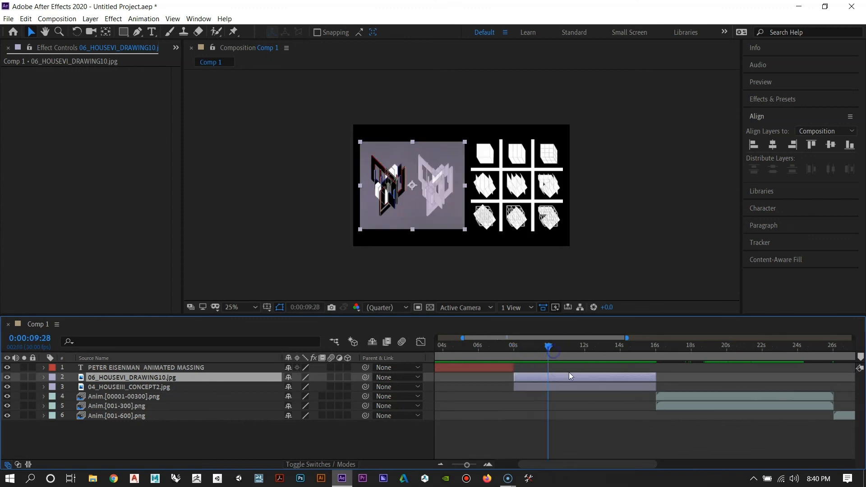
left_click(570, 373)
left_click(570, 375)
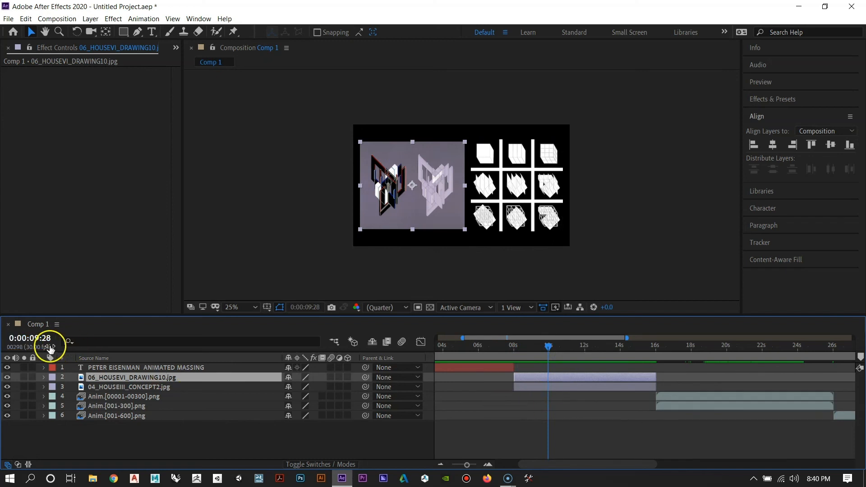
left_click(44, 377)
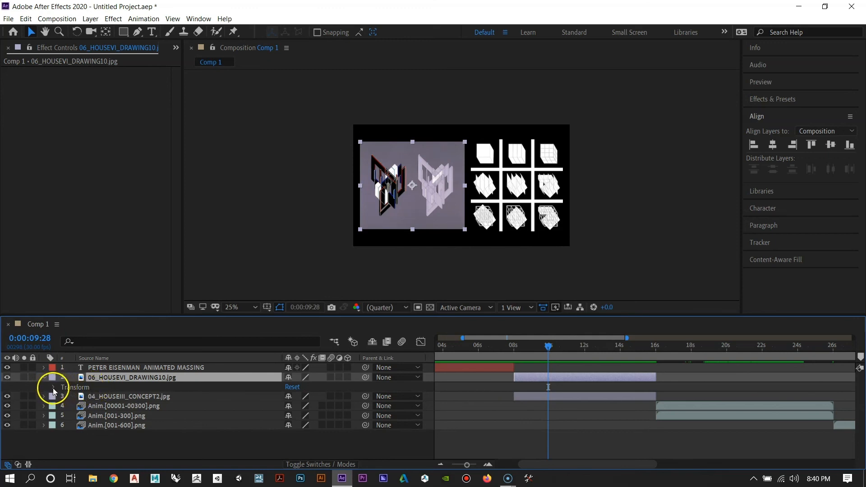
left_click(53, 388)
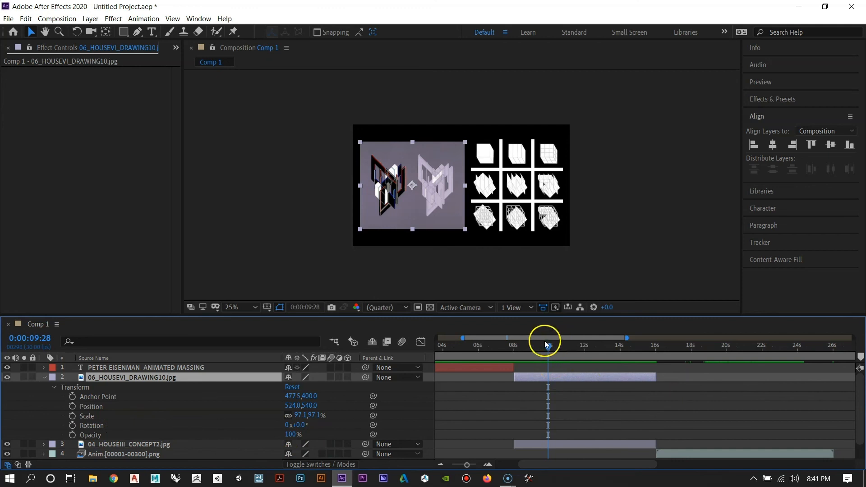
At 0:00:08:01, start keyframing the Opacity of 06_HOUSEVI_DRAWING10.jpg with a value of 0%
left_click_drag(549, 349, 518, 355)
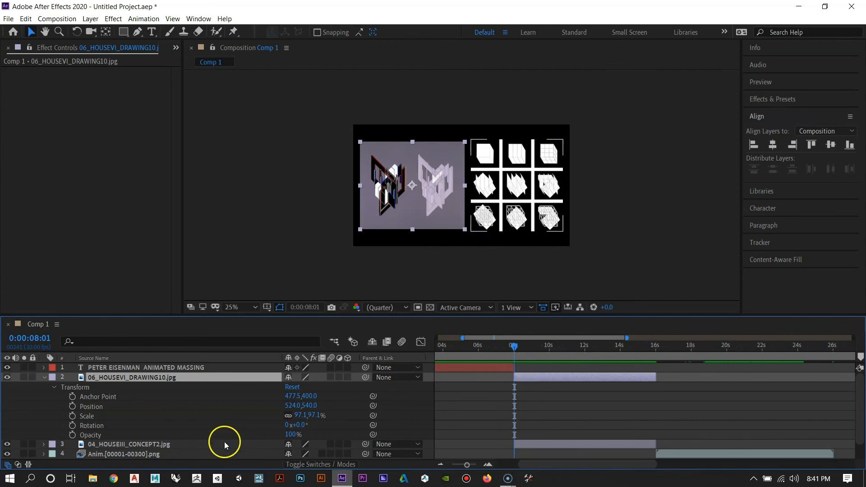
left_click(72, 436)
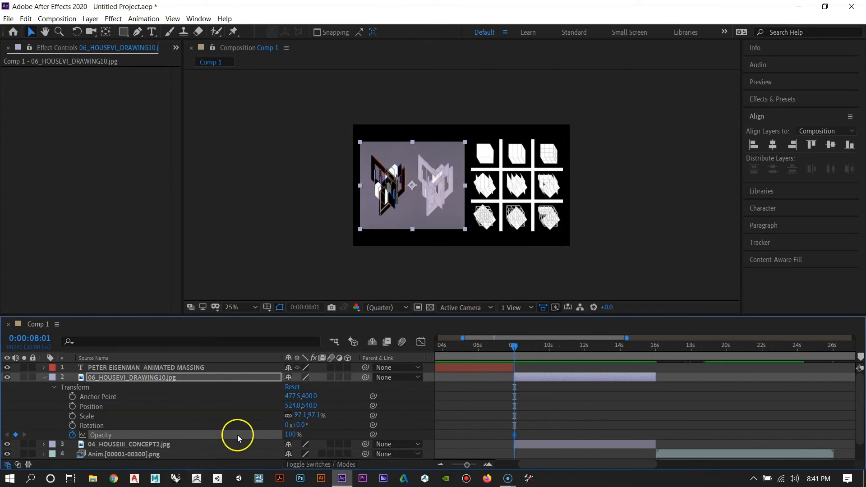
left_click_drag(292, 434, 222, 436)
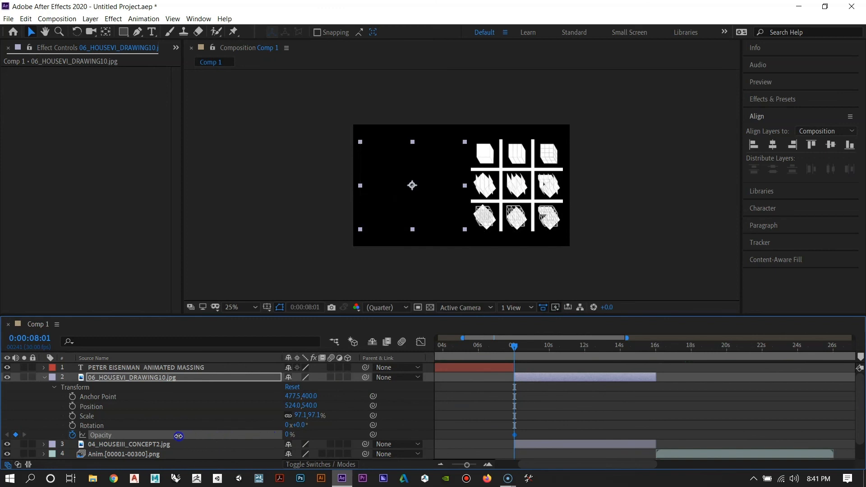
At 0:00:09:01, set the Opacity of 06_HOUSEVI_DRAWING10.jpg to 100% to complete a one-second fade-in
left_click(32, 338)
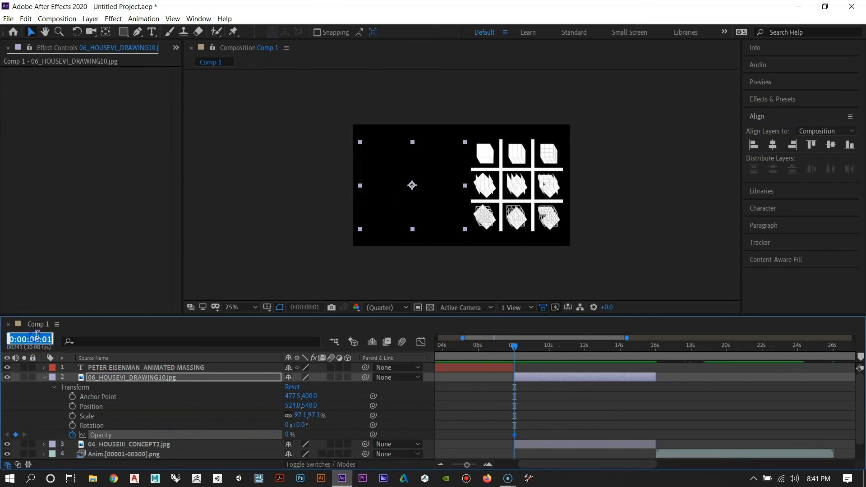
key("BackSpace")
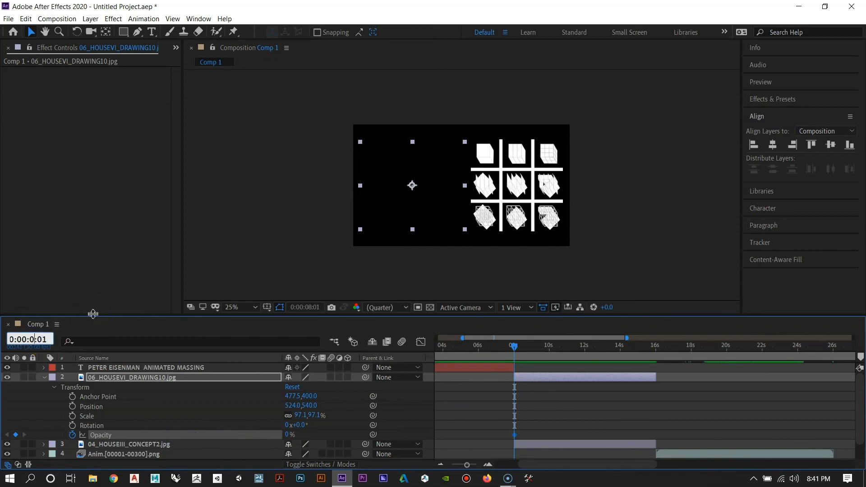
type("9")
key("Return")
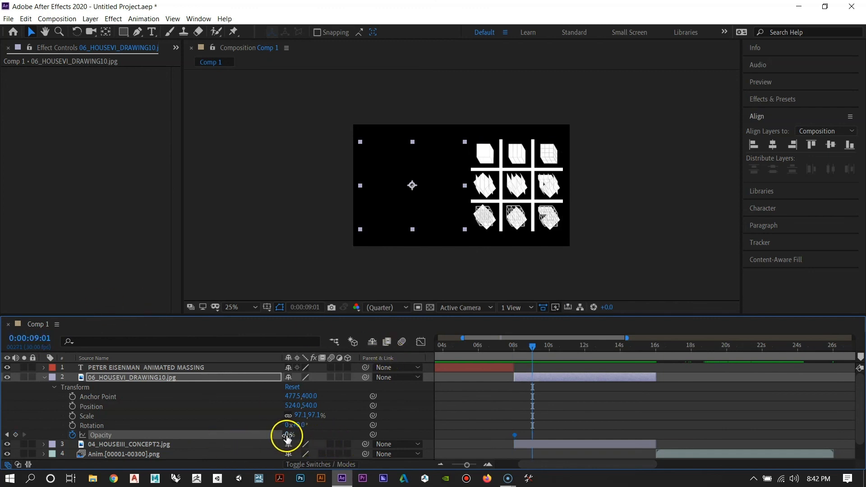
left_click_drag(288, 436, 356, 434)
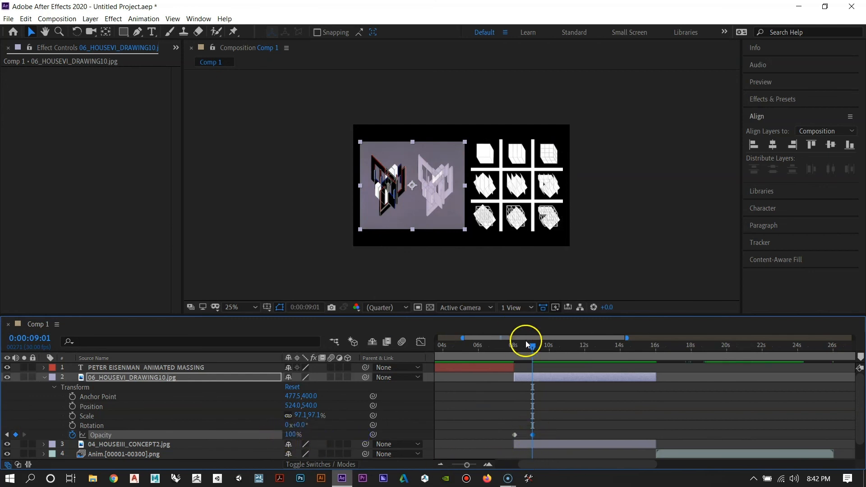
Preview the fade-in from 0:00:07:15, and keyframe the drawing's Opacity at 0% at 0:00:16:00
left_click_drag(530, 345, 505, 346)
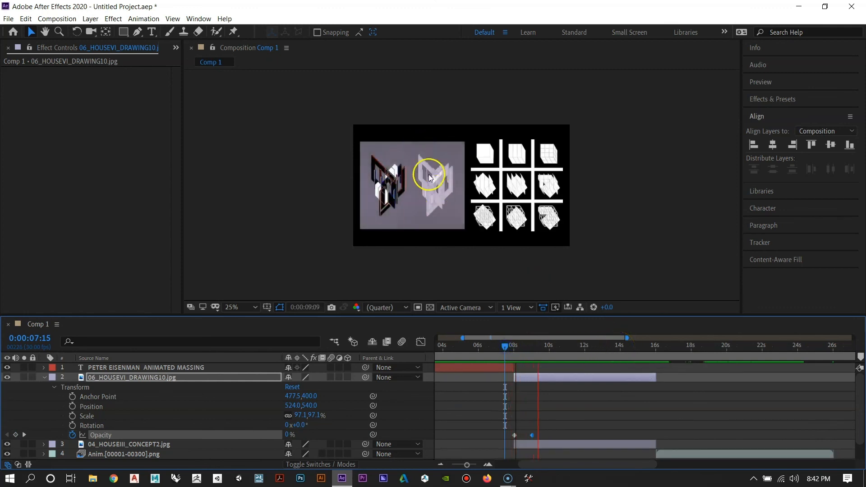
mouse_move(505, 345)
left_mouse_down()
mouse_move(665, 350)
mouse_move(653, 349)
left_mouse_up()
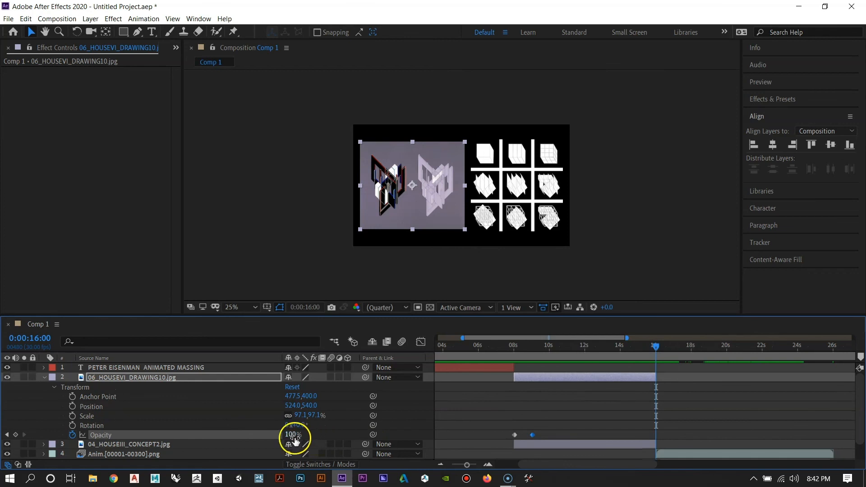
left_click_drag(294, 437, 222, 439)
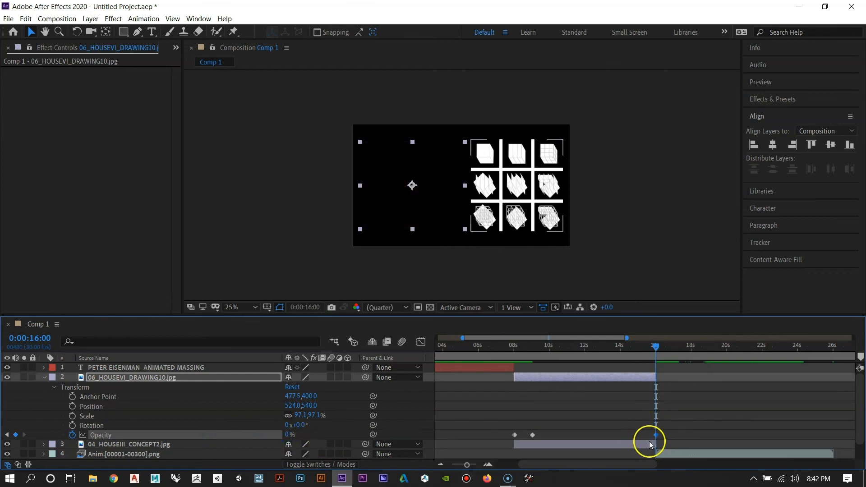
At 0:00:15:00, set the Opacity of 06_HOUSEVI_DRAWING10.jpg to 100% to start its one-second fade-out
left_click(39, 338)
left_click(40, 338)
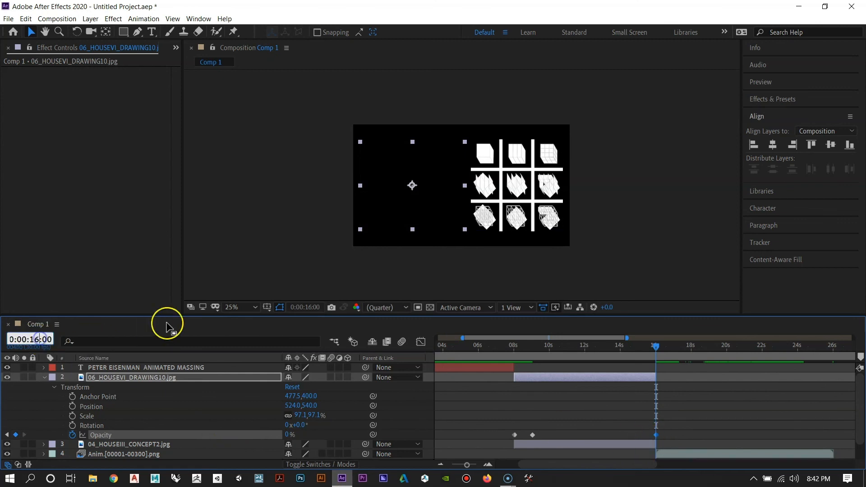
key("BackSpace")
type("5")
key("Return")
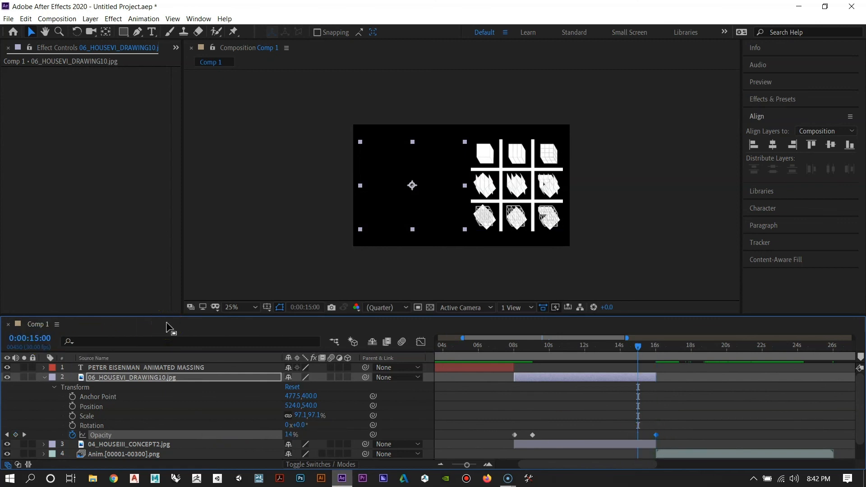
left_click(170, 327)
left_click(313, 417)
left_click(291, 436)
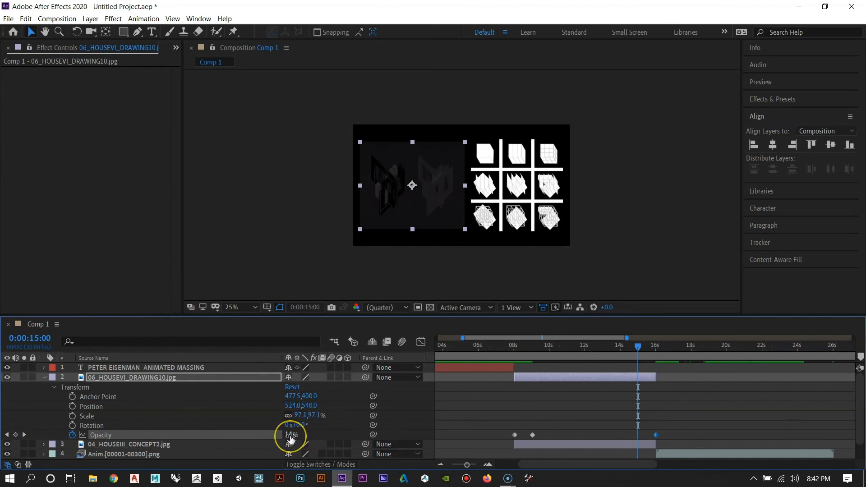
left_click_drag(291, 435, 351, 435)
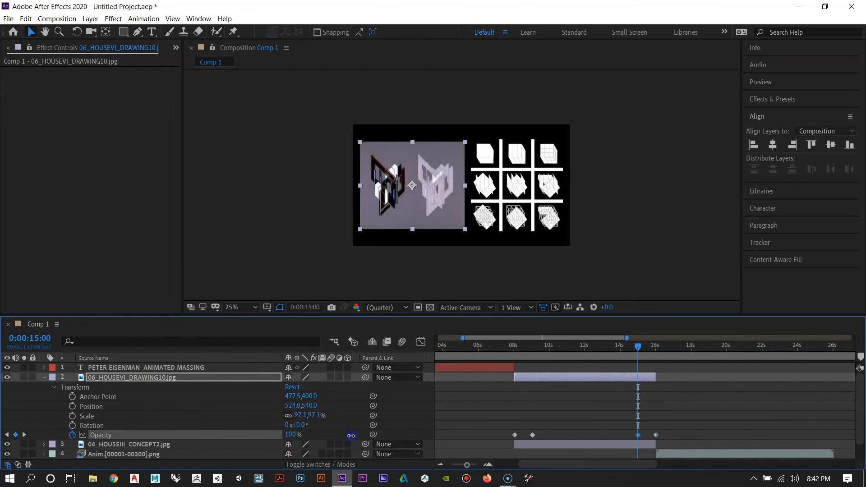
Preview the fade-in and fade-out of 06_HOUSEVI_DRAWING10.jpg from 0:00:07:13 into the side-by-side animations
mouse_move(635, 342)
left_mouse_down()
mouse_move(511, 356)
mouse_move(635, 359)
left_mouse_up()
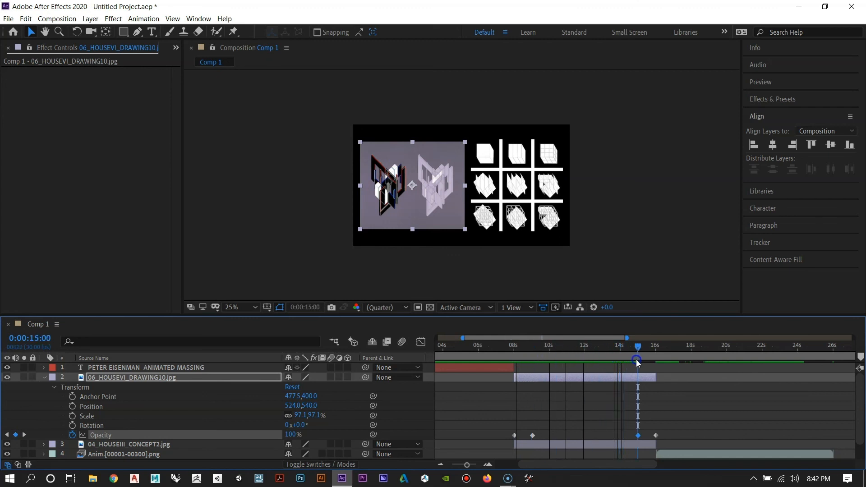
left_click_drag(645, 363, 655, 366)
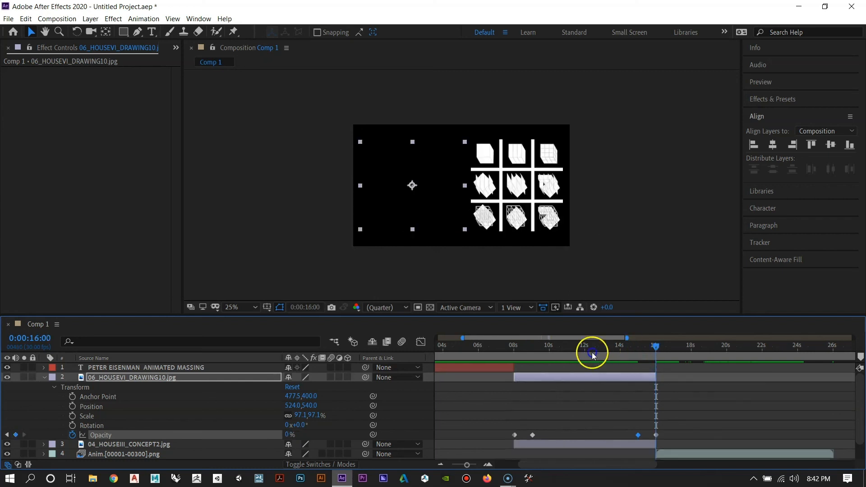
left_click_drag(592, 353, 505, 355)
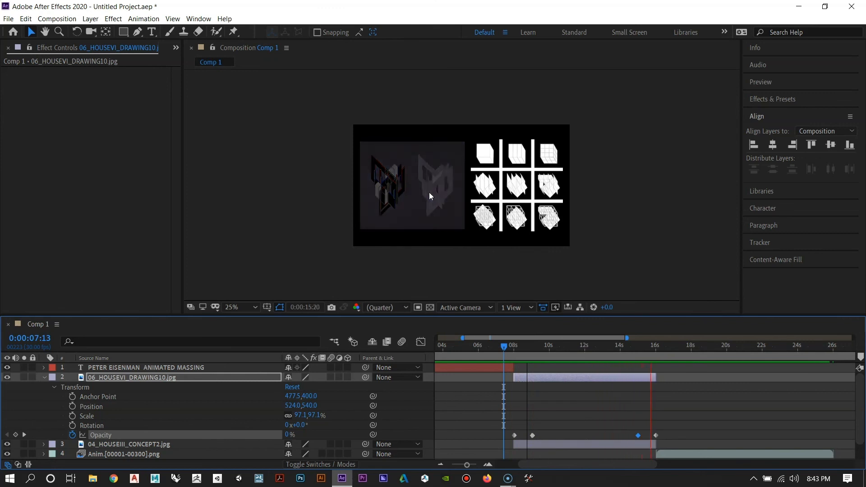
left_click(702, 402)
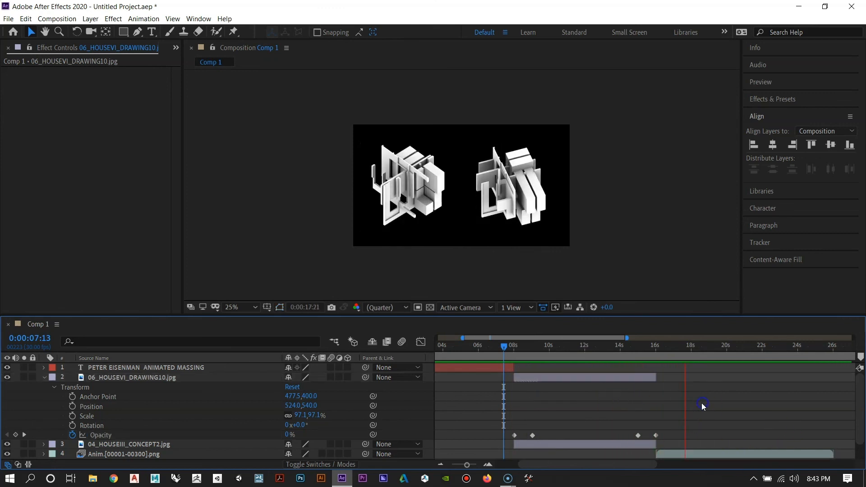
left_click_drag(507, 347, 577, 352)
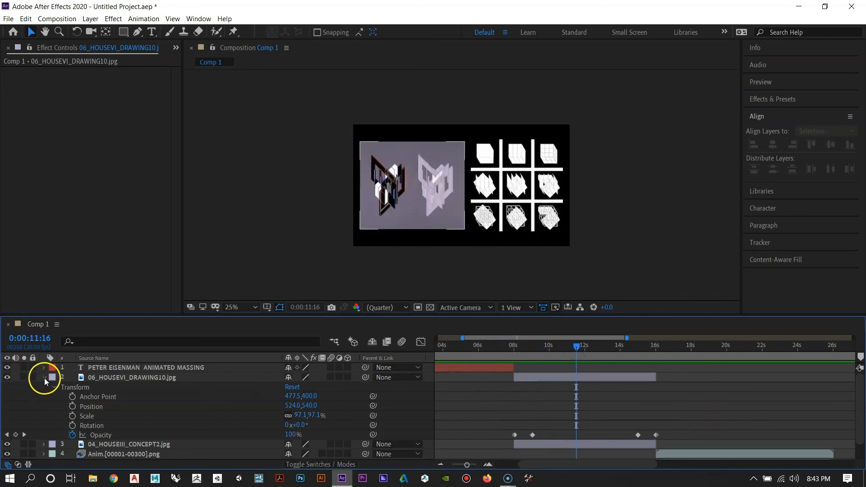
Collapse the 06_HOUSEVI_DRAWING10.jpg layer and reveal the Transform properties of 04_HOUSEIII_CONCEPT2.jpg
left_click(44, 378)
left_click(549, 379)
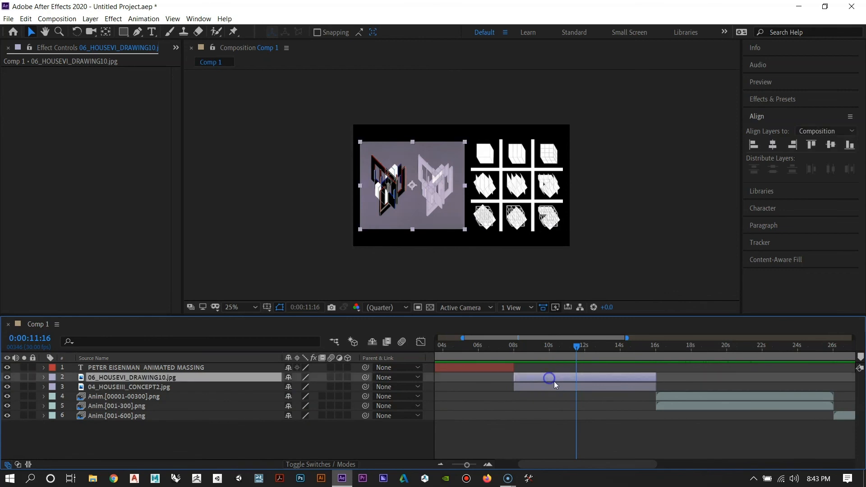
left_click(559, 387)
left_click_drag(582, 350, 559, 351)
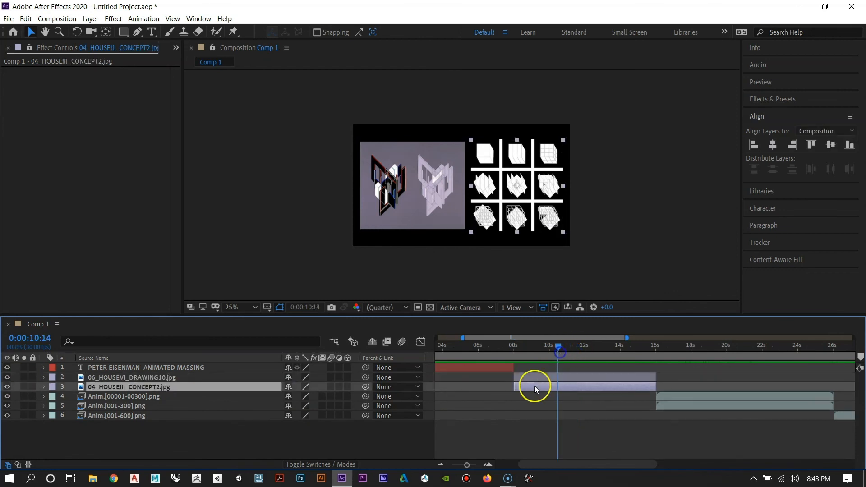
left_click(44, 387)
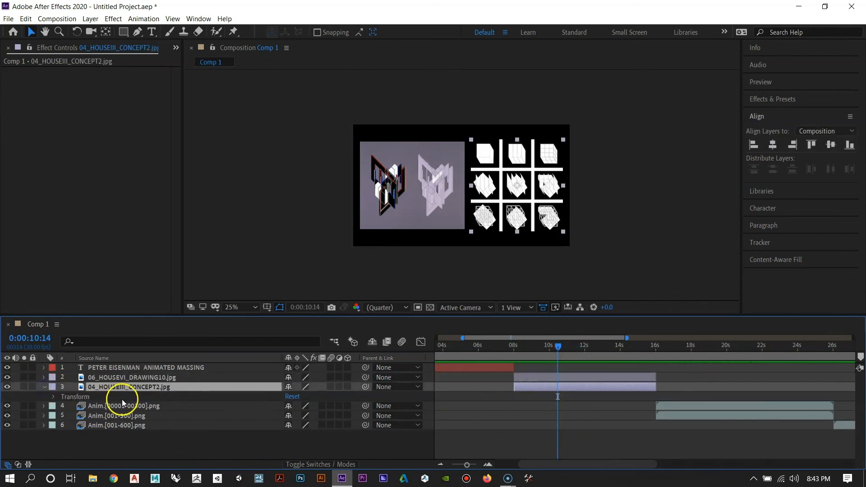
left_click(53, 398)
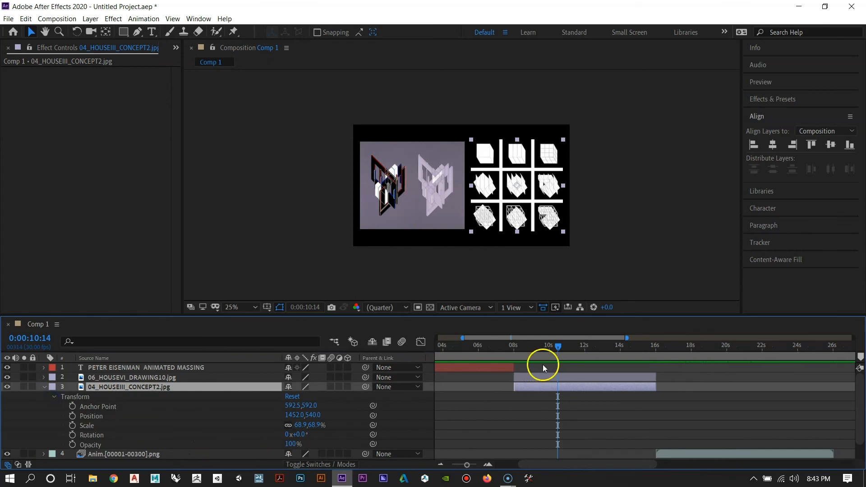
Keyframe the Opacity of 04_HOUSEIII_CONCEPT2.jpg from 0% at 0:00:08:01 to 100% at 0:00:09:01
left_click_drag(558, 346, 515, 348)
left_click(72, 444)
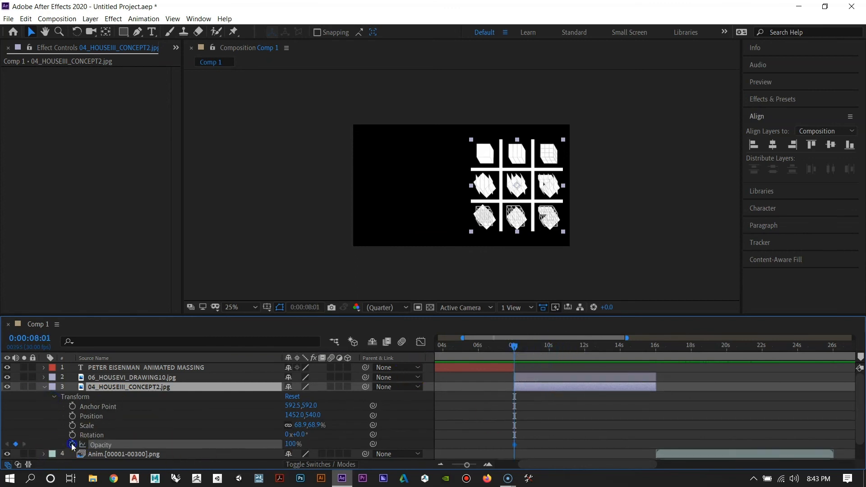
left_click_drag(308, 447, 145, 439)
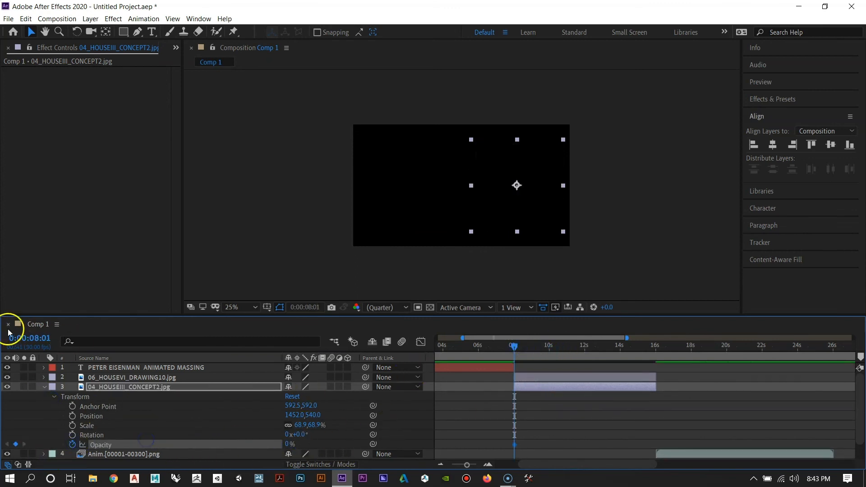
left_click(38, 342)
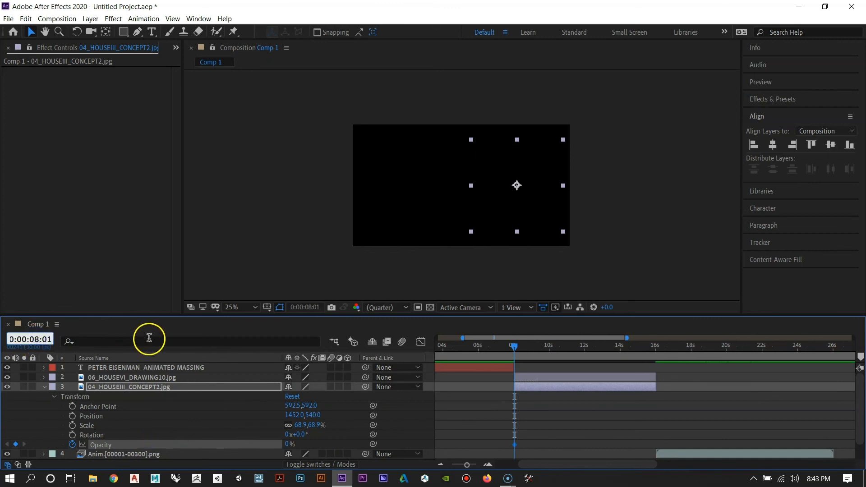
key("Return")
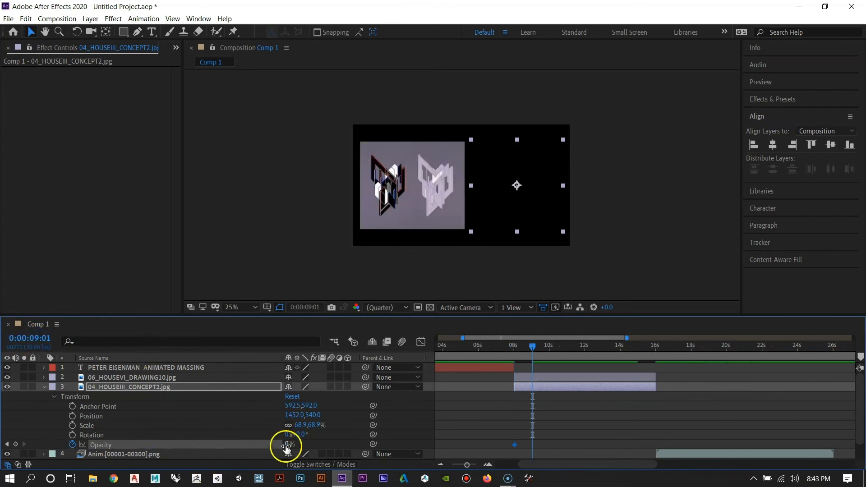
left_click_drag(289, 445, 428, 455)
Keyframe the fade-out of 04_HOUSEIII_CONCEPT2.jpg with Opacity at 0% at 0:00:16:00 and 100% at 0:00:15:00
left_click_drag(534, 348, 654, 355)
left_click_drag(293, 445, 233, 440)
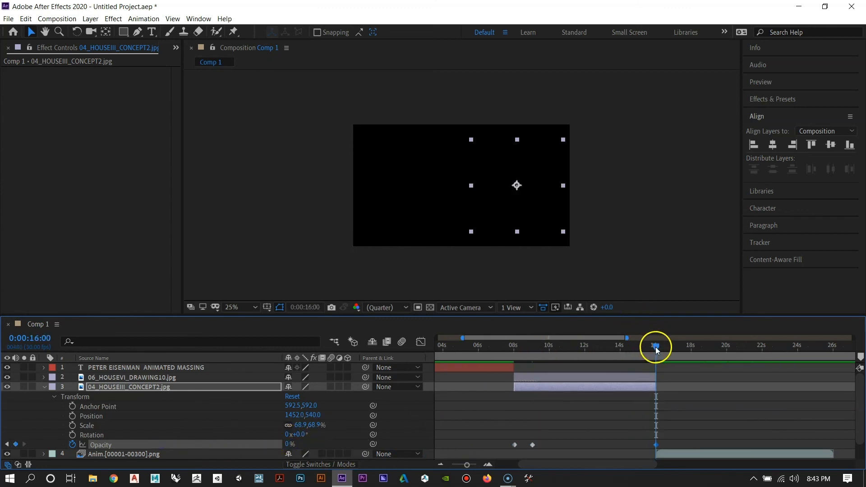
left_click_drag(656, 347, 648, 348)
left_click(47, 338)
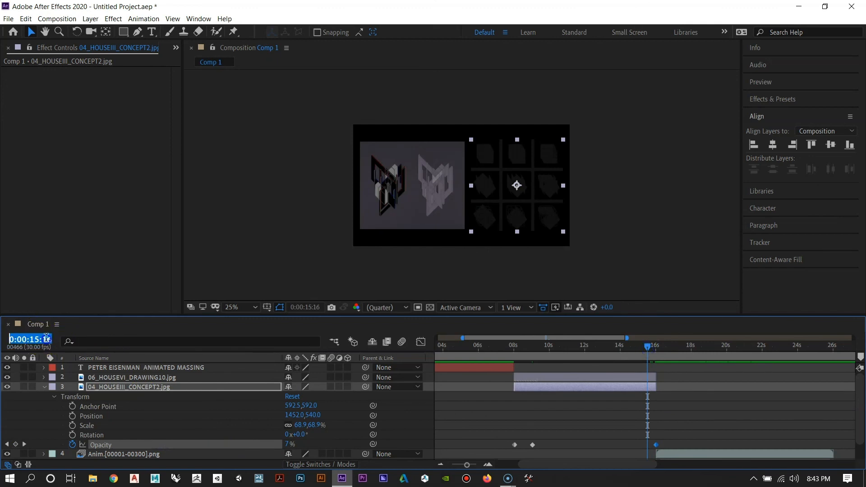
type("0:00:15:")
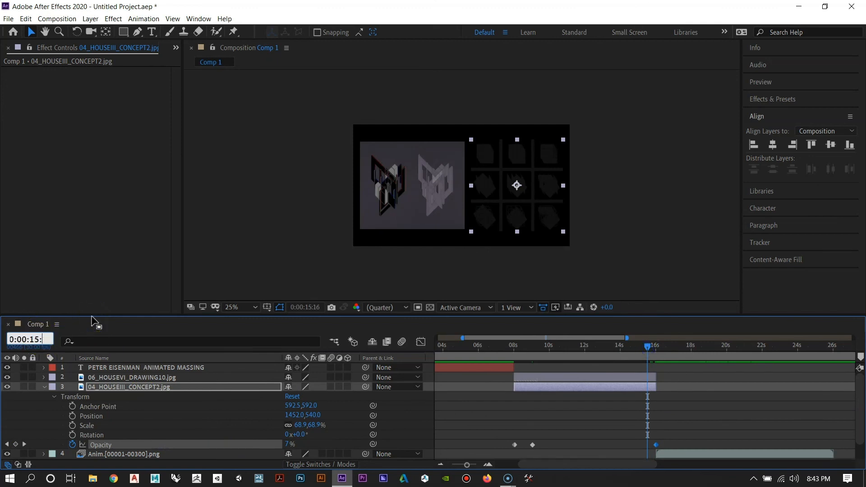
type("00")
key("Return")
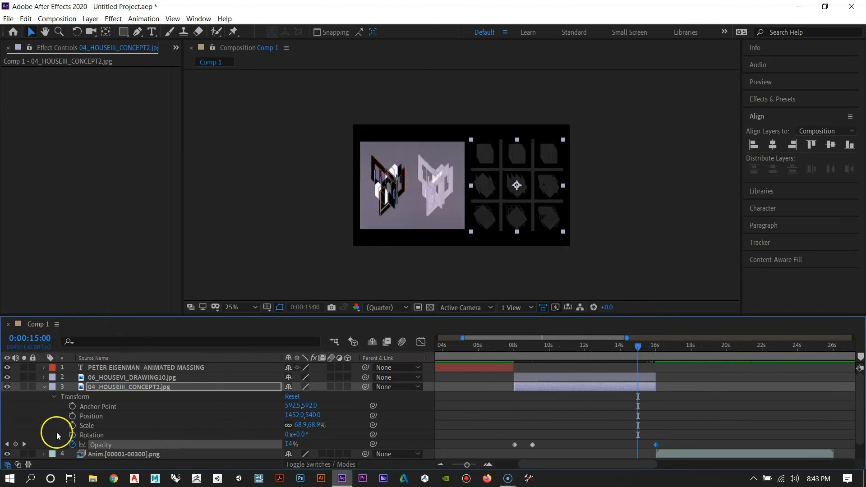
left_click_drag(290, 444, 346, 445)
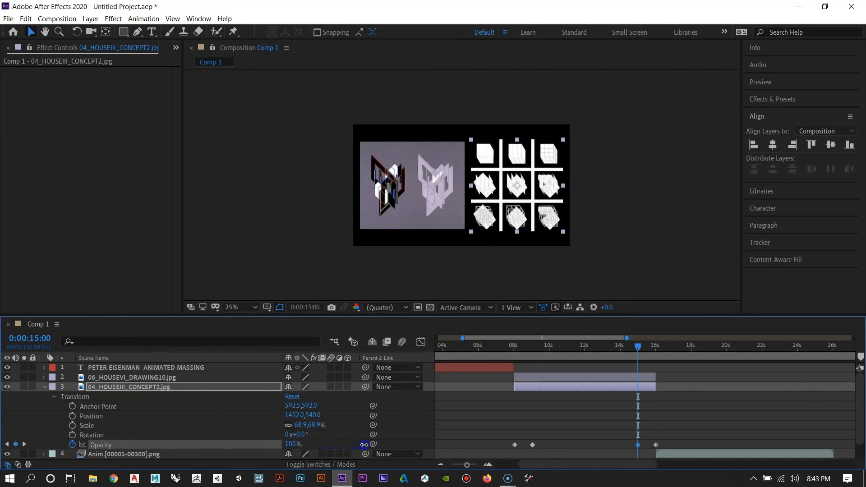
Collapse the 04_HOUSEIII_CONCEPT2.jpg layer and preview the fades of both still images from 0:00:07:18
left_click(44, 387)
left_click_drag(642, 346, 507, 346)
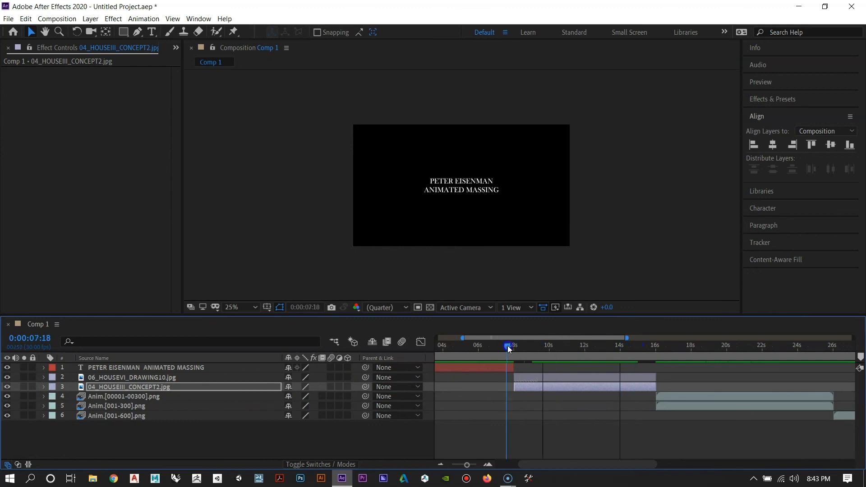
key("space")
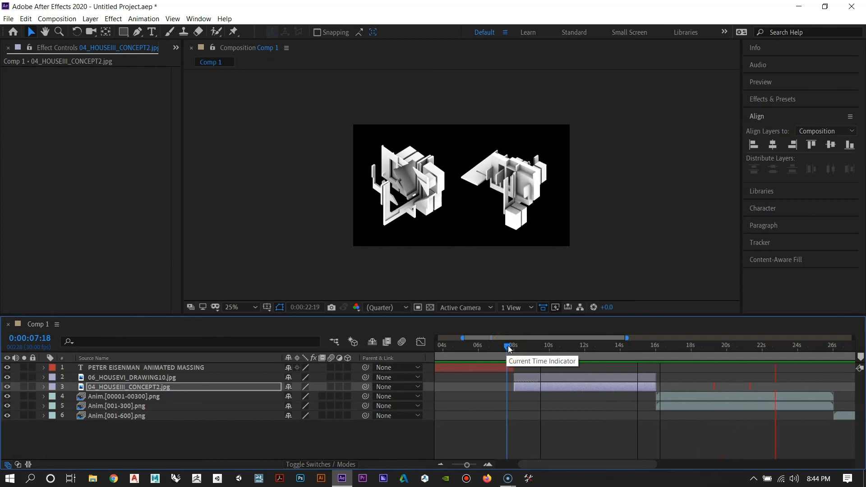
left_click_drag(510, 348, 599, 353)
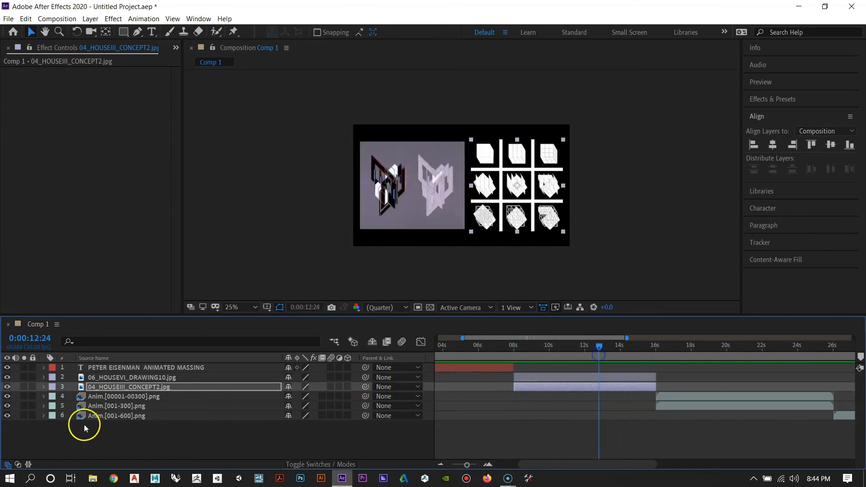
Reopen the properties of 04_HOUSEIII_CONCEPT2.jpg and start keyframing its Position at 0:00:08:01
left_click(45, 387)
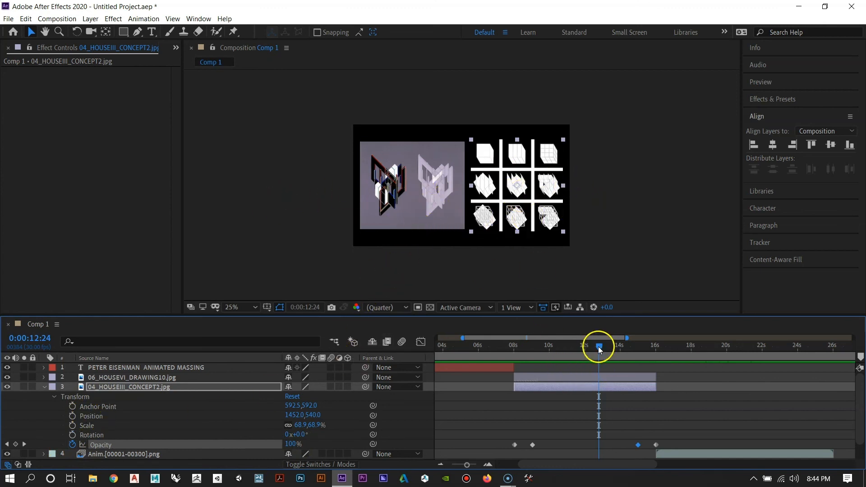
left_click_drag(599, 346, 543, 351)
left_click(548, 378)
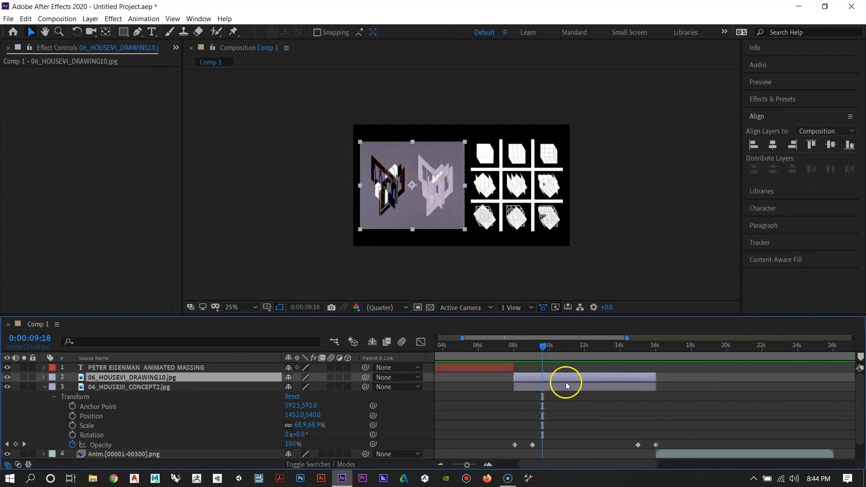
left_click_drag(537, 350, 515, 348)
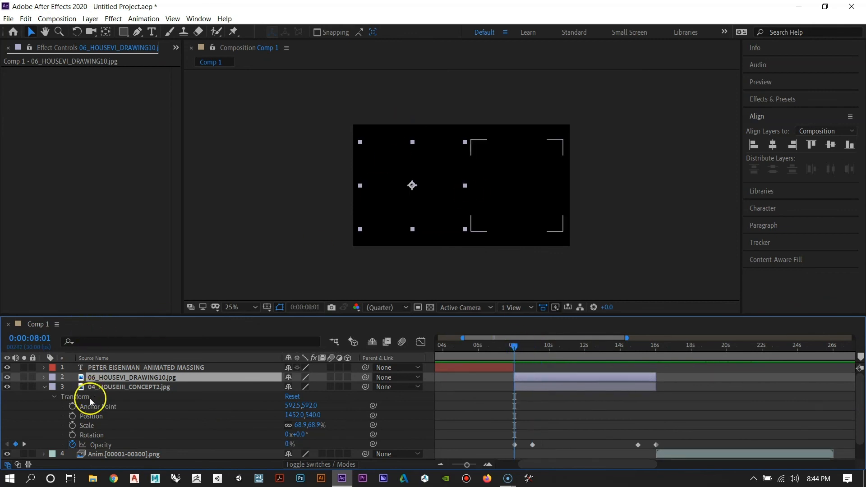
left_click(72, 417)
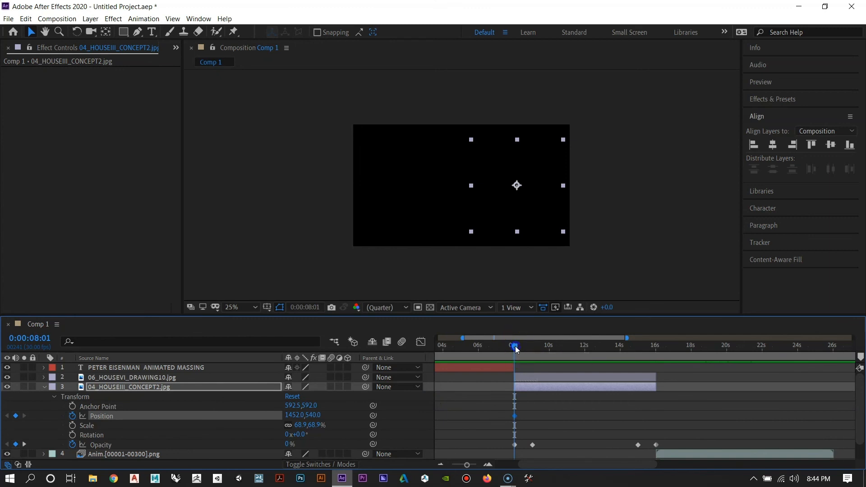
At 0:00:15:29, move 04_HOUSEIII_CONCEPT2.jpg horizontally across the frame to Position 488, 540 as a second keyframe
left_click_drag(516, 346, 656, 351)
left_click_drag(539, 183, 431, 185)
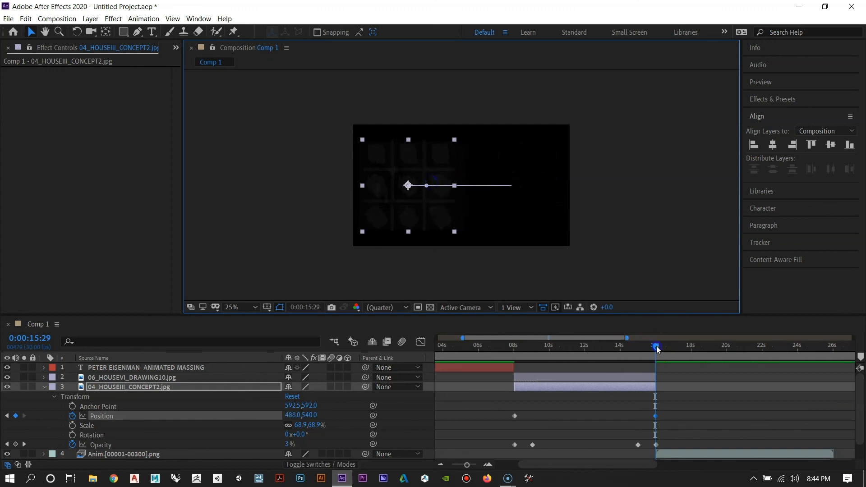
mouse_move(656, 346)
left_mouse_down()
mouse_move(502, 346)
mouse_move(657, 346)
left_mouse_up()
left_click(647, 422)
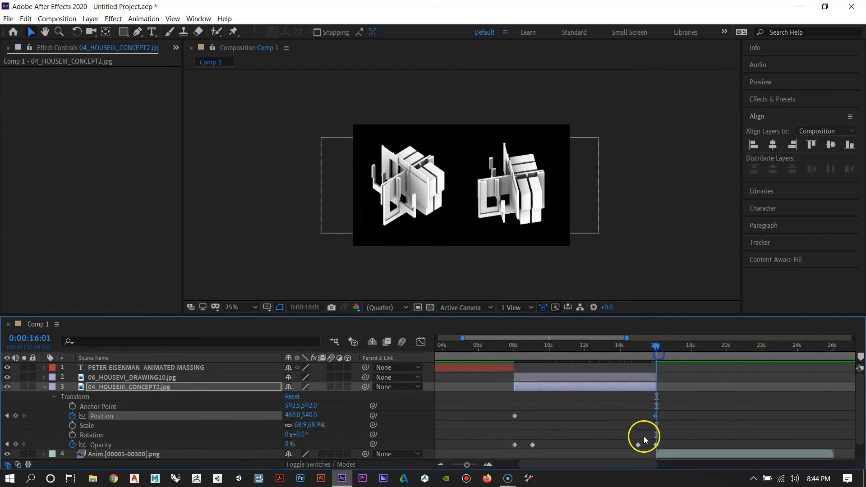
left_click(655, 346)
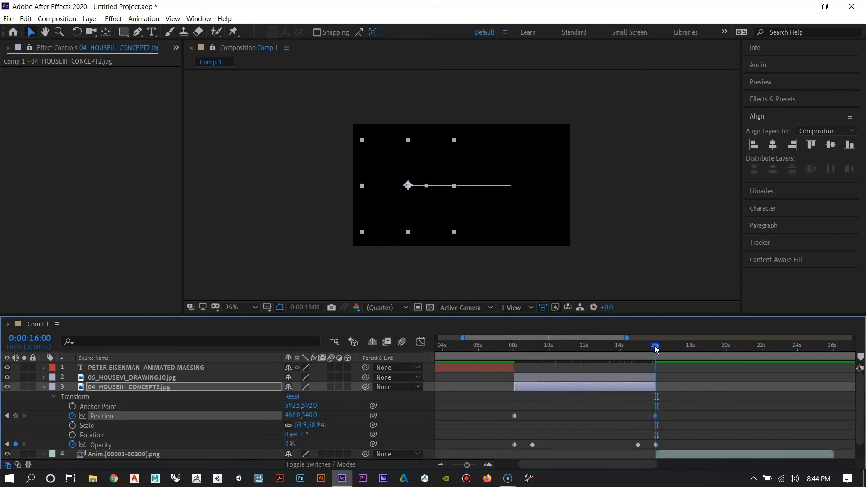
Preview the horizontal movement of 04_HOUSEIII_CONCEPT2.jpg from 0:00:08:01
left_click_drag(657, 345, 514, 347)
key("space")
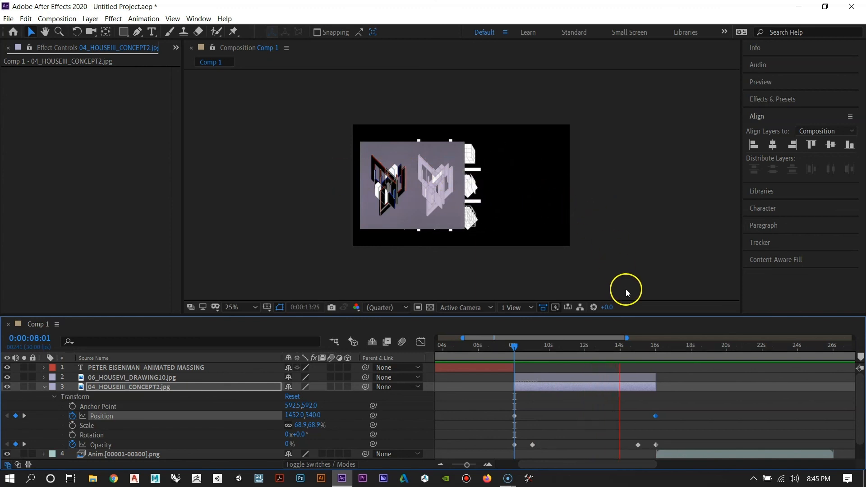
key("space")
Undo the Position keyframes of 04_HOUSEIII_CONCEPT2.jpg while keeping its opacity keyframe of 100% at 0:00:15:00
key("ctrl+z")
key("ctrl+z")
key("ctrl+z")
key("ctrl+z")
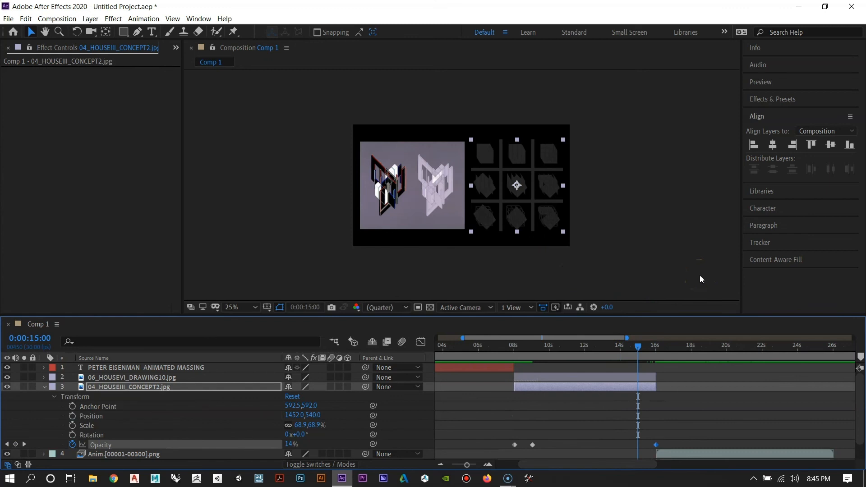
key("ctrl+y")
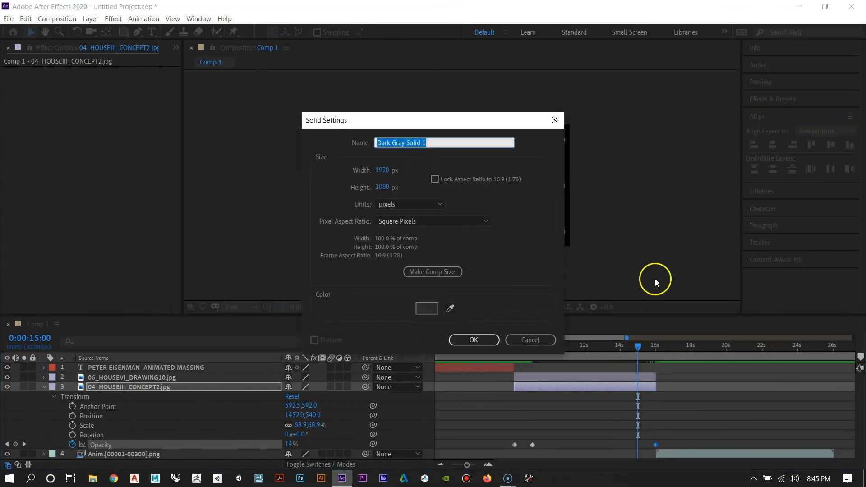
left_click(540, 341)
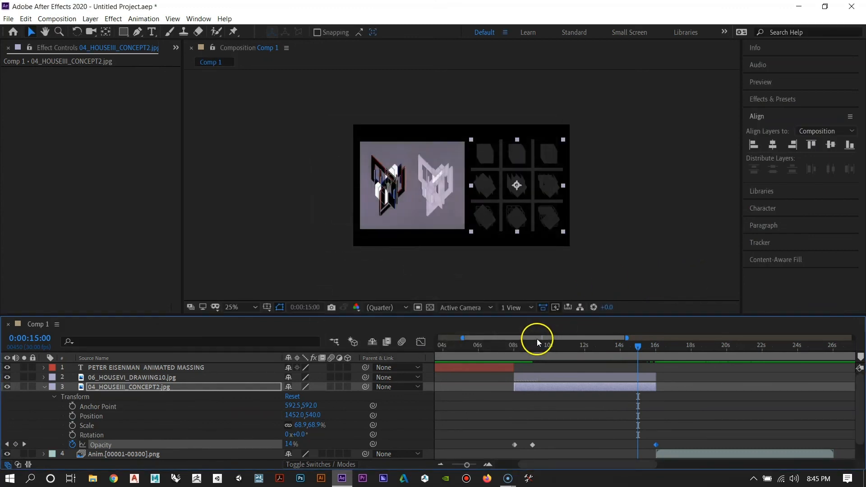
key("ctrl+shift+z")
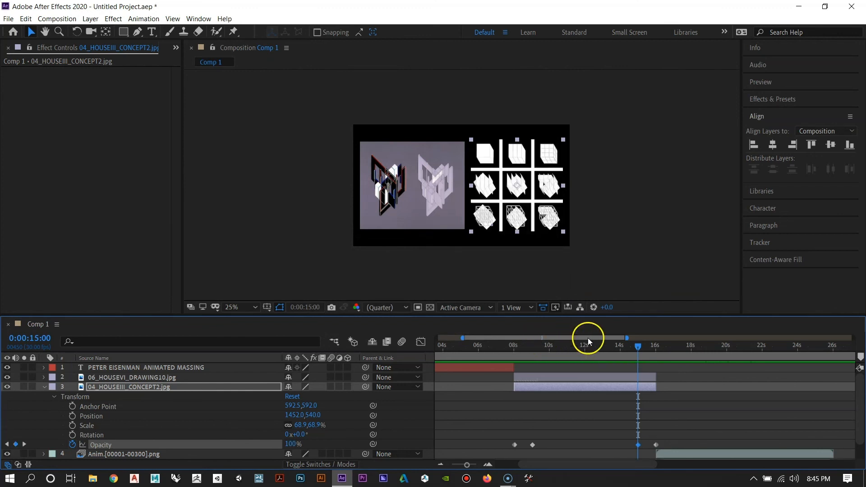
At 0:00:12:22, enlarge 06_HOUSEVI_DRAWING10.jpg to about 381% scale and move it to about Position 180, 1196
left_click_drag(637, 348, 599, 352)
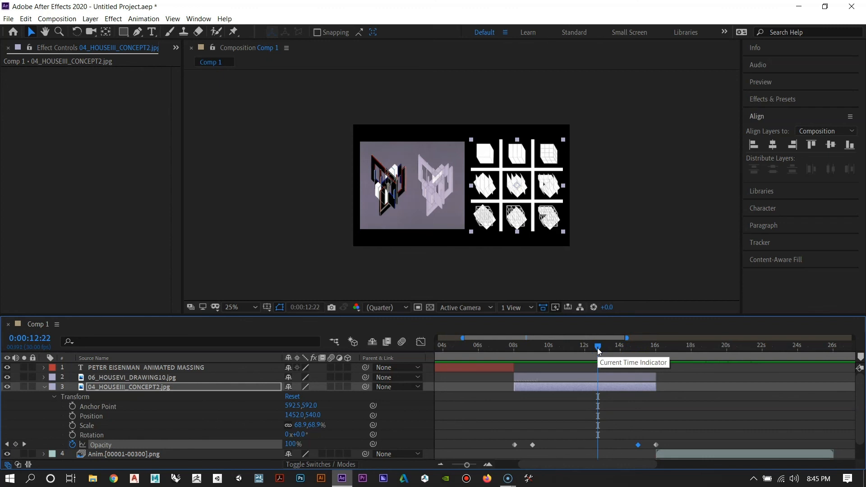
left_click(546, 217)
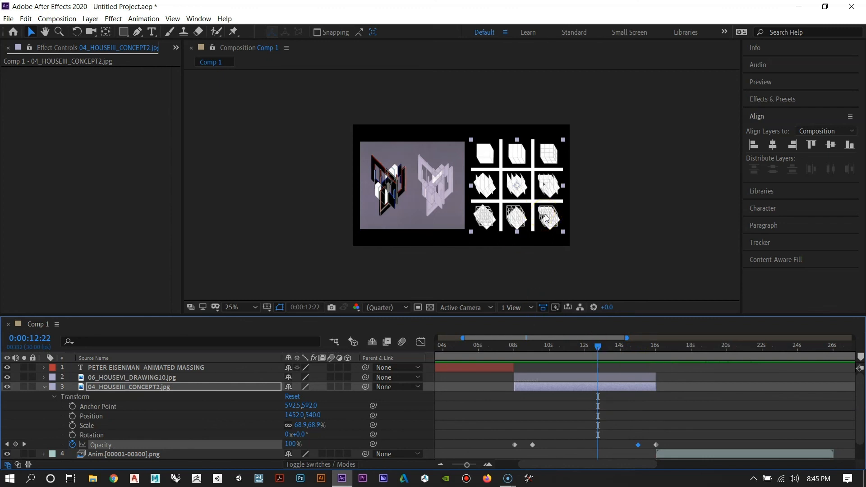
left_click(415, 180)
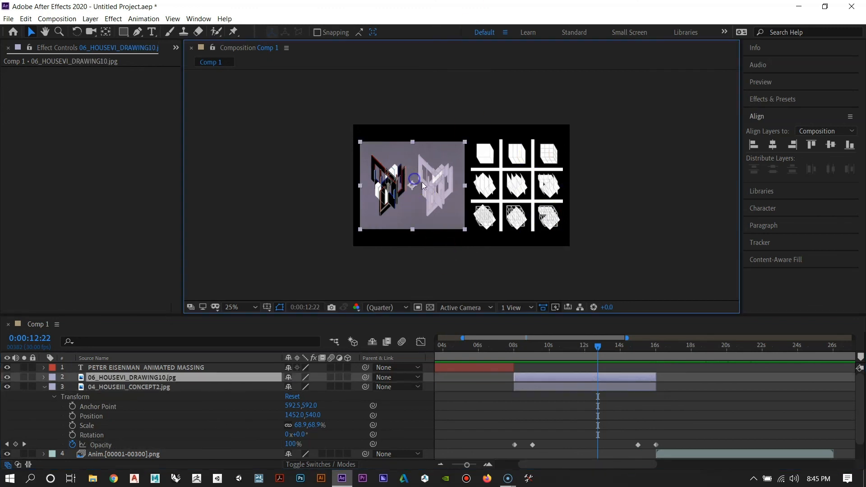
left_click_drag(463, 233, 675, 357)
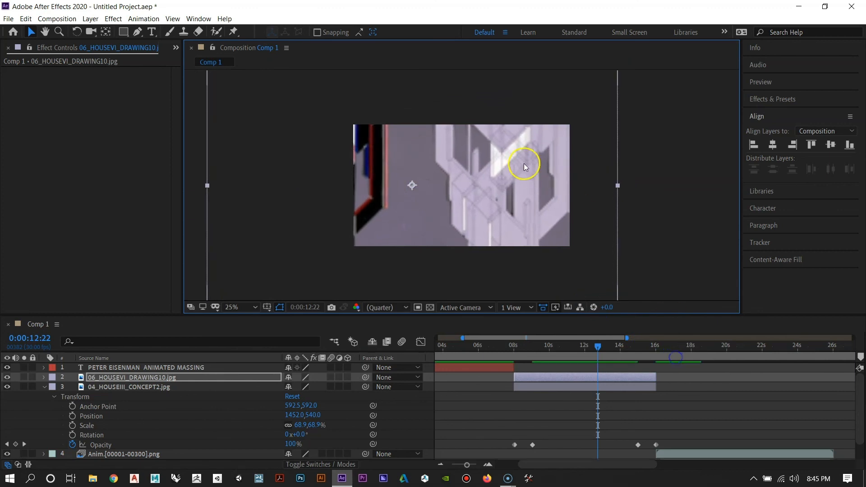
left_click_drag(524, 163, 484, 250)
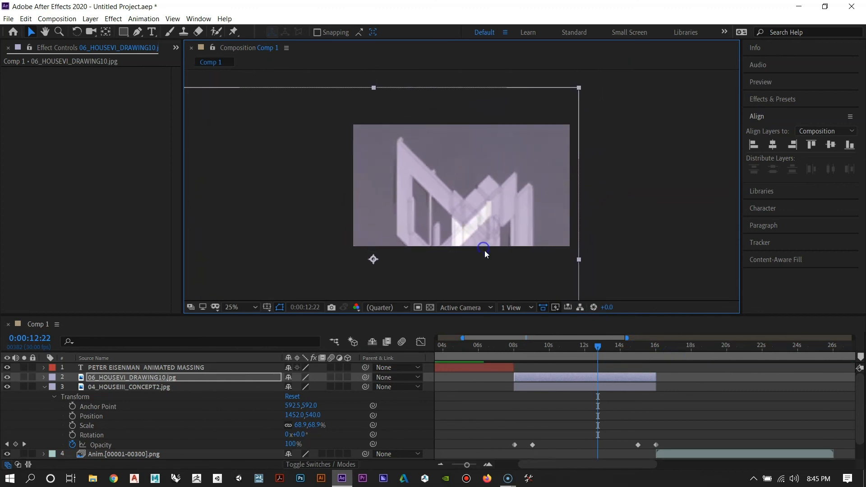
Collapse 04_HOUSEIII_CONCEPT2.jpg, open the properties of 06_HOUSEVI_DRAWING10.jpg and start keyframing its Position at 0:00:08:01
left_click(592, 347)
left_click_drag(570, 349, 522, 350)
left_click(19, 394)
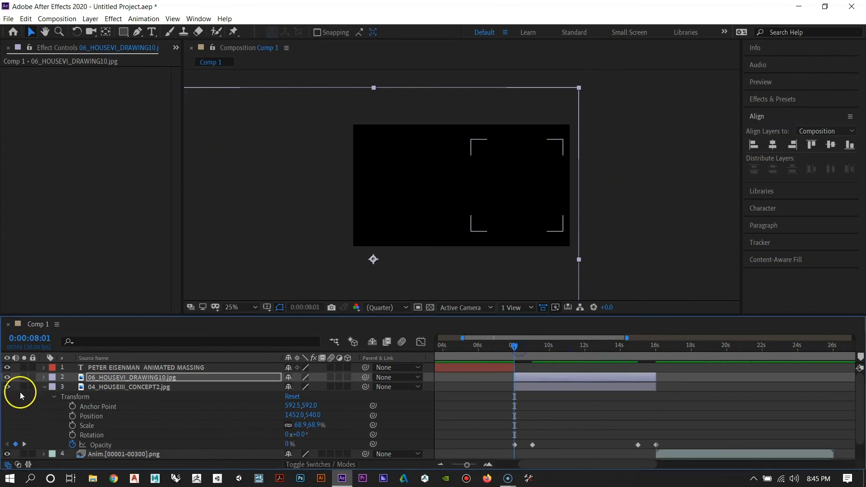
left_click(43, 387)
left_click(43, 378)
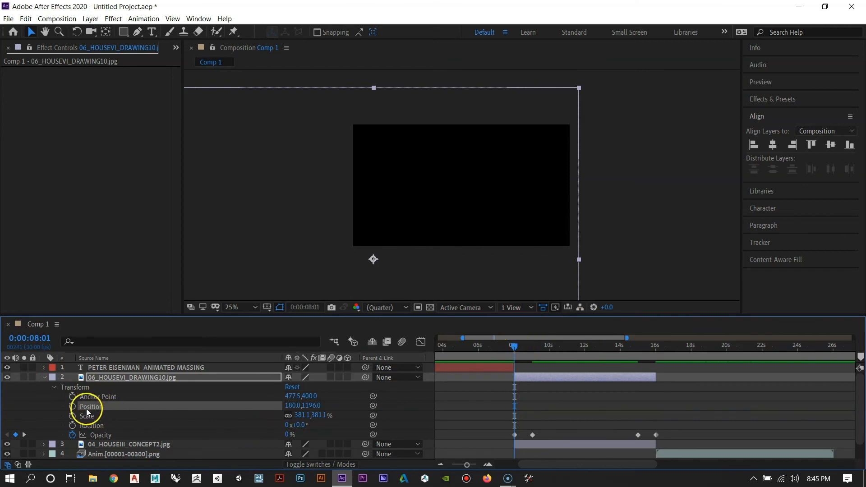
left_click(73, 406)
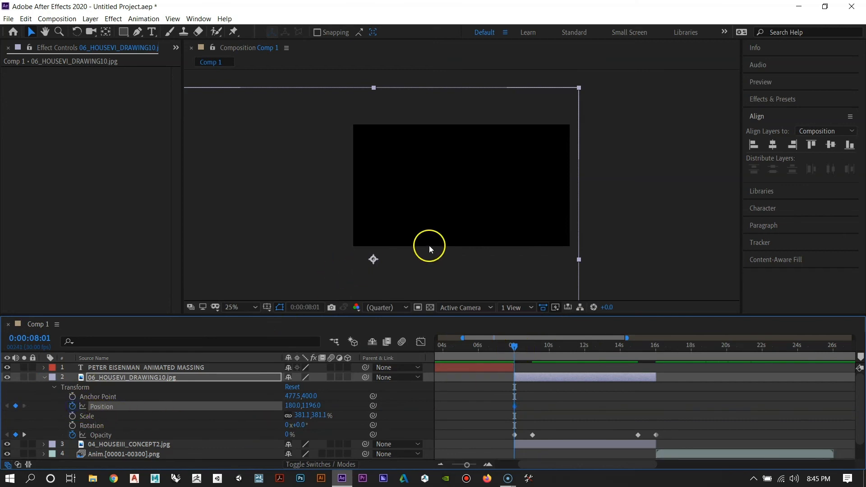
At 0:00:16:00, move 06_HOUSEVI_DRAWING10.jpg straight up to Position 180, -72 as a second keyframe
left_click(449, 194)
left_click_drag(515, 350, 578, 353)
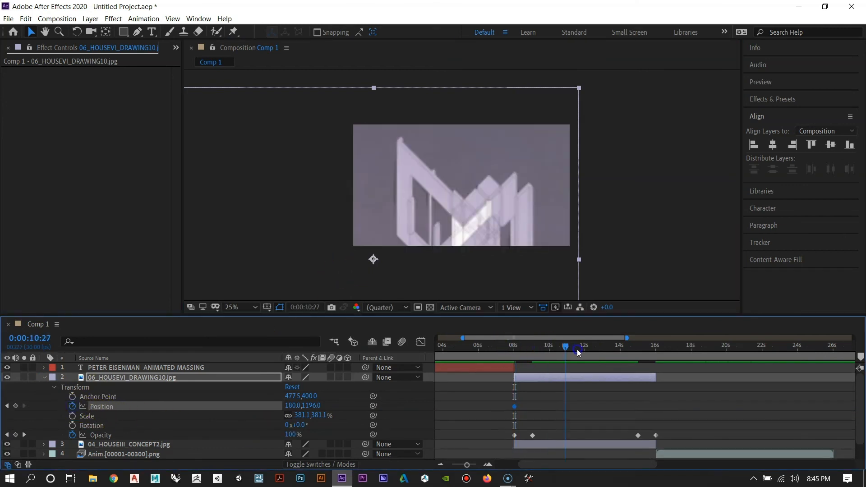
left_click_drag(636, 351, 654, 352)
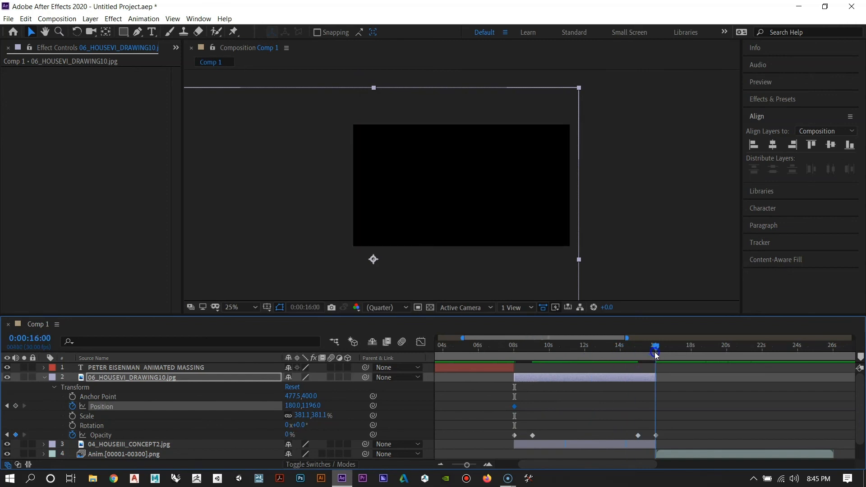
left_click(463, 229)
left_click_drag(462, 229, 470, 88)
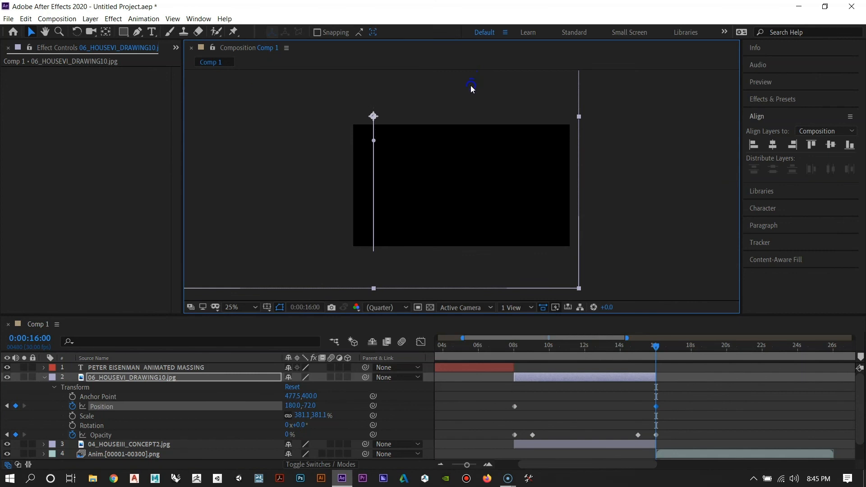
Preview the vertical pan across the enlarged 06_HOUSEVI_DRAWING10.jpg from 0:00:08:01
left_click(663, 348)
left_click_drag(656, 349, 515, 350)
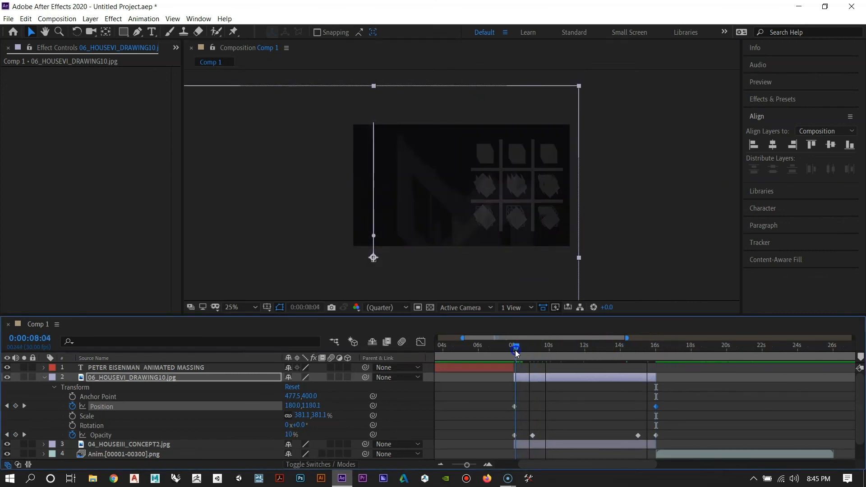
left_click(632, 392)
key("space")
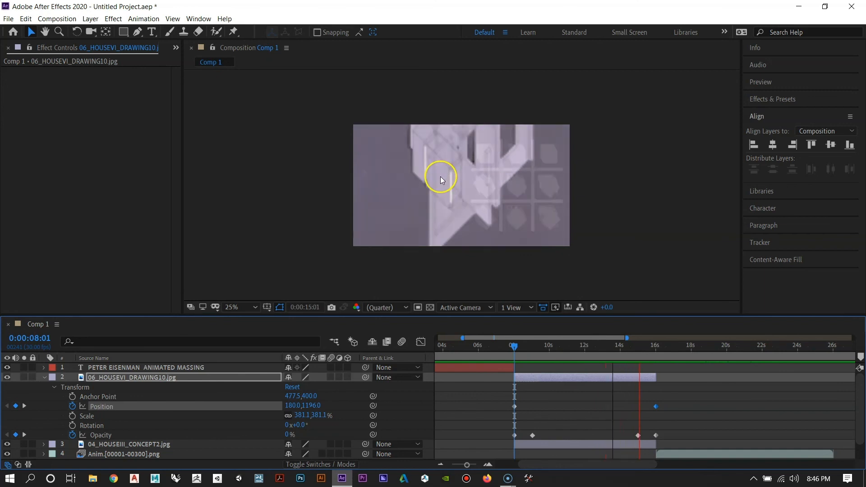
key("space")
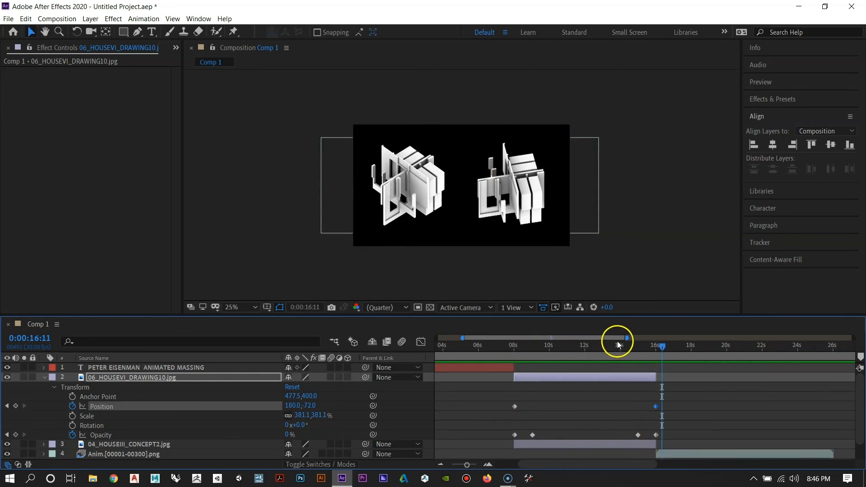
Undo the Position animation and enlargement of 06_HOUSEVI_DRAWING10.jpg, and collapse the layer
left_click_drag(657, 345, 573, 349)
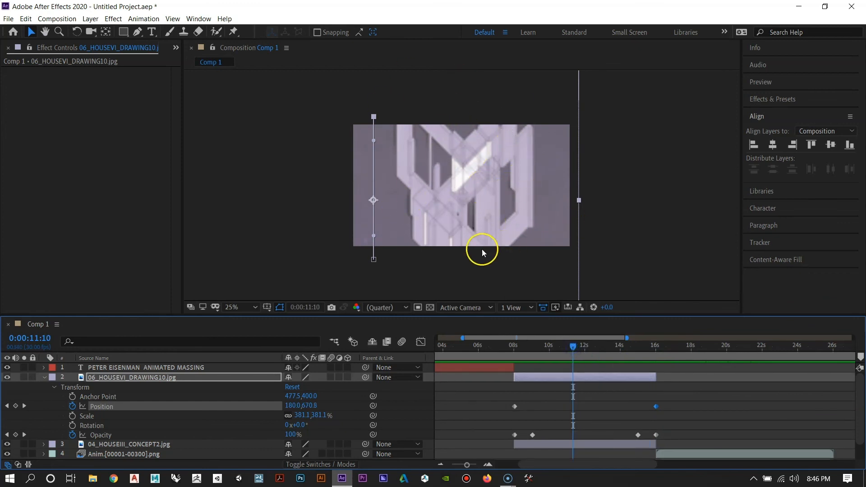
key("j")
key("j")
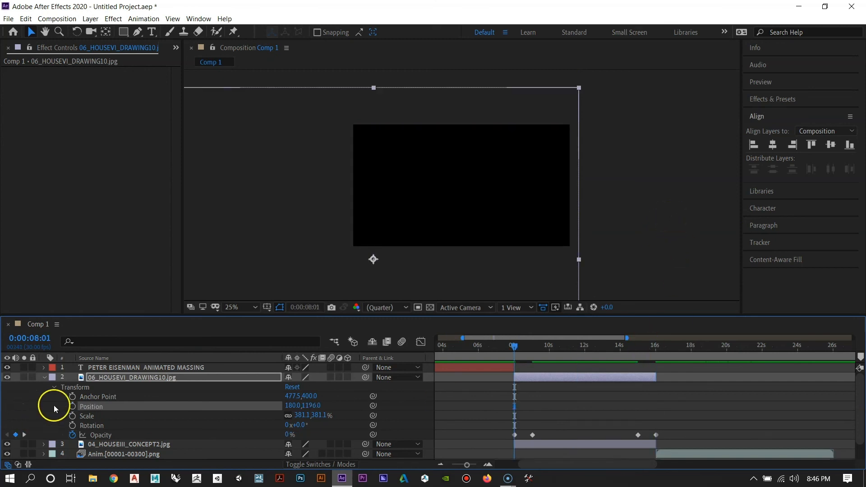
left_click(45, 377)
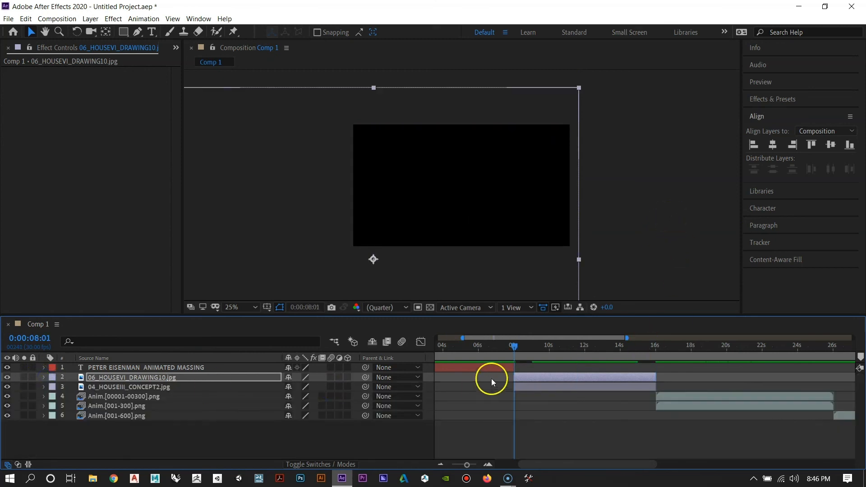
left_click_drag(514, 346, 646, 265)
left_click(648, 267)
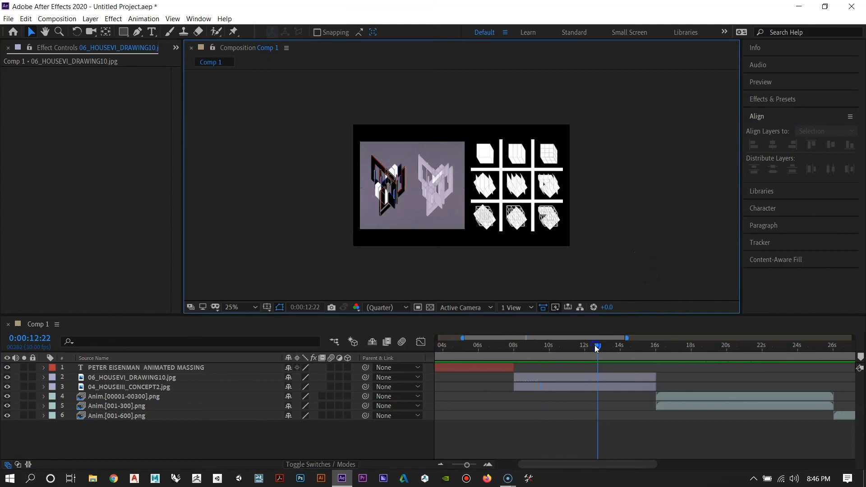
Examine the Transform properties of 06_HOUSEVI_DRAWING10.jpg and the Text and Transform properties of the title layer, collapsing both layers again
mouse_move(595, 346)
left_mouse_down()
mouse_move(508, 351)
mouse_move(653, 348)
mouse_move(611, 351)
left_mouse_up()
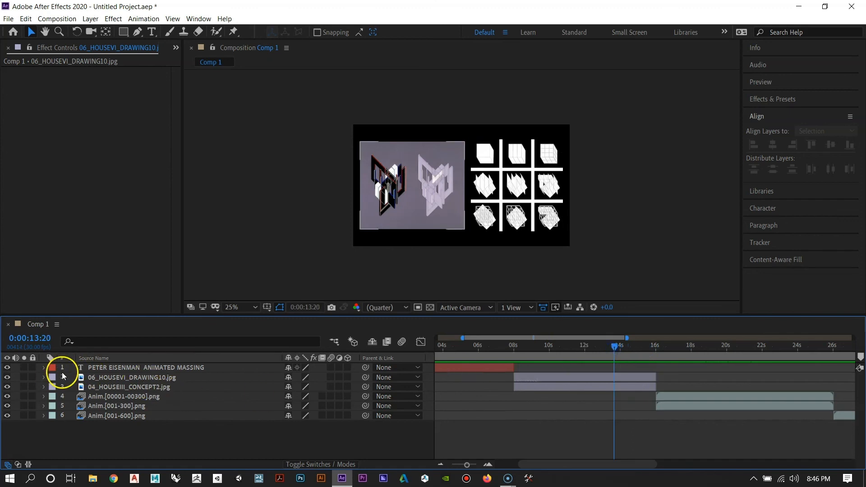
left_click(44, 378)
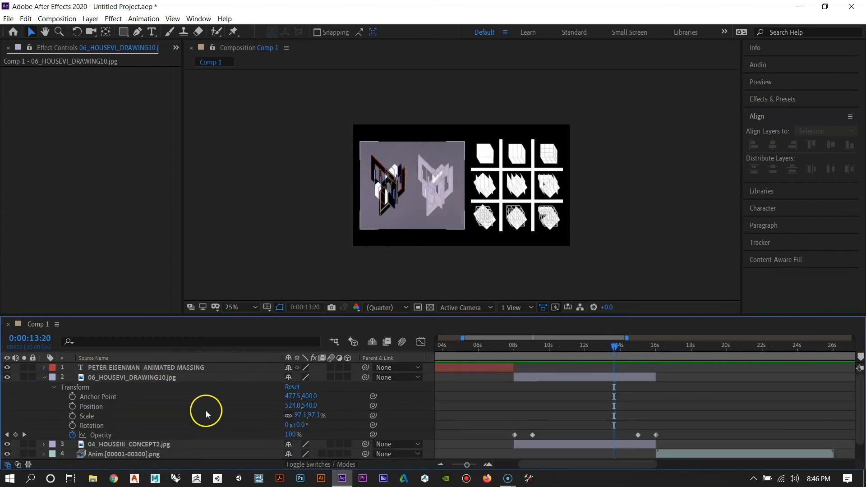
left_click(43, 378)
left_click(44, 368)
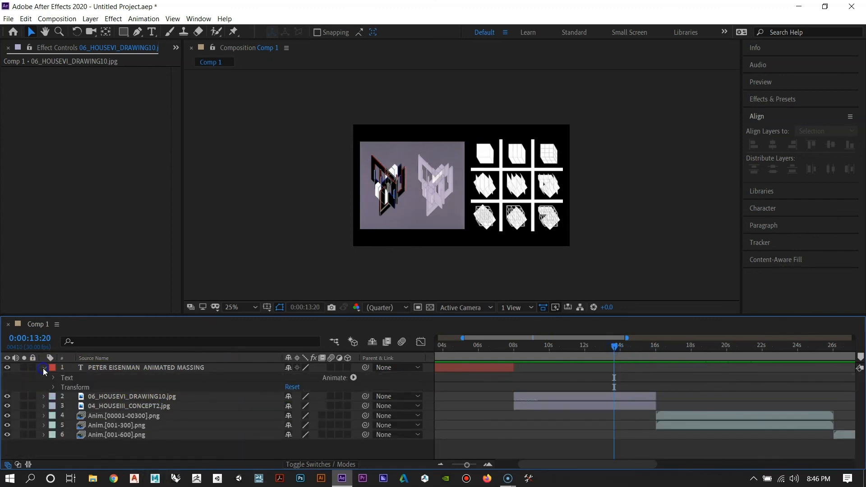
left_click(54, 378)
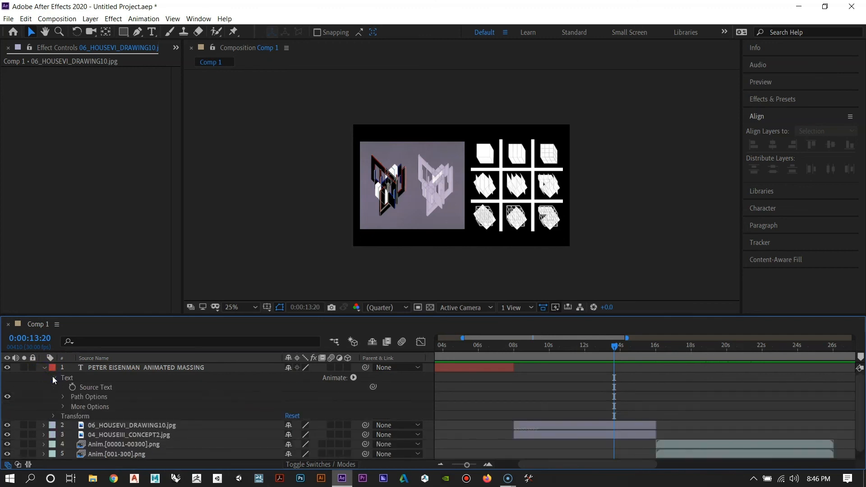
left_click(53, 416)
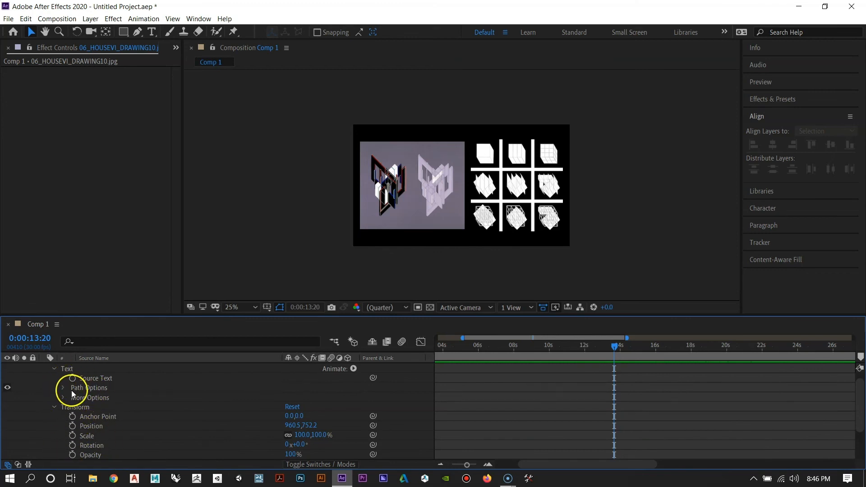
scroll(71, 391, "down", 2)
scroll(72, 397, "up", 3)
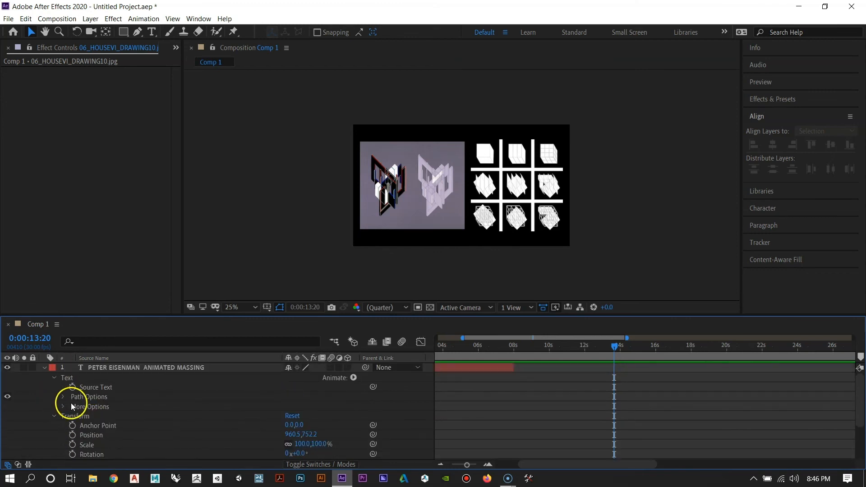
left_click(44, 367)
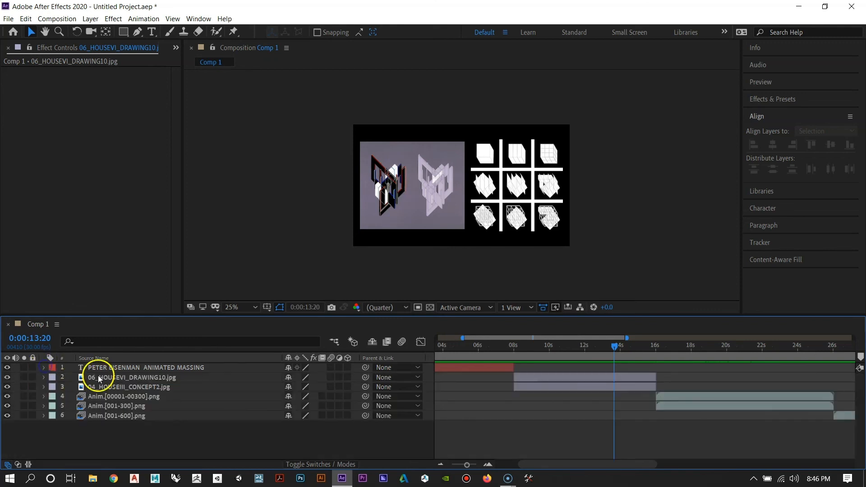
left_click(71, 422)
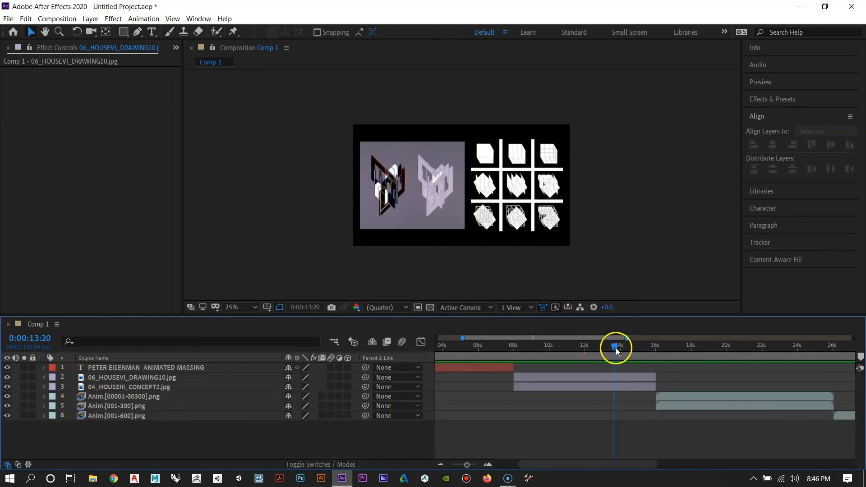
Move to 0:00:11:07 and review the Transform properties of 04_HOUSEIII_CONCEPT2.jpg, leaving the layer collapsed
left_click_drag(615, 347, 571, 355)
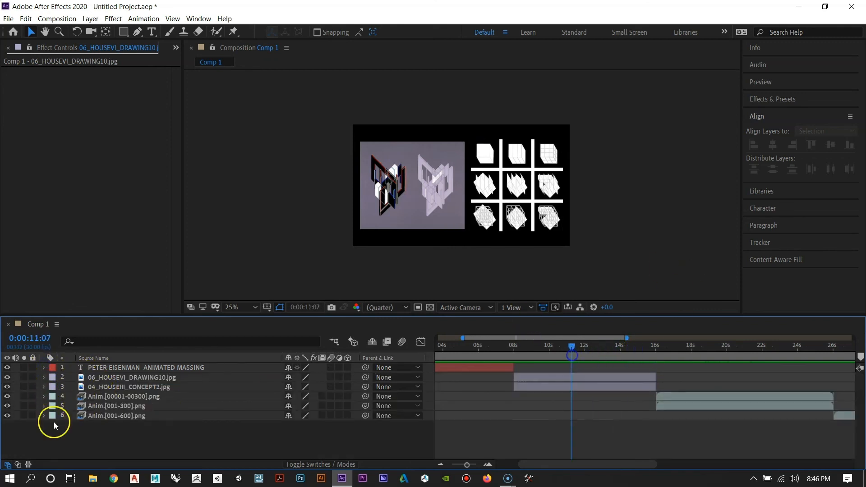
left_click(38, 386)
left_click(44, 387)
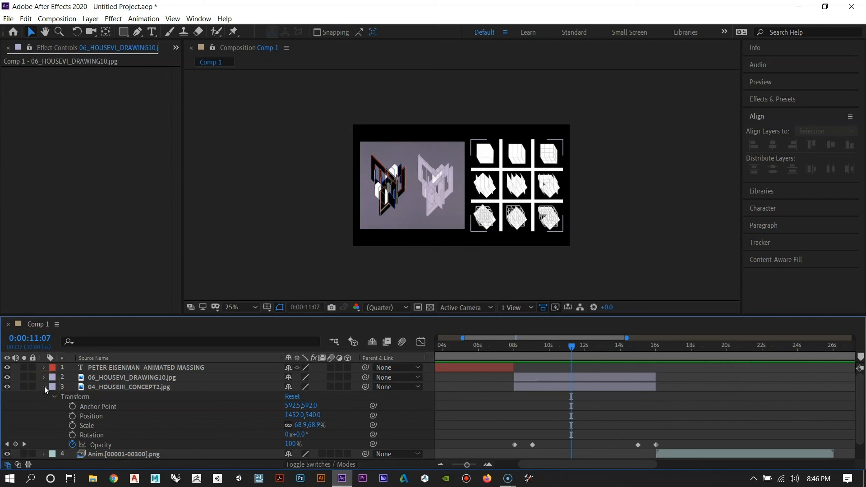
left_click(44, 387)
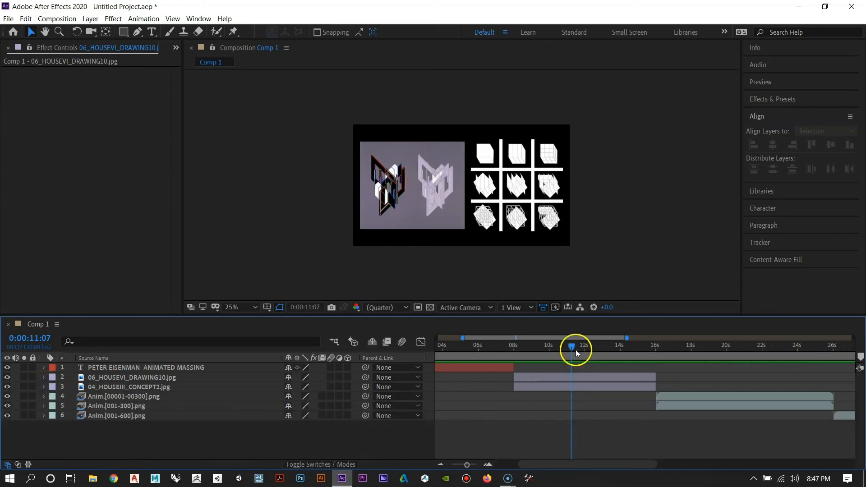
Show the full one-minute timeline and scrub through the composition to 0:00:44:28 to review all segments
left_click_drag(575, 350, 546, 350)
left_click_drag(461, 338, 437, 338)
left_click_drag(628, 339, 860, 336)
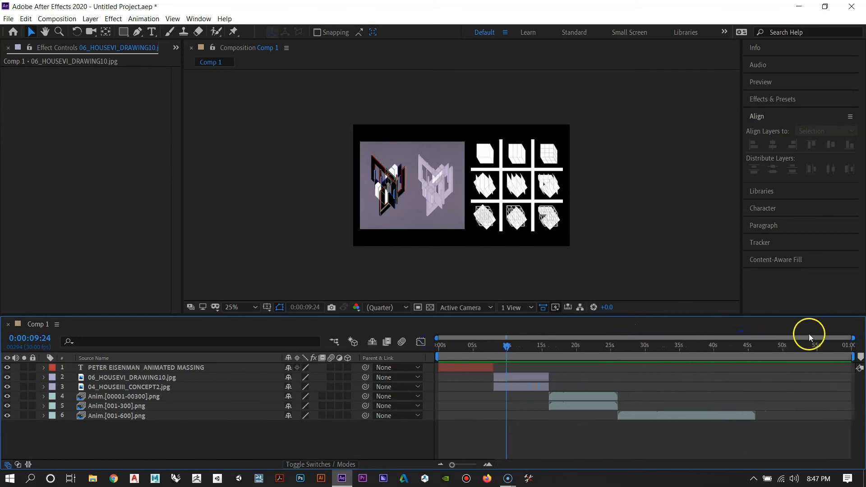
left_click_drag(507, 347, 751, 353)
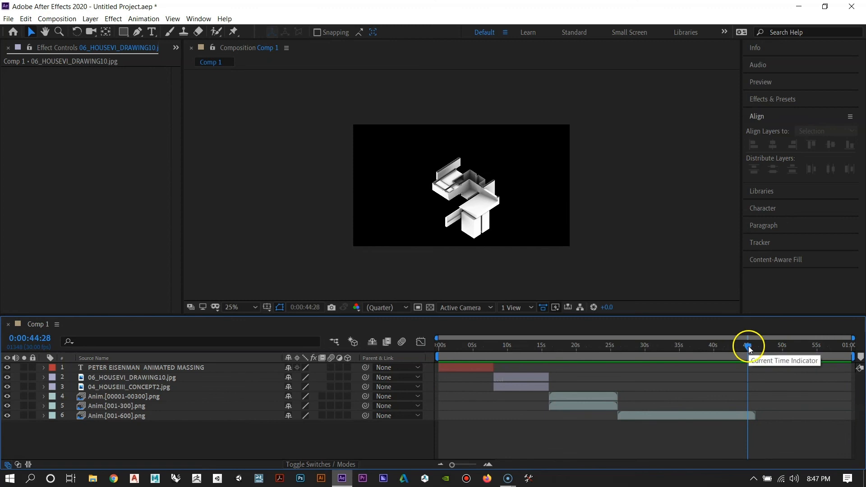
Move to the end of the last layer at 0:00:46:00 and set the composition's duration to 0:00:47:00
left_click_drag(747, 346, 763, 382)
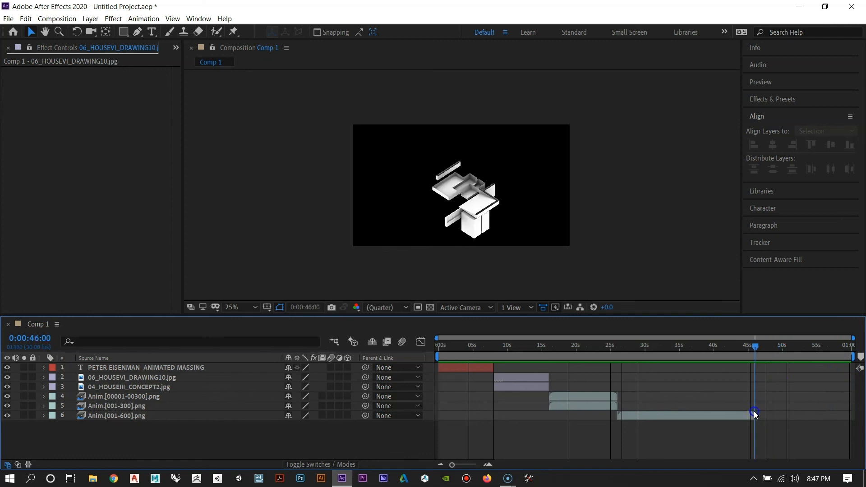
left_click_drag(752, 413, 754, 414)
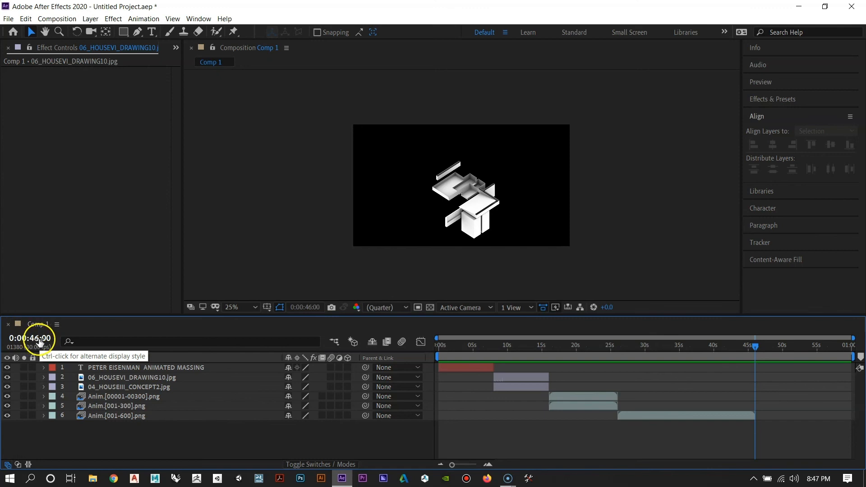
left_click(66, 22)
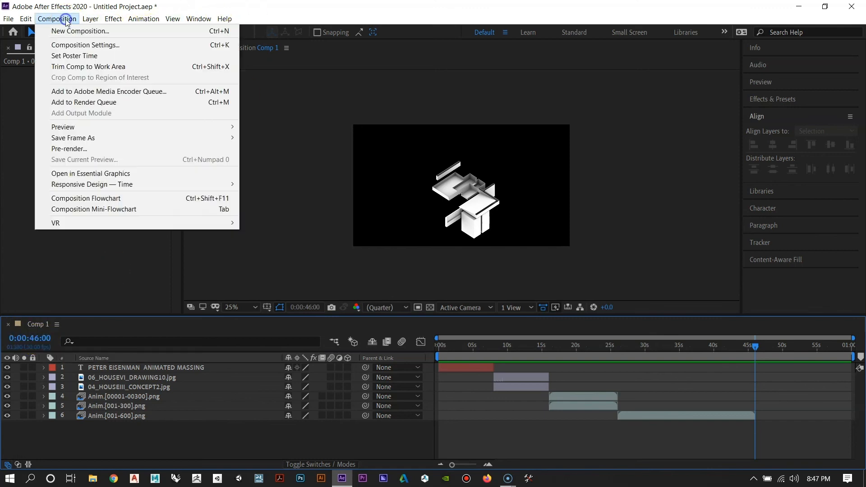
left_click(70, 45)
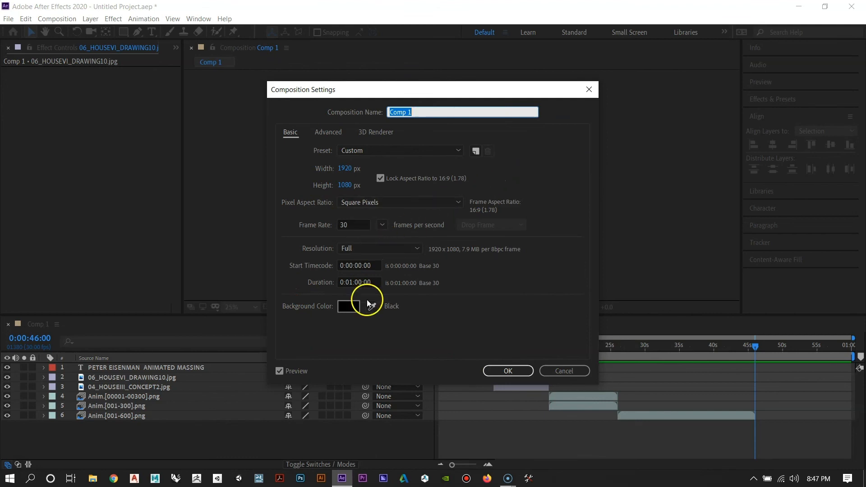
left_click(353, 282)
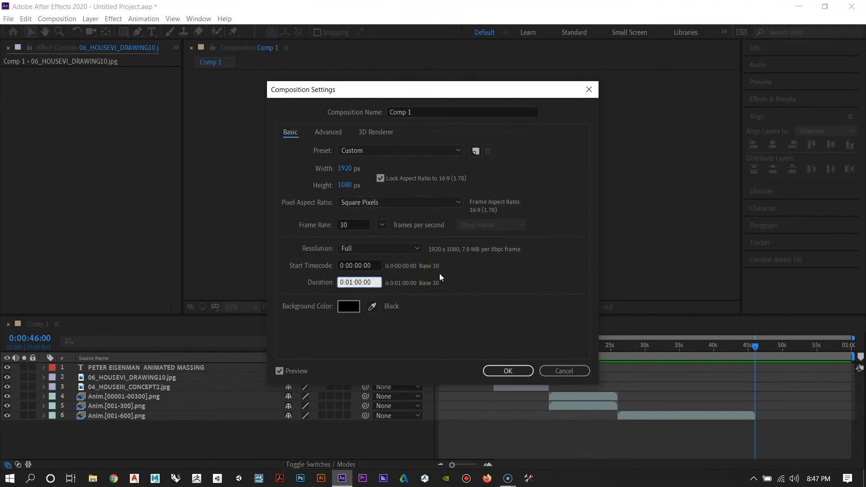
key("BackSpace")
type("0")
key("BackSpace")
key("BackSpace")
key("BackSpace")
type("47:")
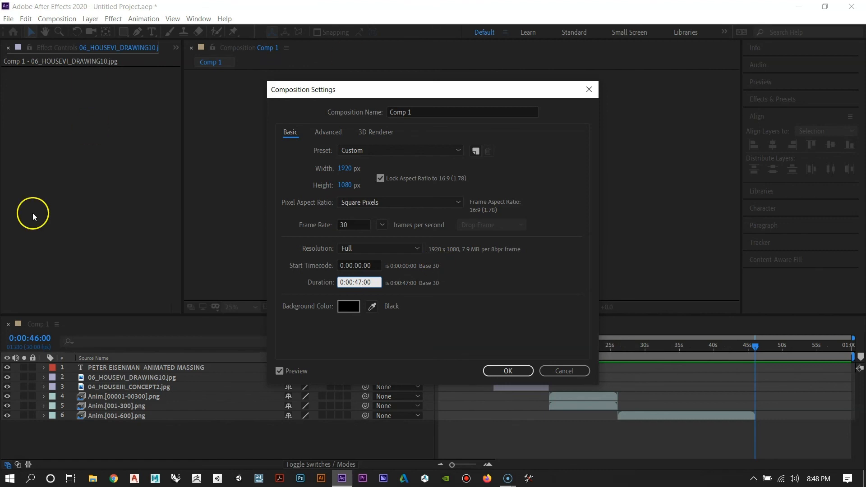
left_click(508, 371)
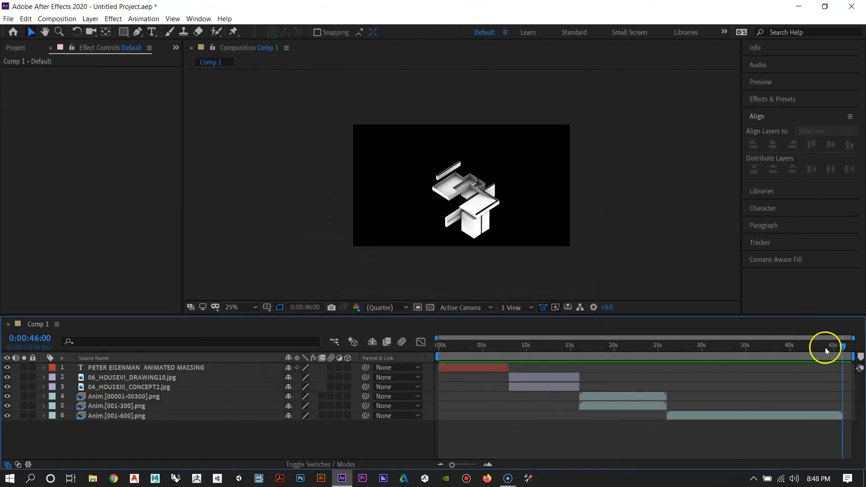
Return to the start of the composition and scrub through to 0:00:21:00, within the paired animation segment
left_click_drag(843, 345, 429, 346)
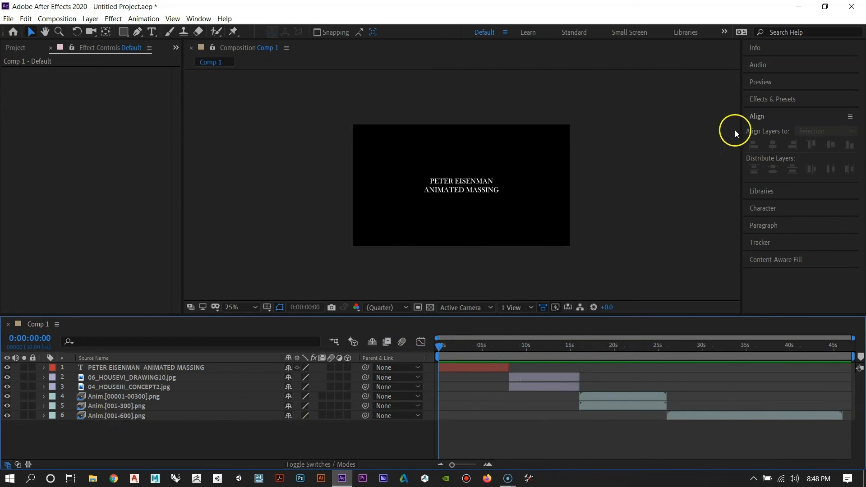
left_click(17, 462)
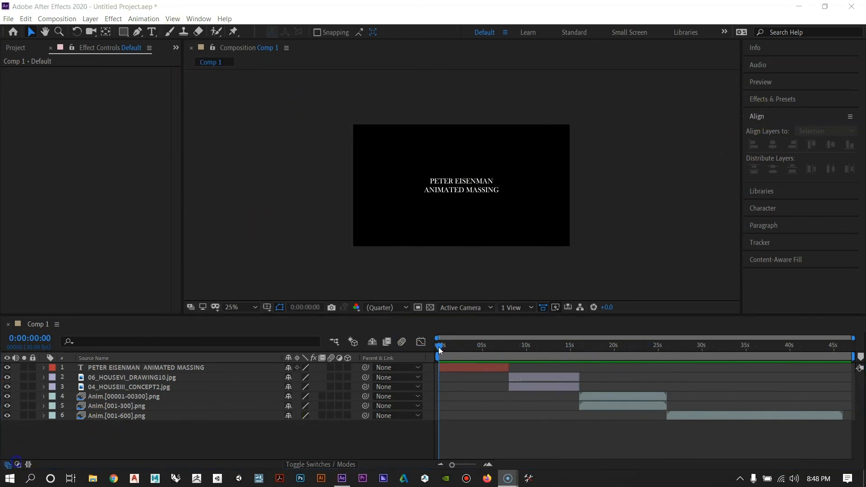
left_click_drag(441, 345, 624, 397)
left_click(614, 397)
right_click(613, 394)
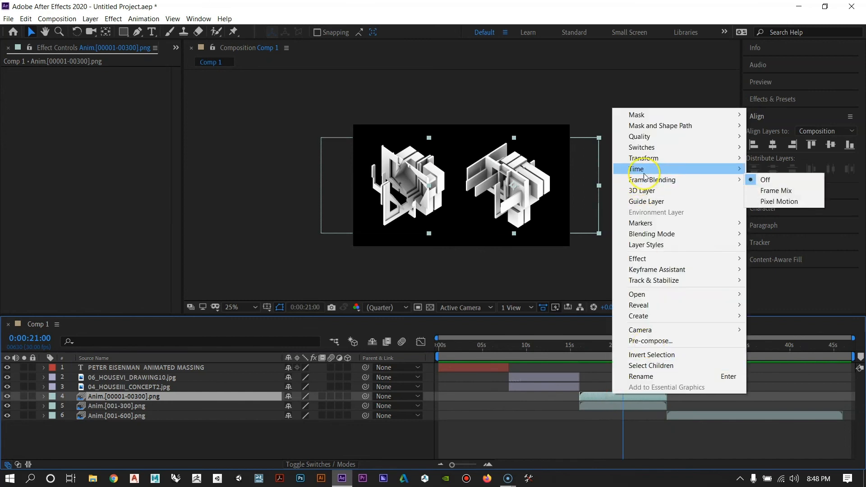
mouse_move(647, 171)
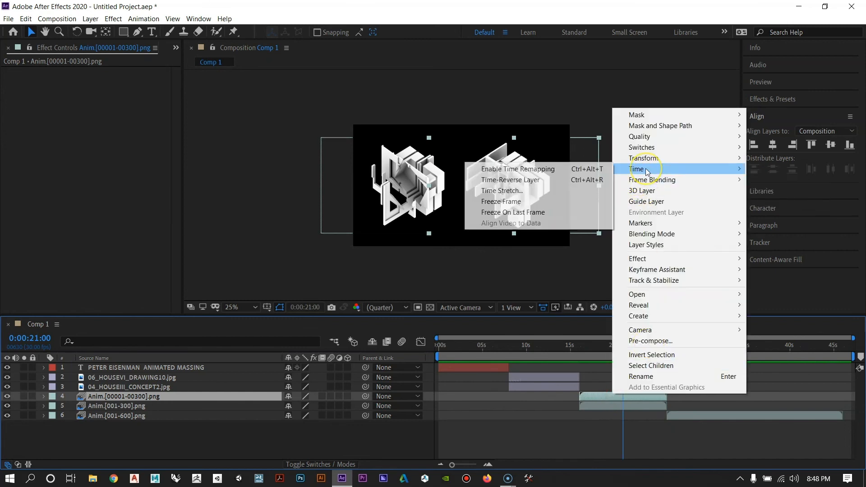
left_click(522, 191)
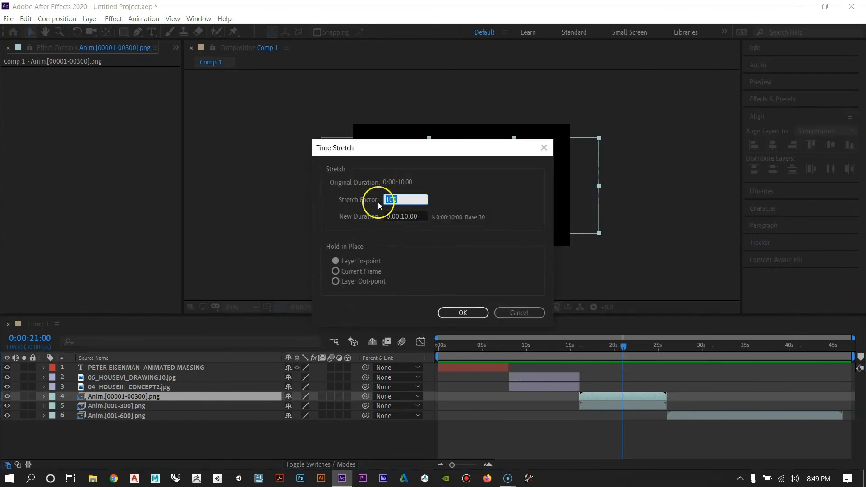
left_click(403, 217)
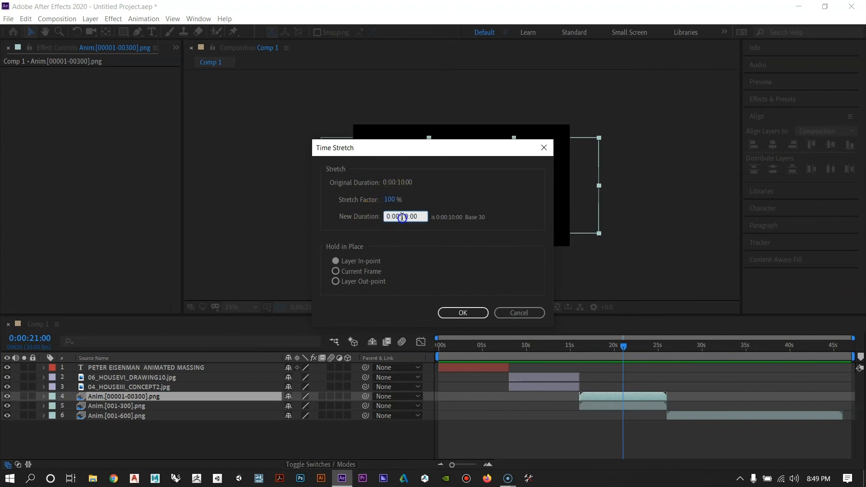
left_click(403, 217)
double_click(403, 217)
type("05")
key("BackSpace")
key("BackSpace")
type("20")
left_click(389, 200)
left_click_drag(399, 152, 668, 142)
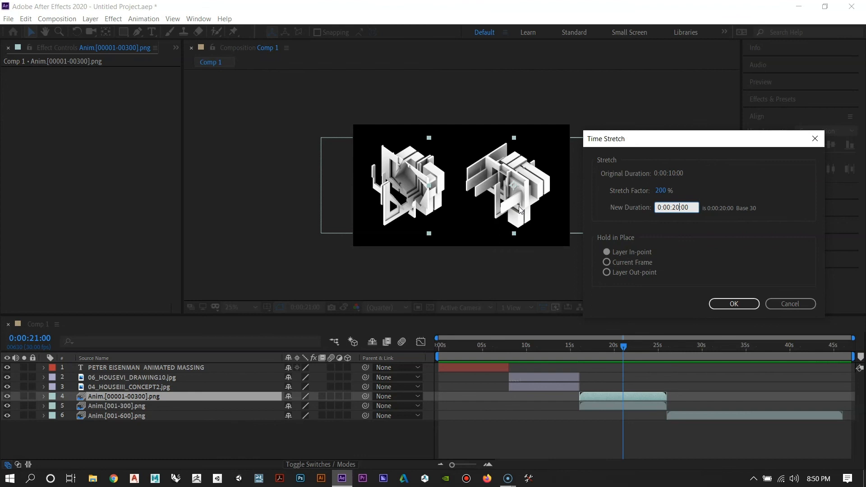
key("BackSpace")
key("BackSpace")
type("05")
left_click(734, 303)
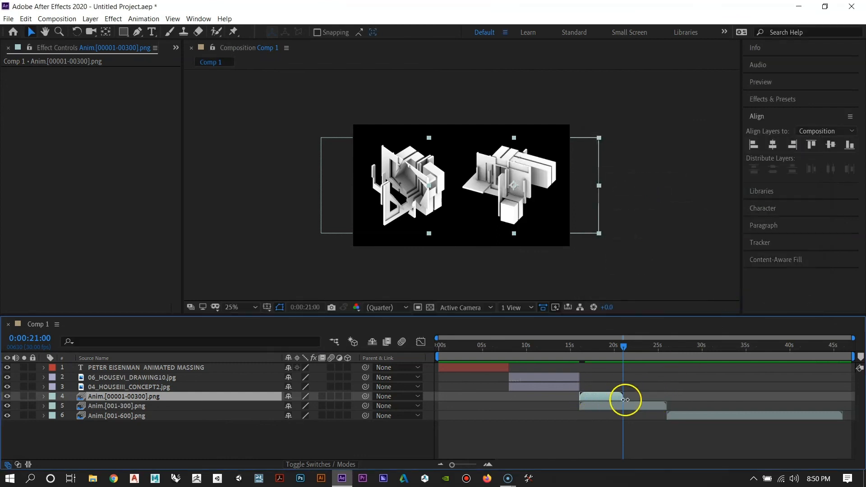
left_click_drag(623, 347, 603, 382)
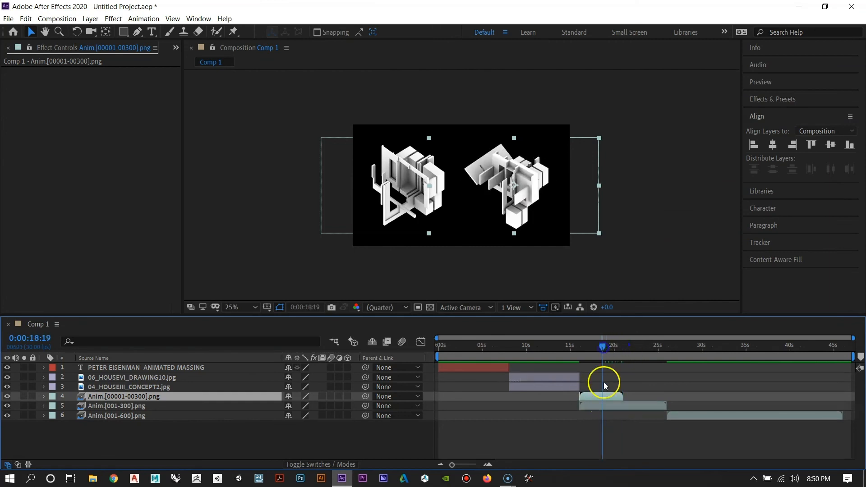
mouse_move(601, 349)
left_mouse_down()
mouse_move(580, 351)
mouse_move(604, 349)
left_mouse_up()
key("ctrl+z")
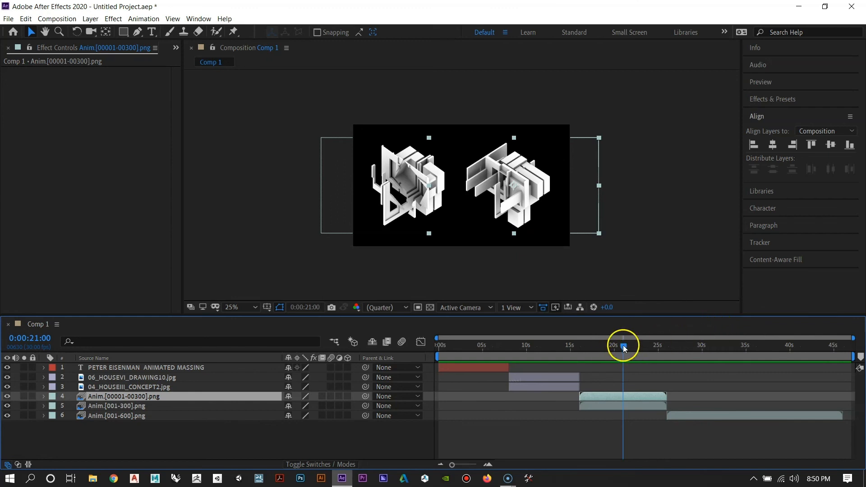
At 0:00:11:24, view the composition at 50% and duplicate the 06_HOUSEVI_DRAWING10.jpg layer, selecting the upper copy
left_click_drag(624, 348, 618, 348)
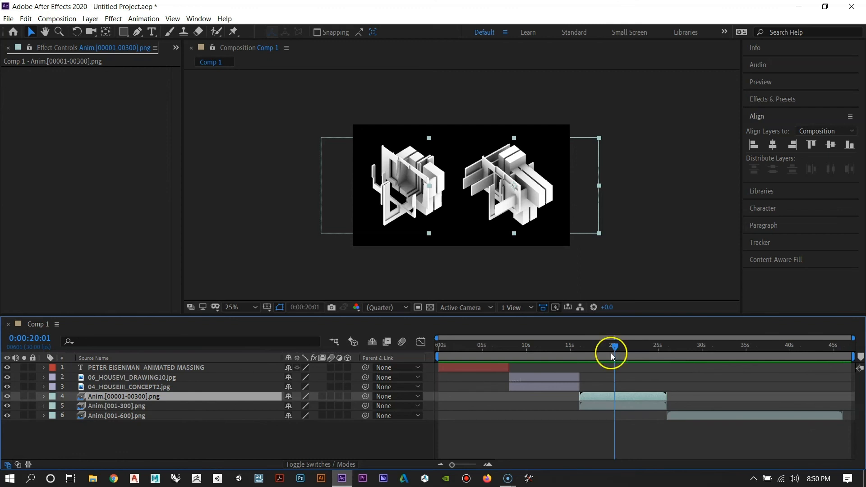
left_click_drag(616, 345, 543, 354)
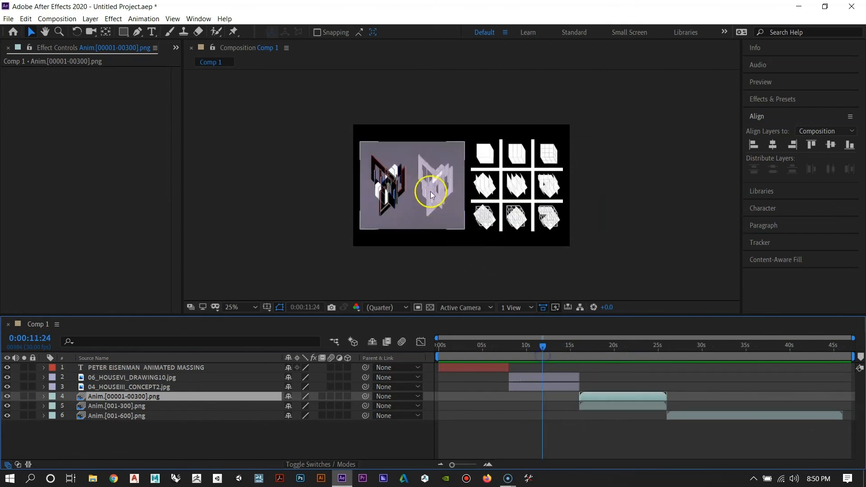
scroll(431, 194, "up", 2)
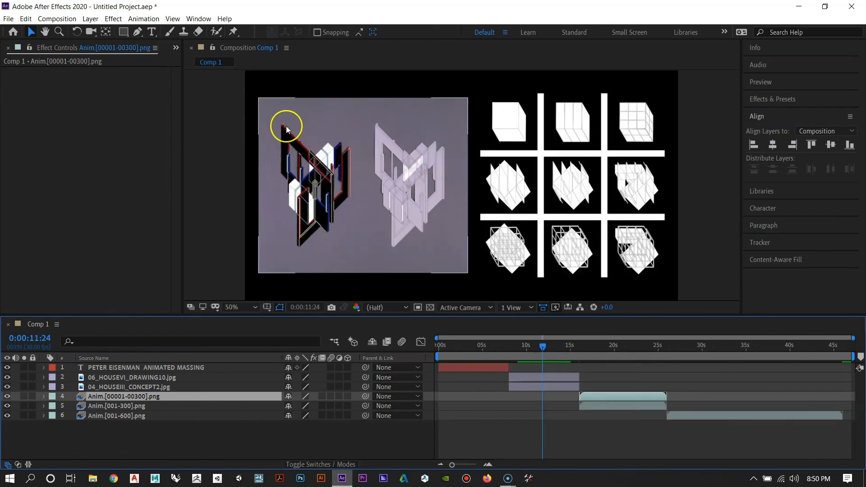
left_click(527, 378)
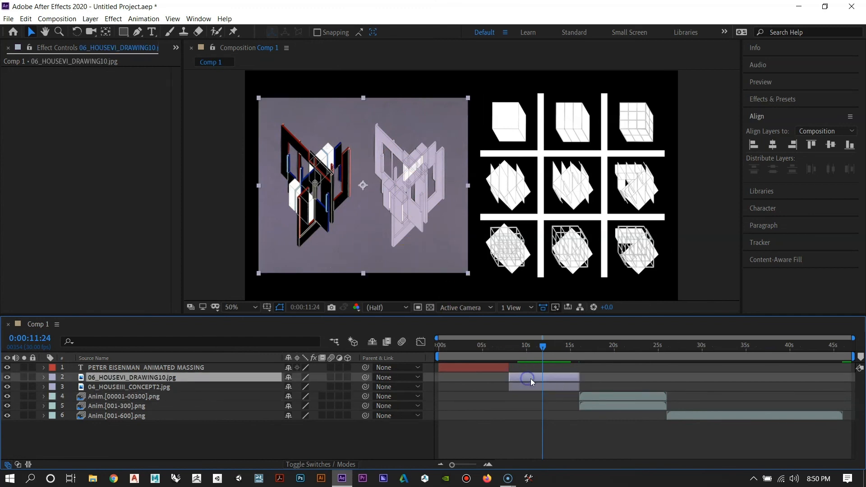
key("ctrl+d")
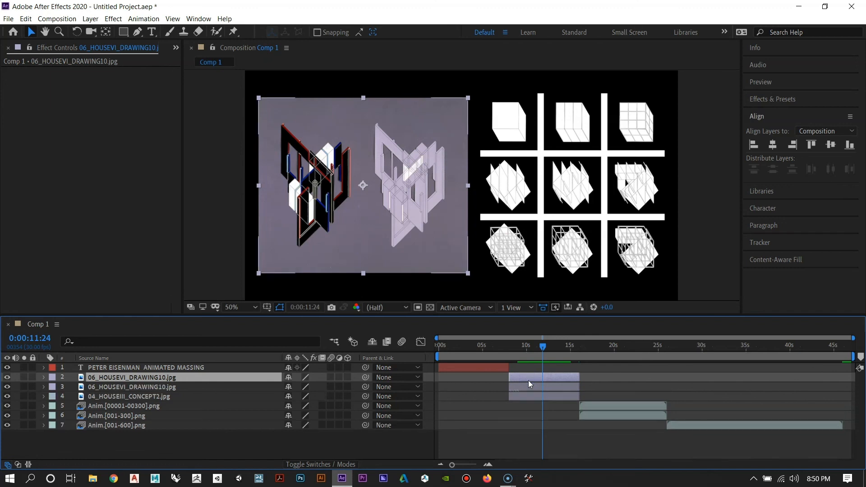
left_click(513, 380)
left_click(173, 378)
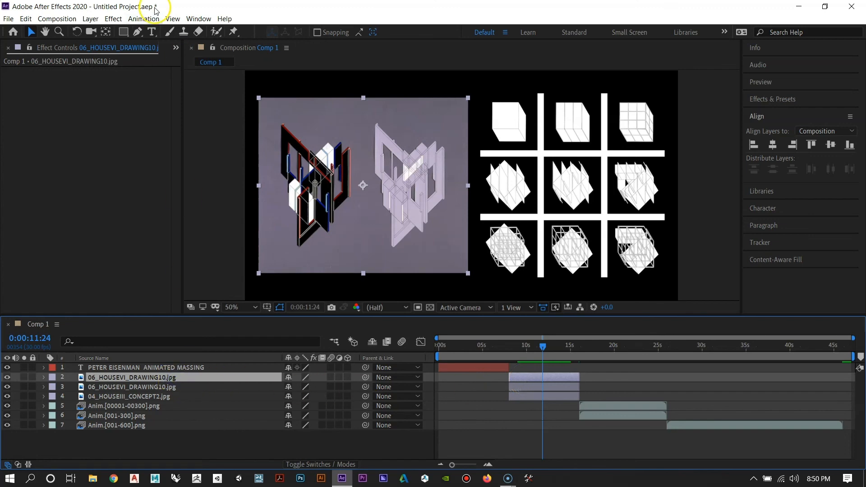
Set the blending mode of the upper 06_HOUSEVI_DRAWING10.jpg copy to Multiply
left_click(90, 18)
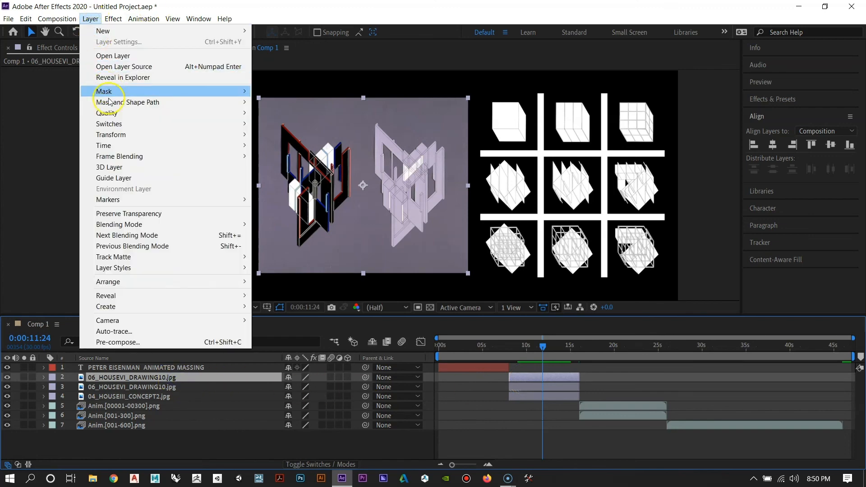
left_click(134, 224)
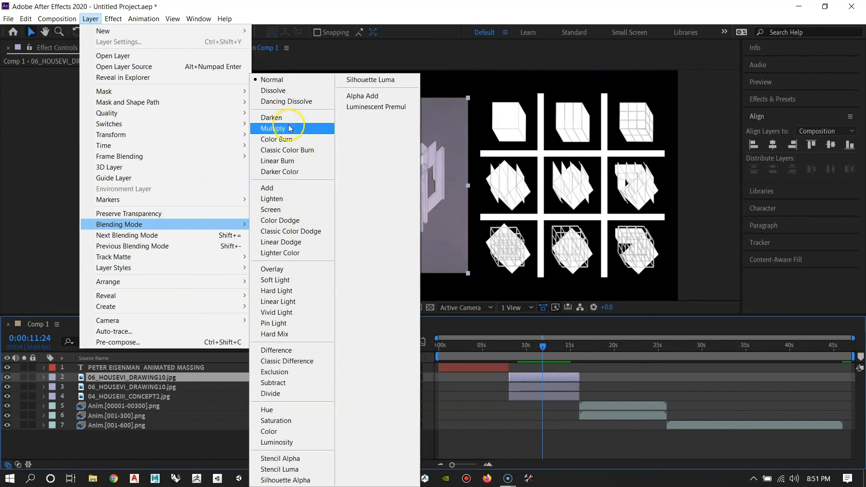
left_click(277, 130)
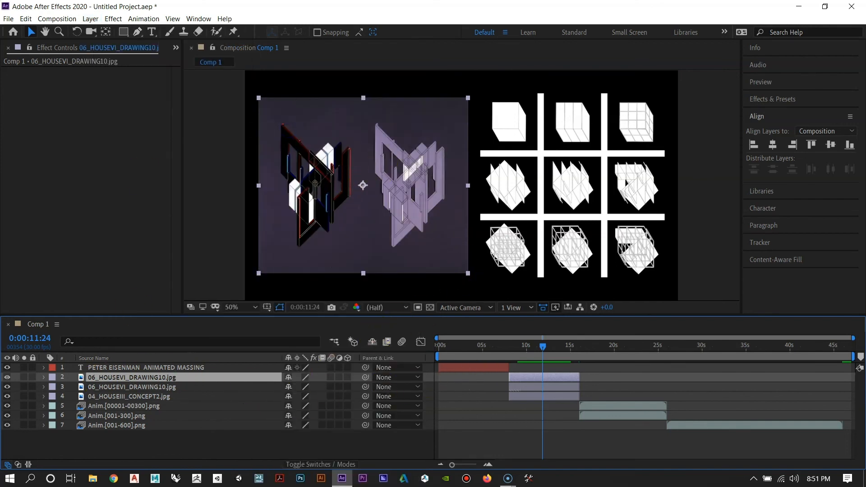
Expand the upper copy's Transform properties and add the Modes column to the timeline
left_click(113, 19)
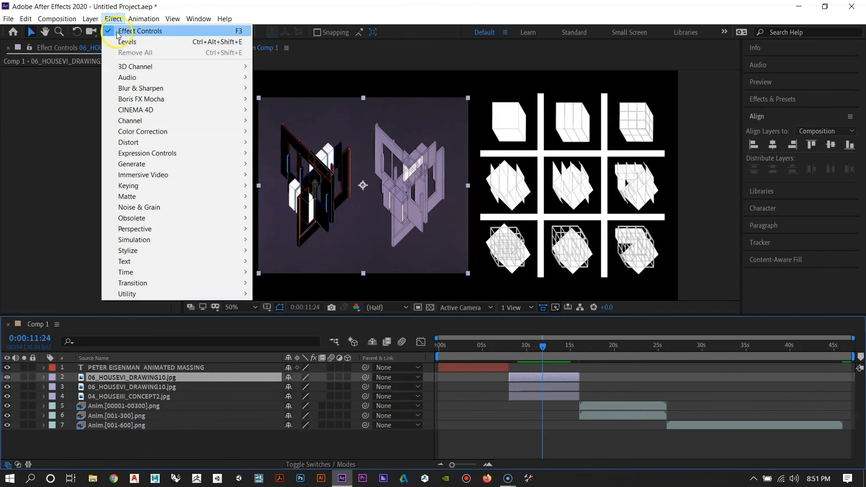
left_click(44, 377)
left_click(49, 387)
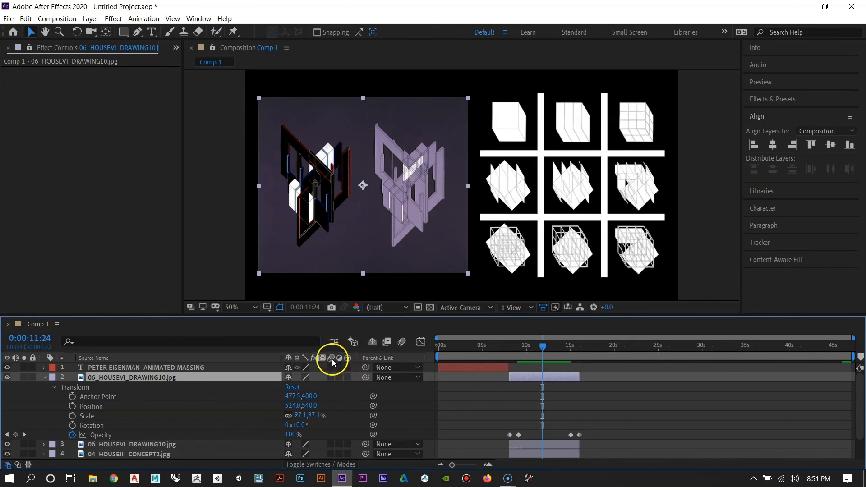
right_click(304, 358)
mouse_move(454, 388)
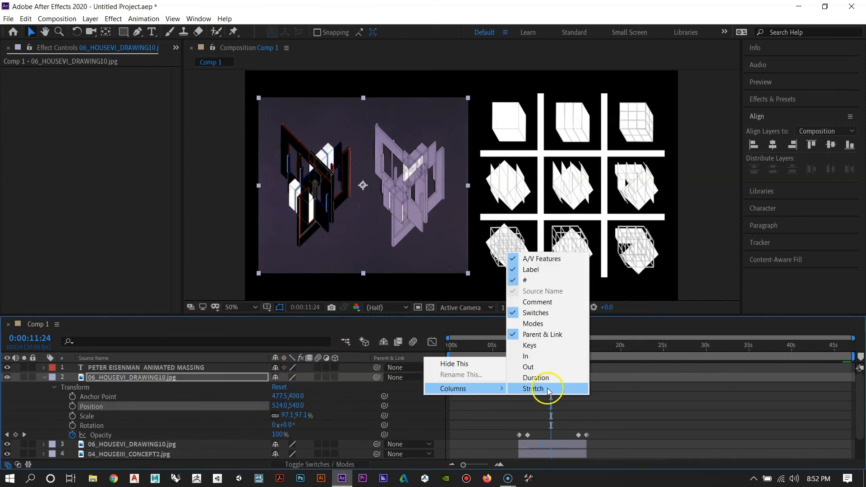
left_click(542, 323)
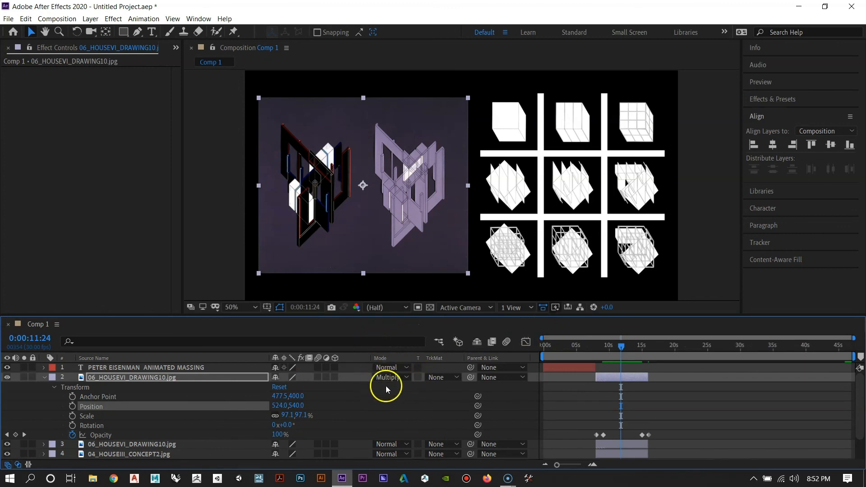
Dismiss the column options and collapse the properties of the upper 06_HOUSEVI_DRAWING10.jpg copy in the timeline
right_click(397, 359)
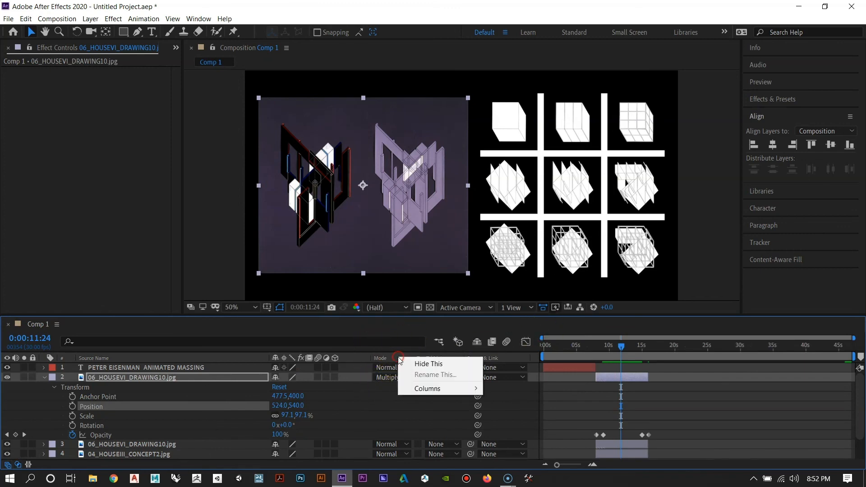
mouse_move(419, 389)
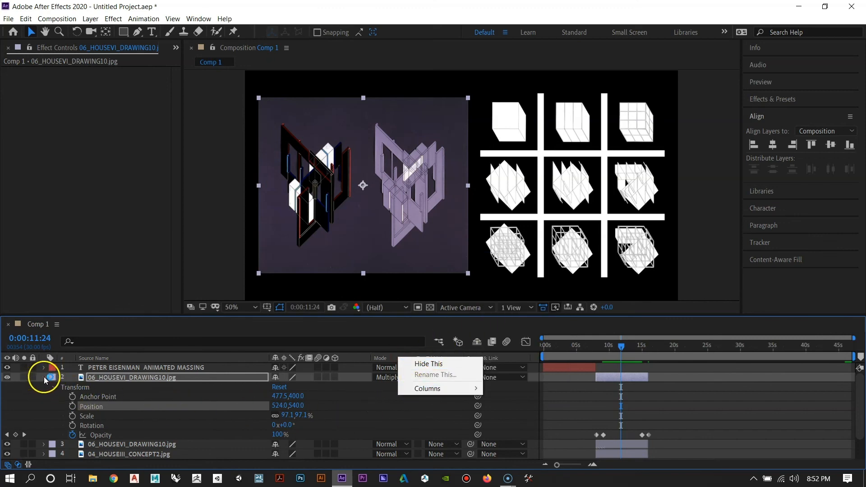
left_click(401, 426)
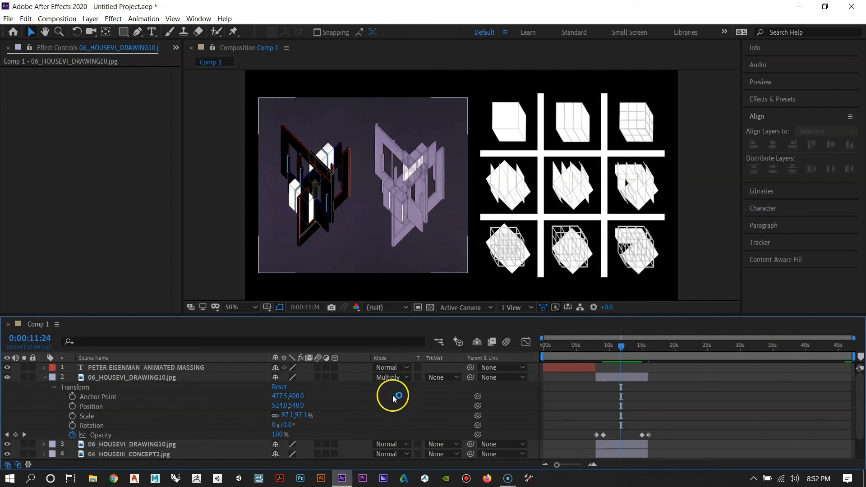
left_click(44, 377)
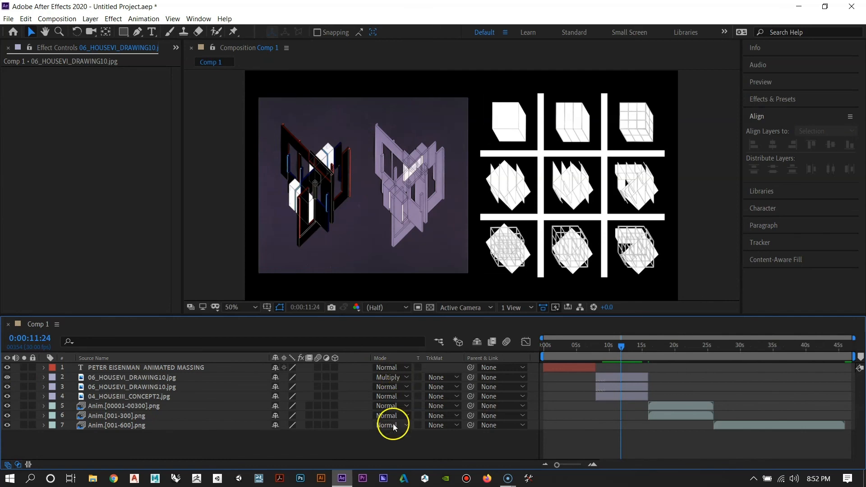
Try the Color Burn, Add, Lighten and Screen blending modes on the upper 06_HOUSEVI_DRAWING10.jpg copy
left_click(398, 379)
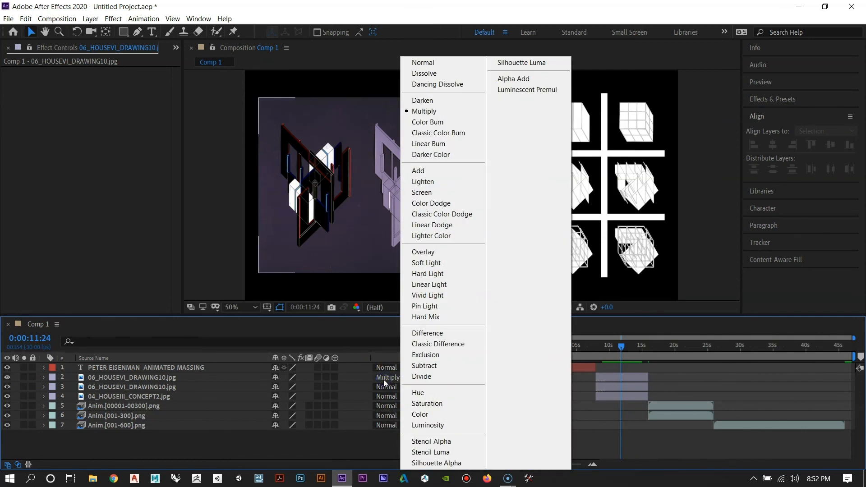
left_click(377, 388)
left_click(397, 378)
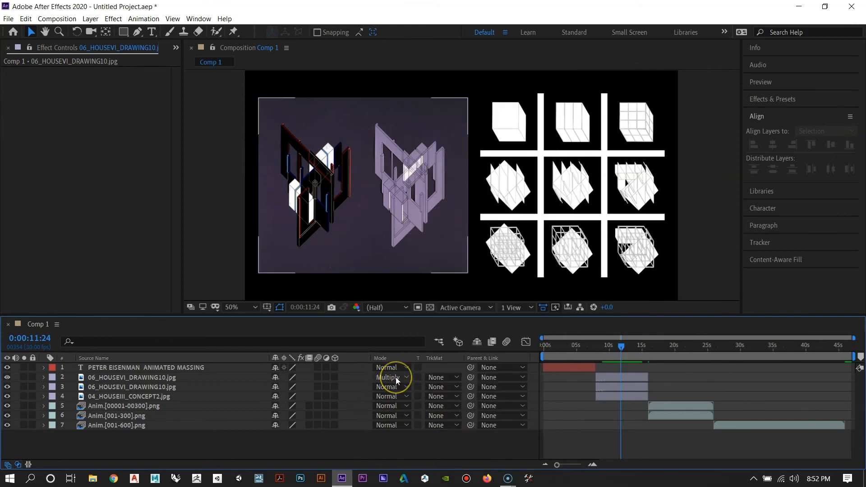
left_click(397, 378)
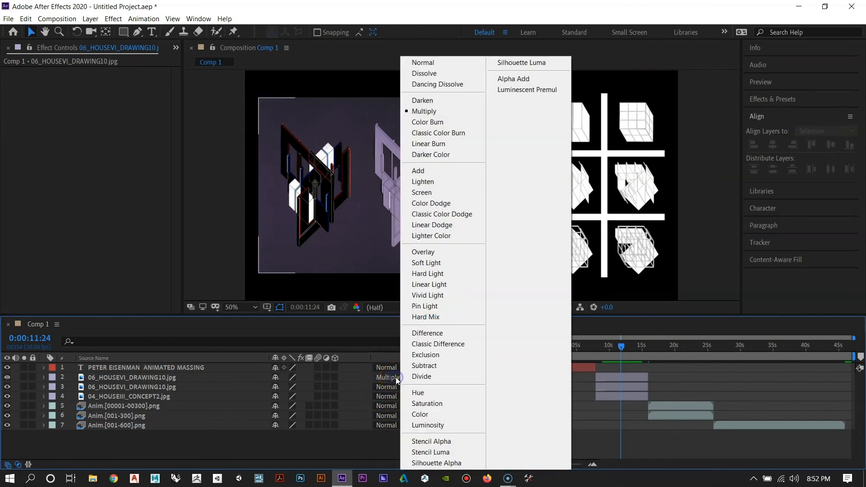
left_click(415, 122)
left_click(393, 377)
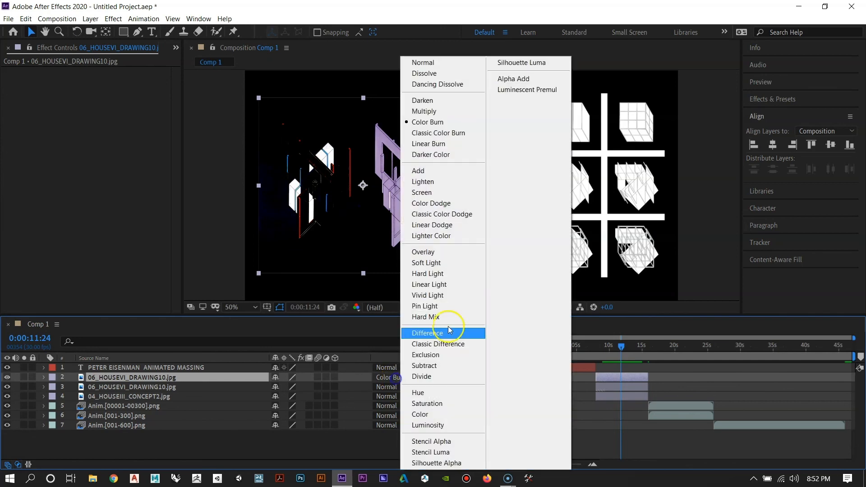
left_click(424, 171)
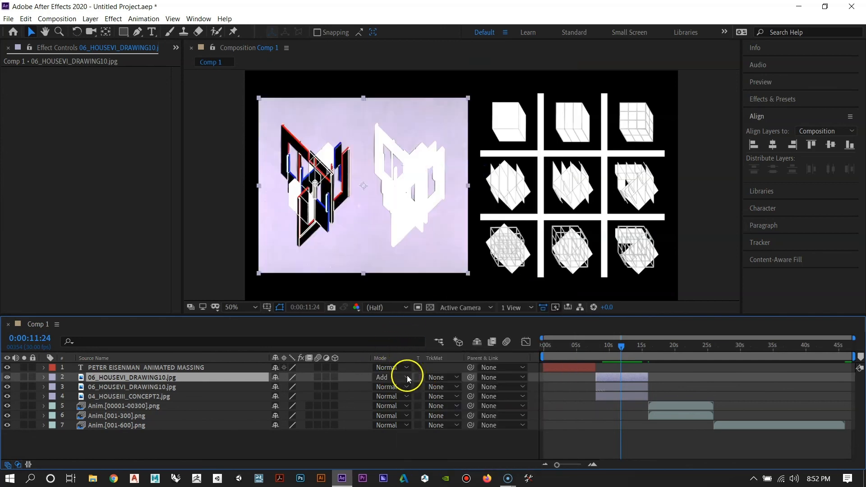
left_click(407, 378)
left_click(449, 181)
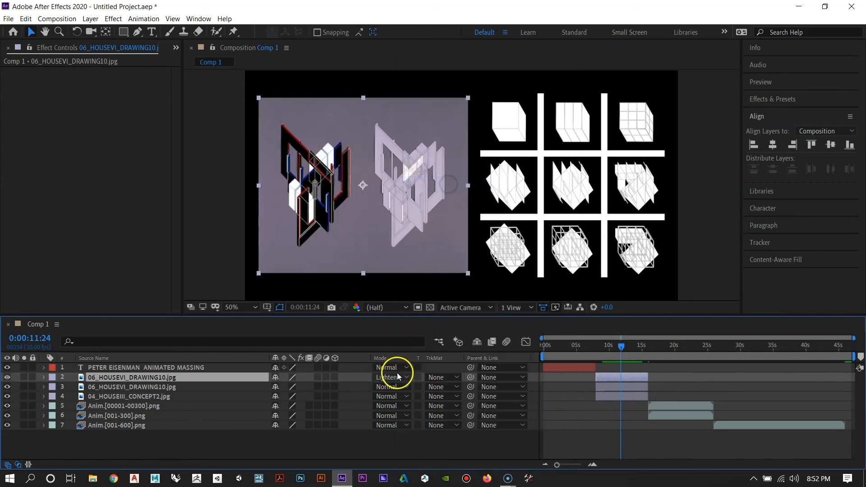
left_click(392, 378)
left_click(446, 192)
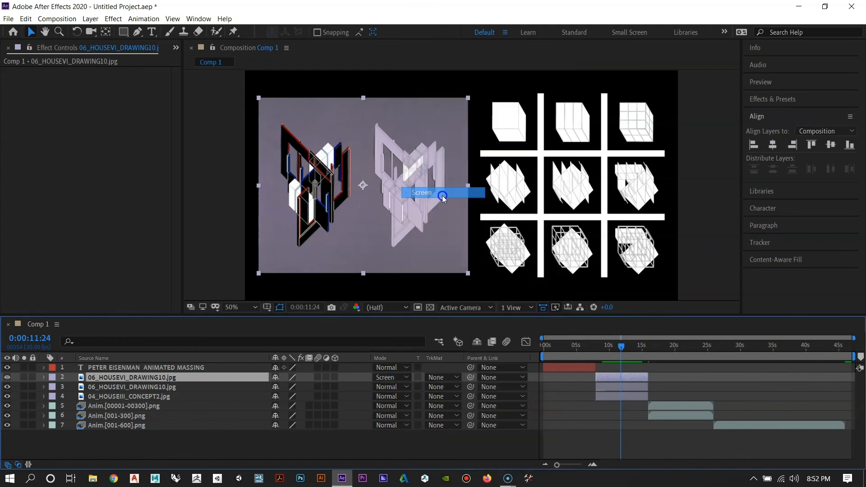
Set the blending mode of the upper 06_HOUSEVI_DRAWING10.jpg copy to Color Dodge
left_click(396, 377)
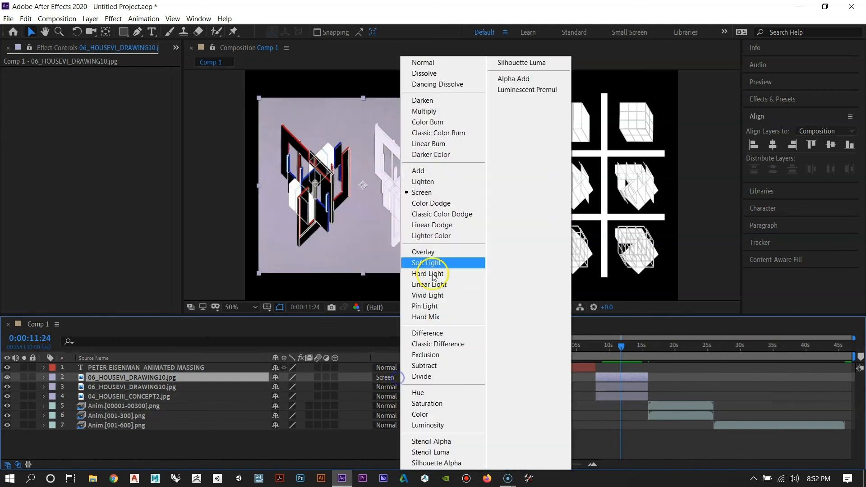
left_click(427, 204)
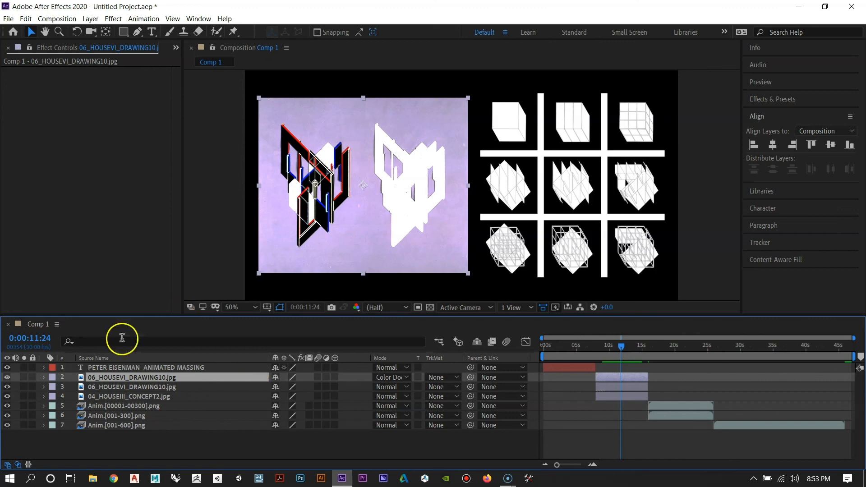
Scrub through the composition from the opening title to 0:00:40:26 and back to 0:00:20:13 to review the whole sequence
left_click(681, 406)
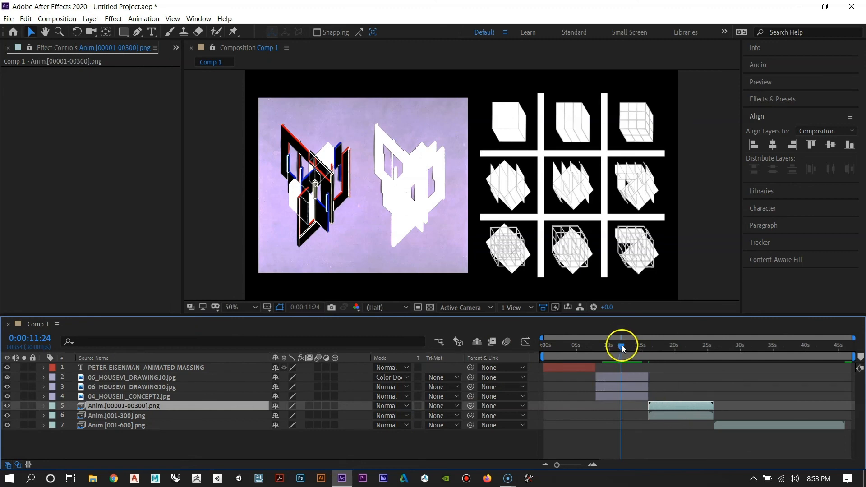
left_click_drag(622, 345, 685, 346)
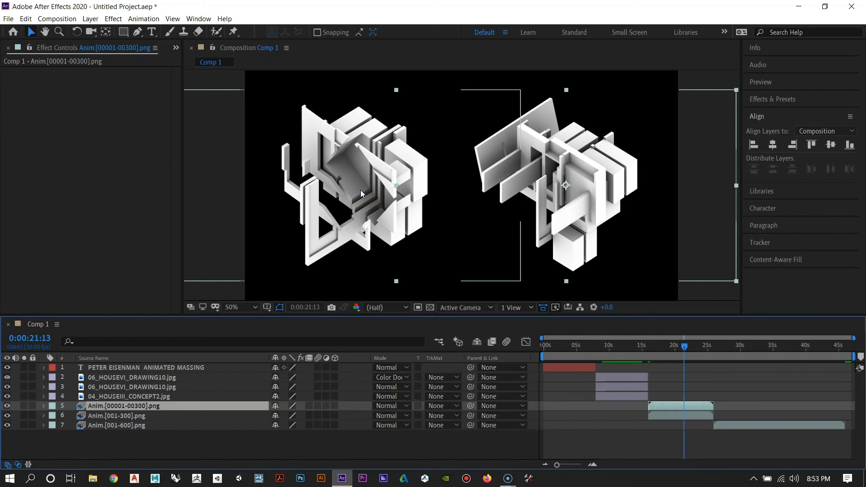
left_click(631, 338)
mouse_move(687, 348)
left_mouse_down()
mouse_move(654, 349)
mouse_move(672, 352)
left_mouse_up()
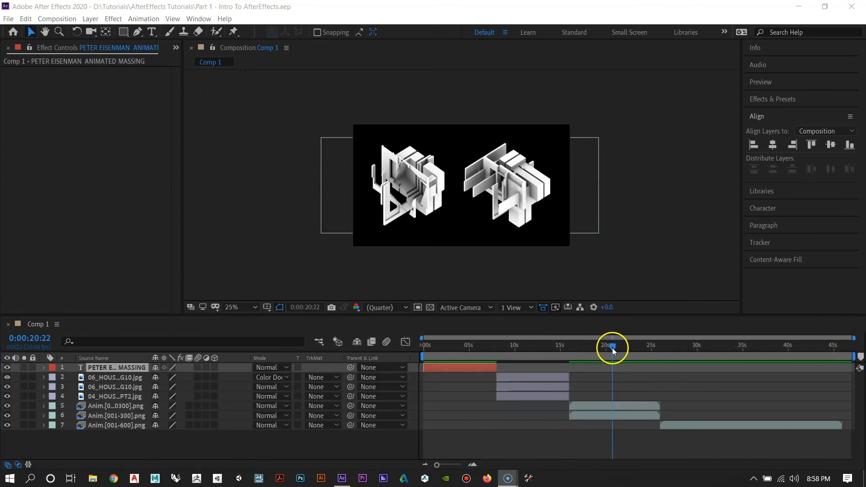
left_click_drag(613, 348, 408, 359)
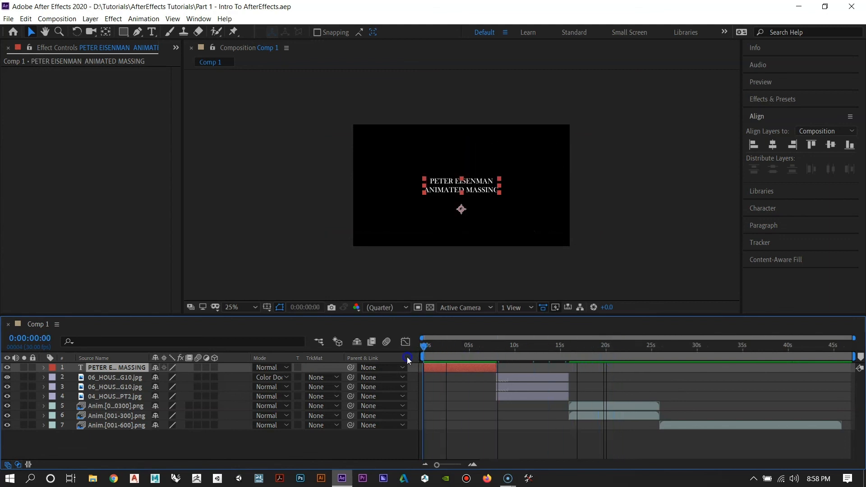
left_click_drag(515, 380, 797, 412)
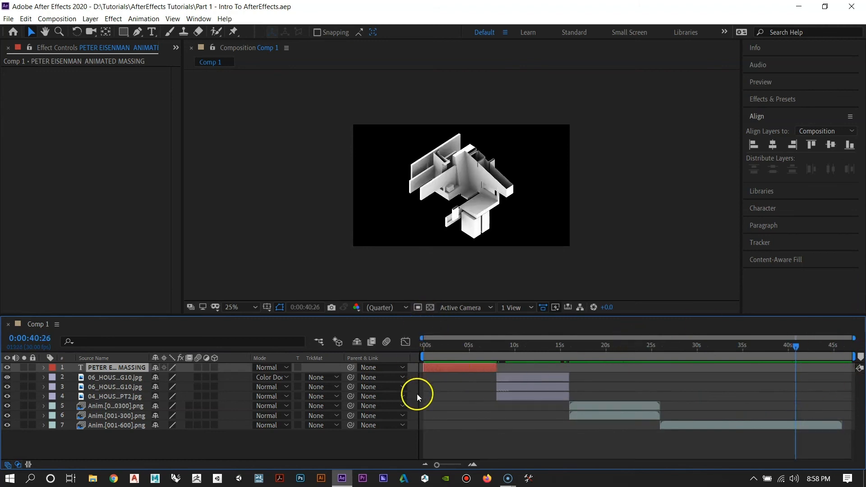
left_click_drag(799, 349, 611, 356)
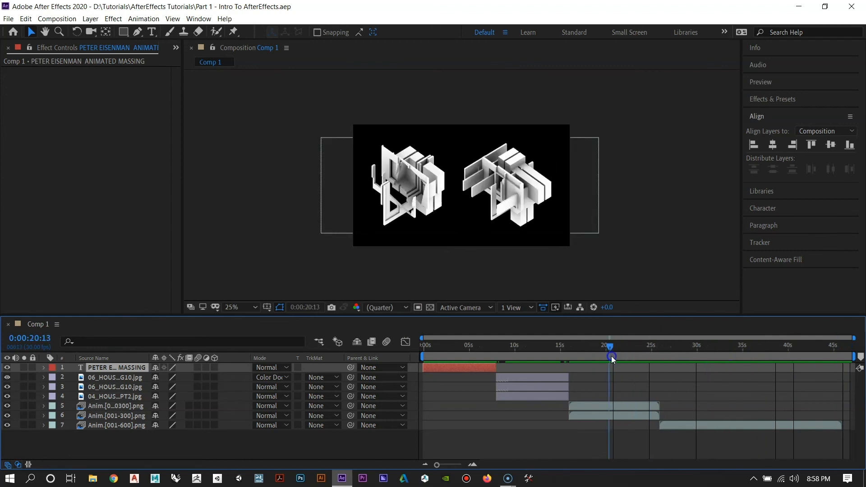
Close the effect controls, select Comp 1 among the project items and add it to the Adobe Media Encoder queue
left_click(8, 47)
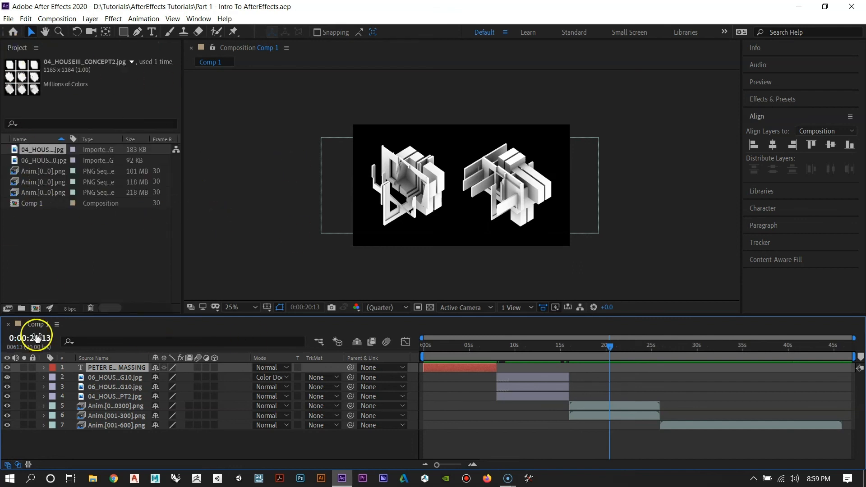
left_click(75, 256)
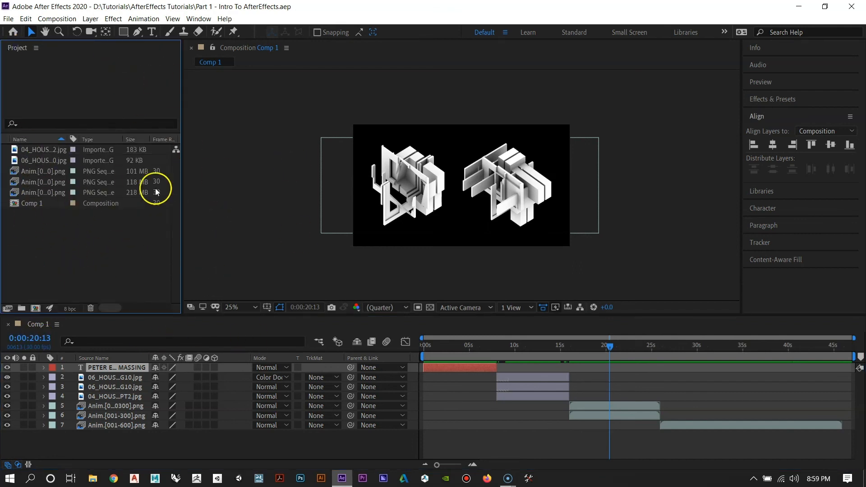
left_click(28, 204)
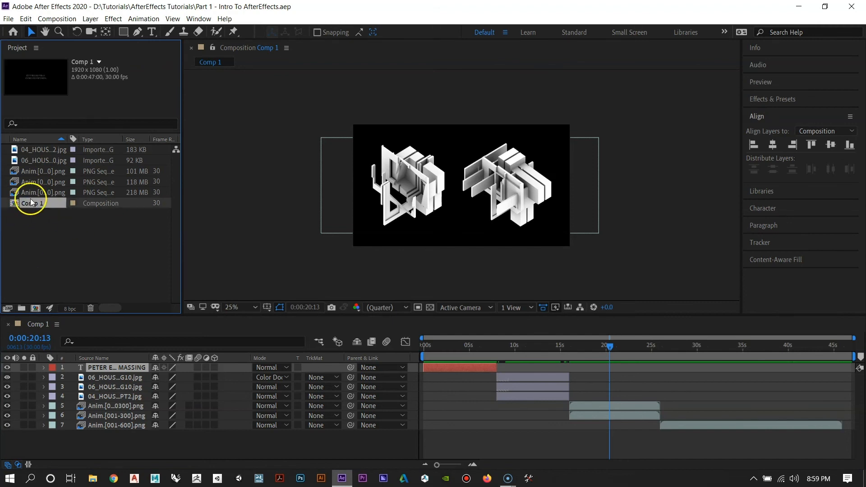
double_click(36, 201)
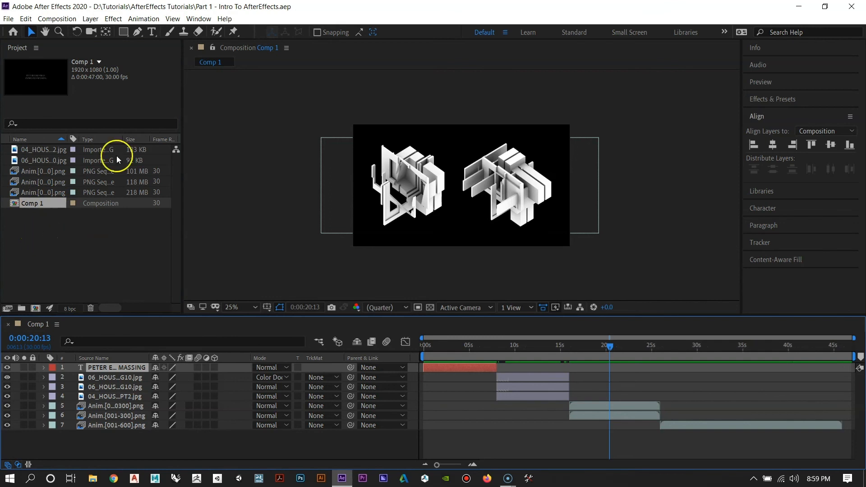
left_click(58, 20)
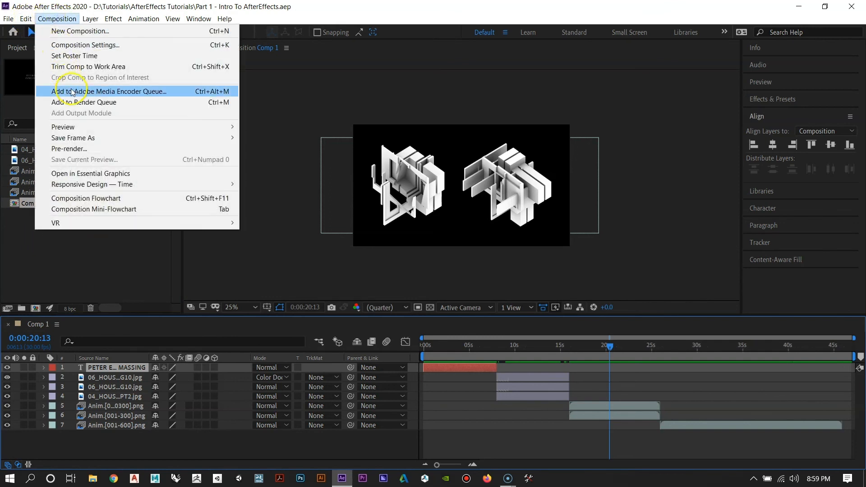
left_click(116, 95)
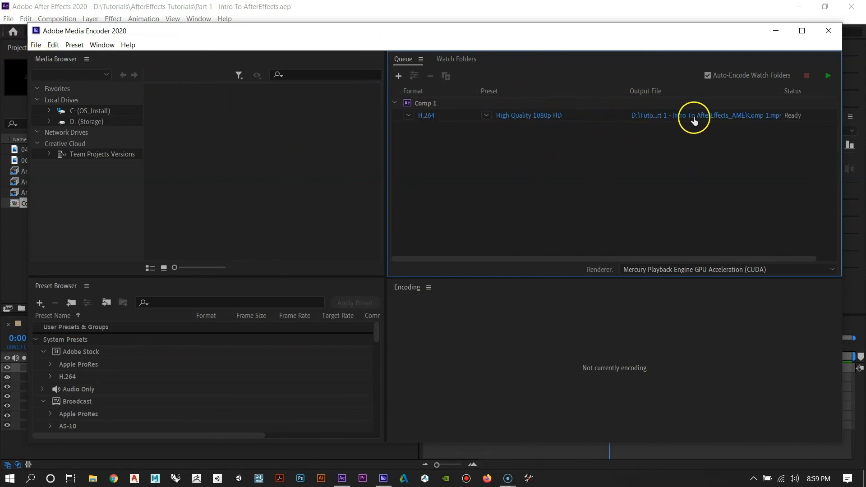
Set the queued Comp 1 export to save on the Desktop as the MP4 file Comp 1
left_click(716, 116)
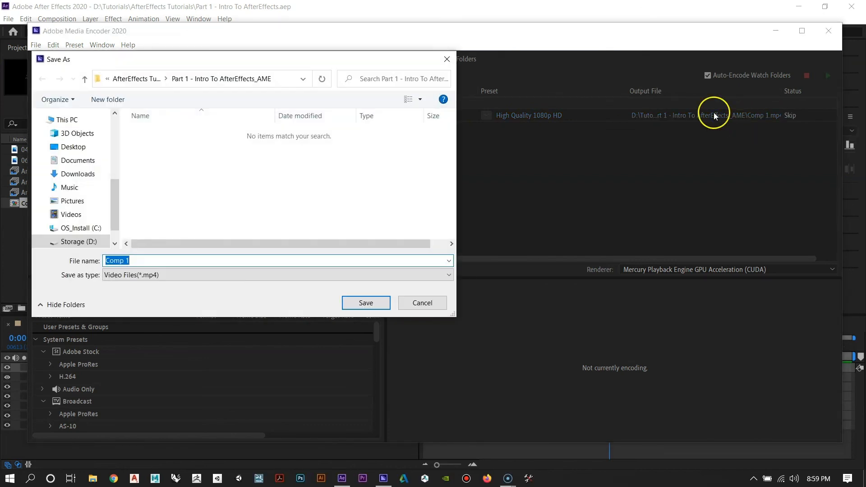
left_click(74, 146)
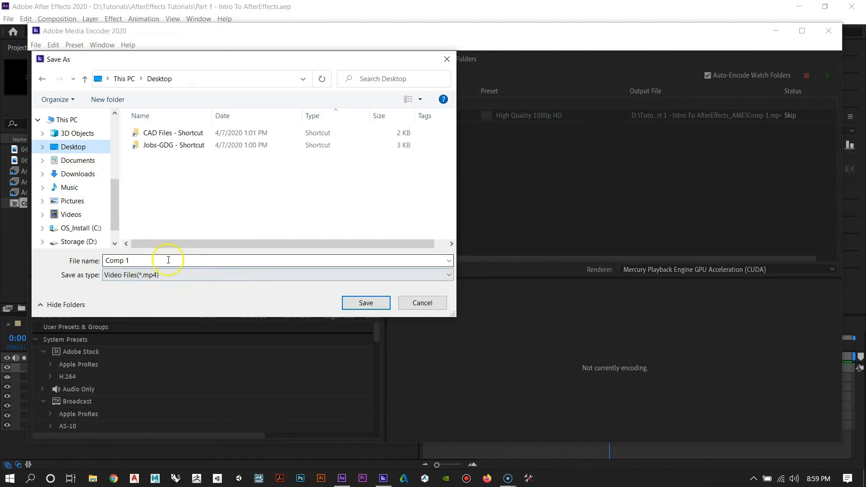
left_click(366, 303)
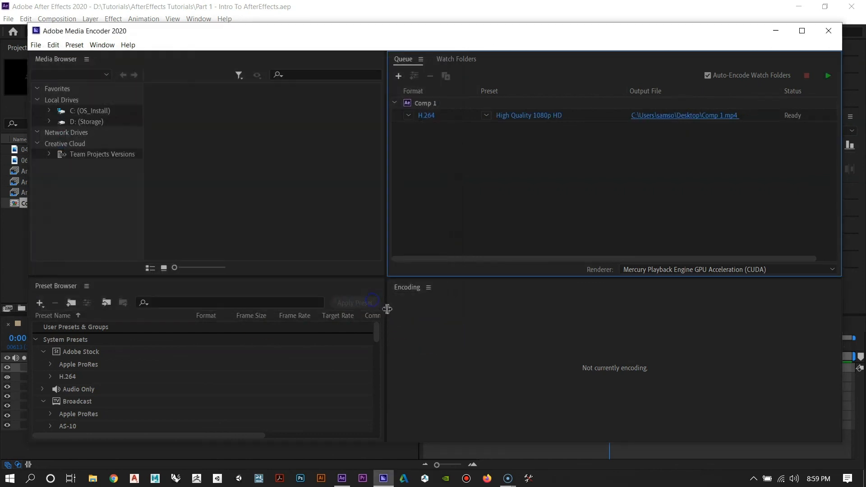
Keep the H.264 format with the High Quality 1080p HD preset and start encoding the queue
left_click(409, 115)
left_click(435, 228)
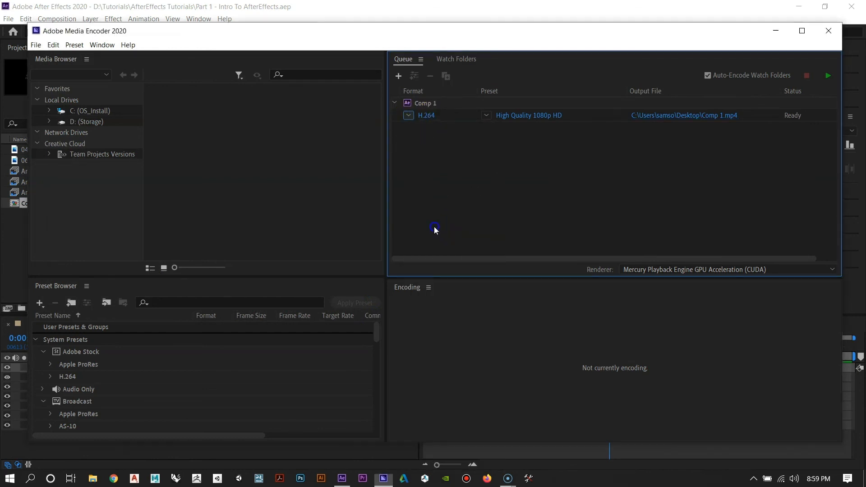
left_click(489, 116)
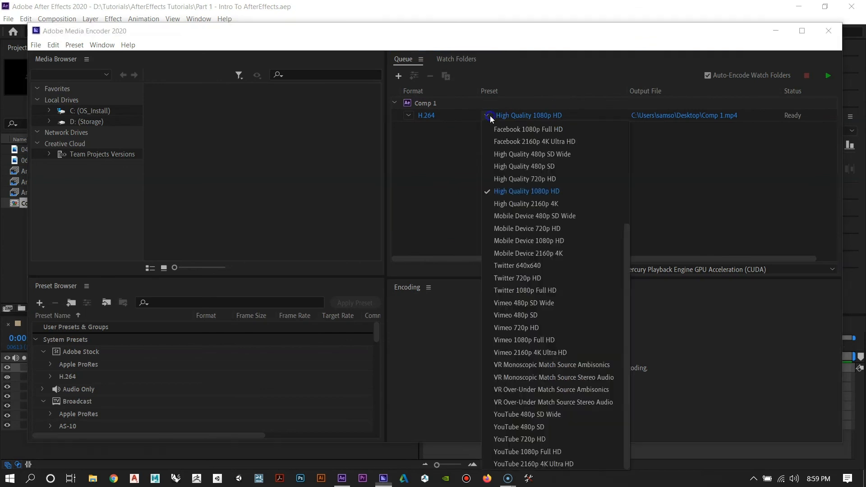
left_click(514, 193)
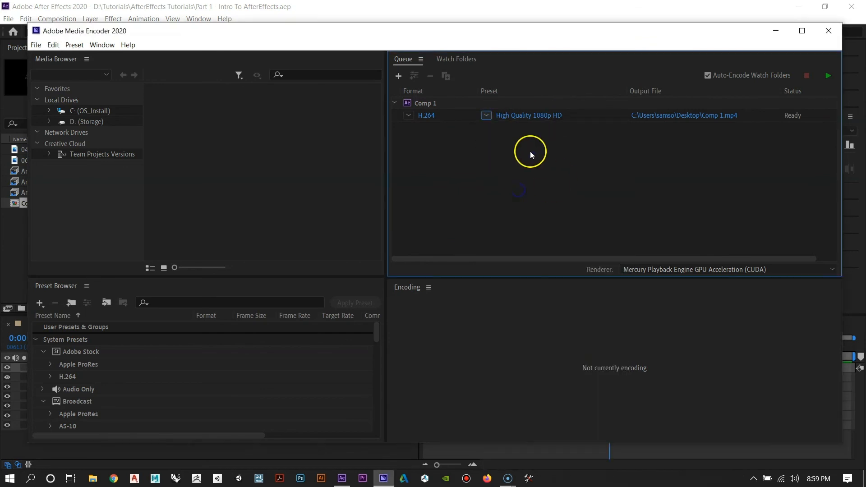
left_click(830, 76)
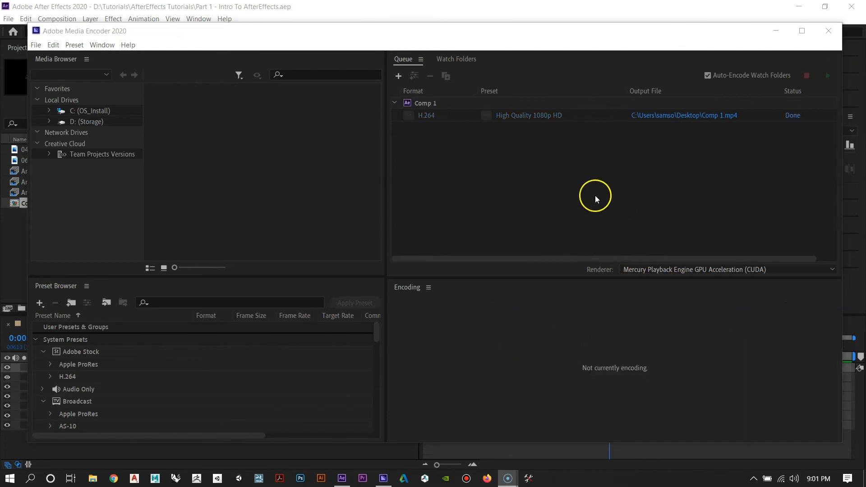
Close Adobe Media Encoder, check the project's save options, and exit After Effects
left_click(832, 32)
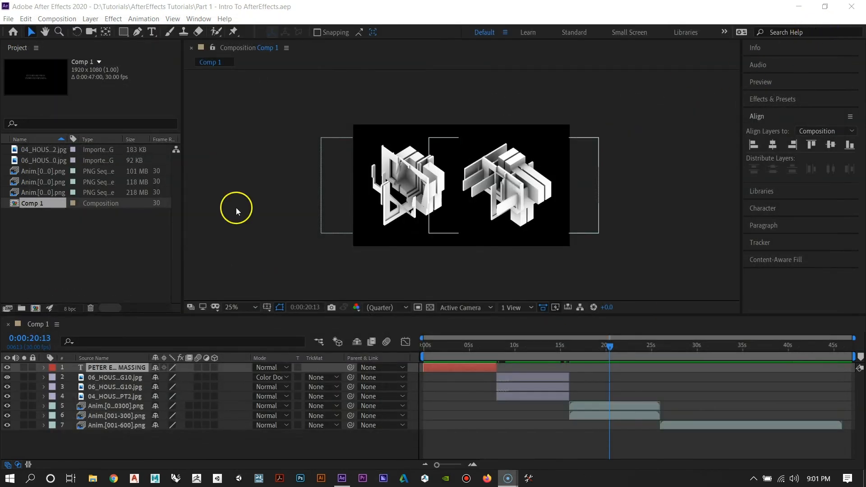
left_click(10, 19)
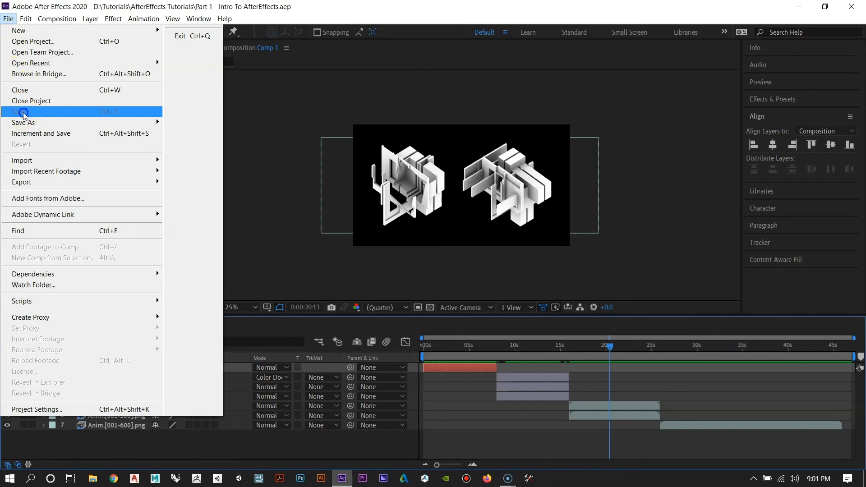
key("Escape")
left_click(851, 6)
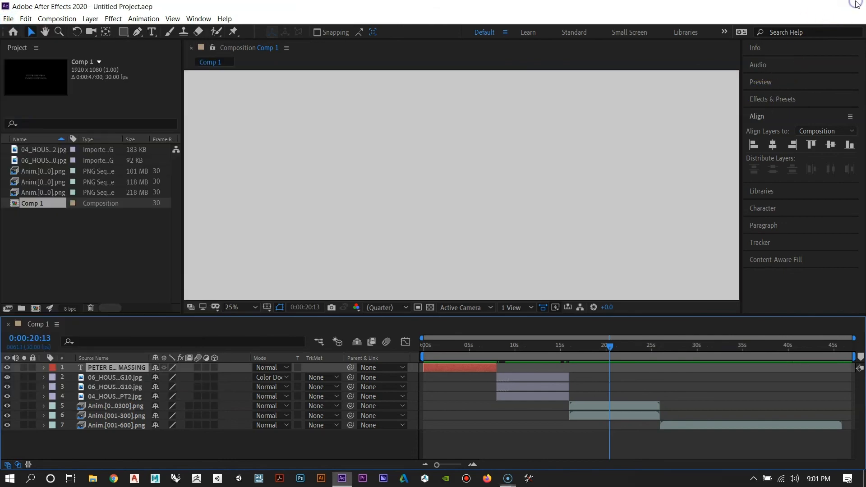
Move the exported Comp 1 video to the middle of the desktop and open it in the video player
left_click_drag(17, 256, 402, 179)
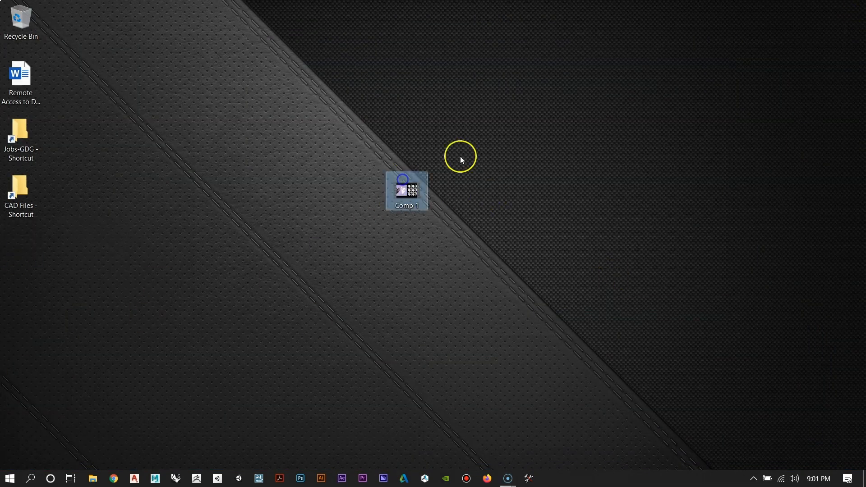
double_click(414, 191)
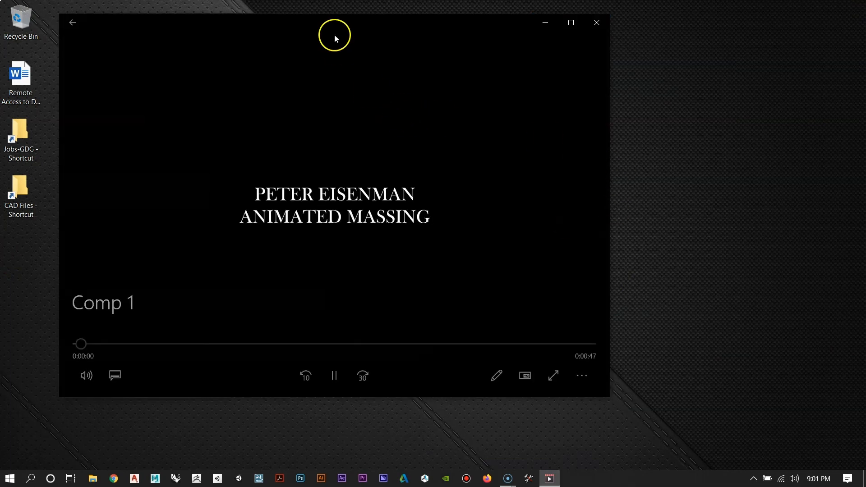
left_click_drag(335, 34, 402, 37)
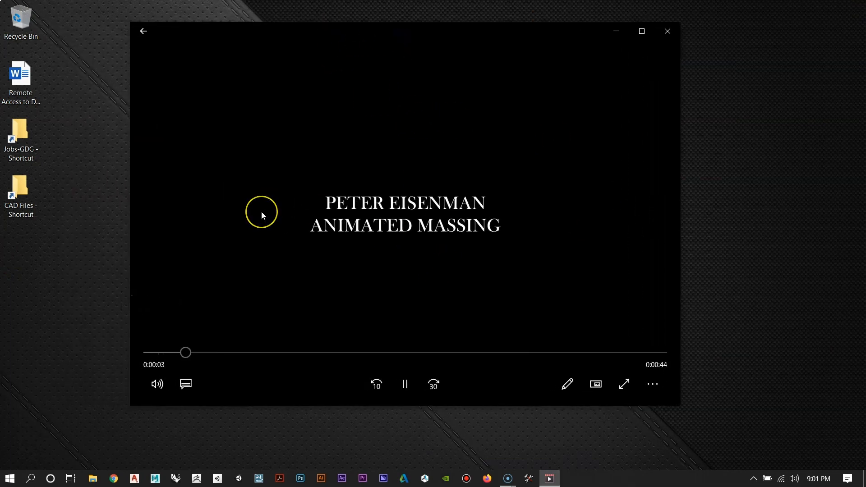
Review the exported video by replaying the title, still images and side-by-side massing animations, and pause it at about 21 seconds
left_click(247, 295)
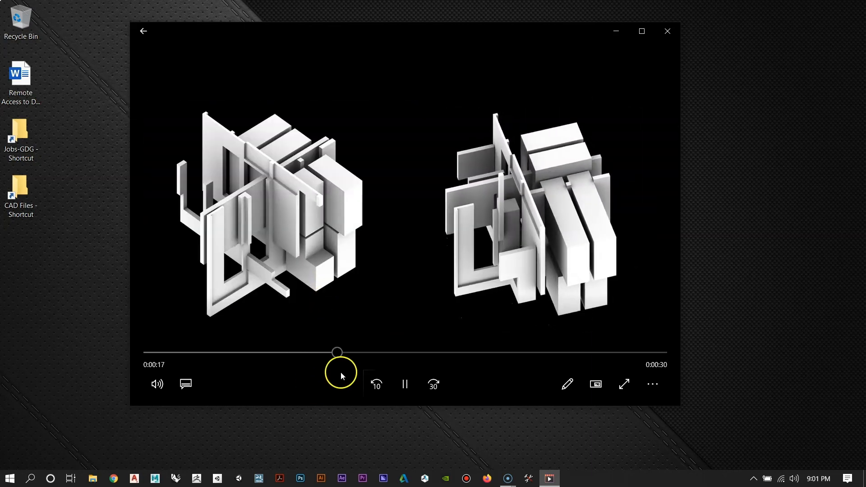
left_click_drag(341, 352, 145, 361)
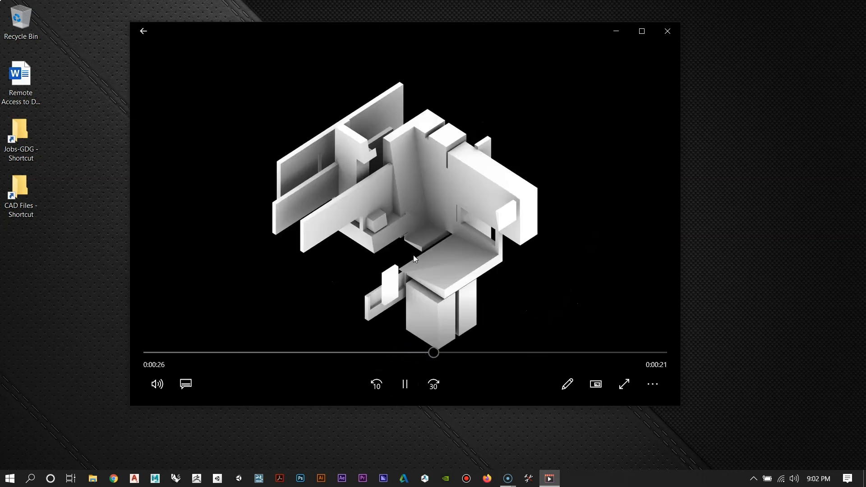
left_click_drag(441, 353, 266, 368)
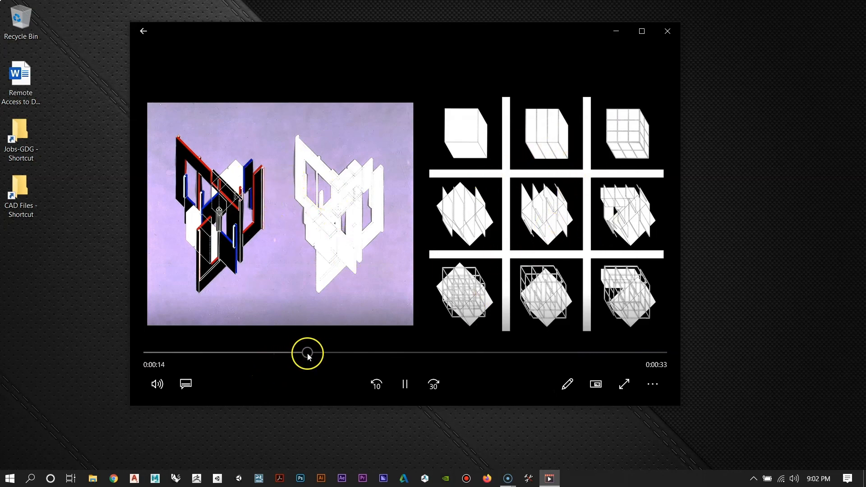
left_click_drag(309, 356, 344, 355)
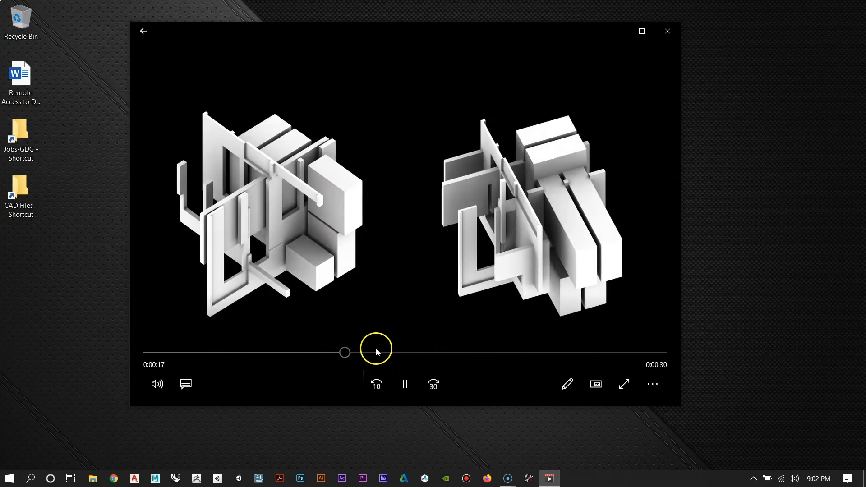
left_click(405, 383)
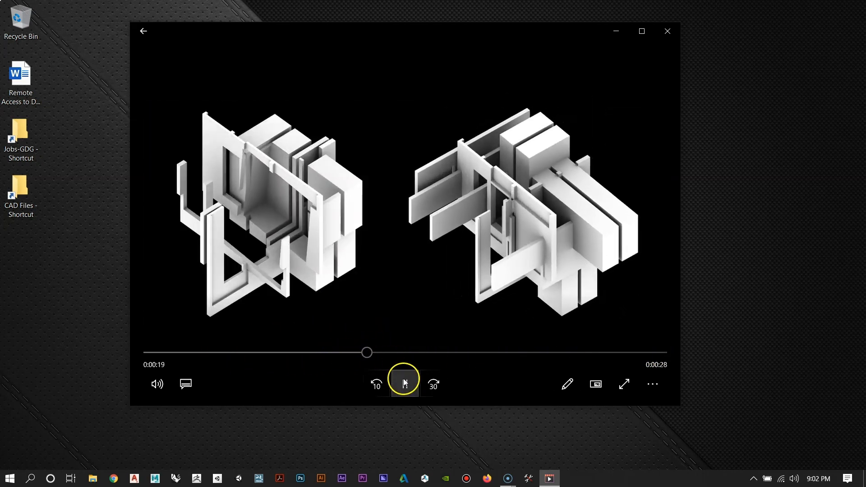
left_click(404, 383)
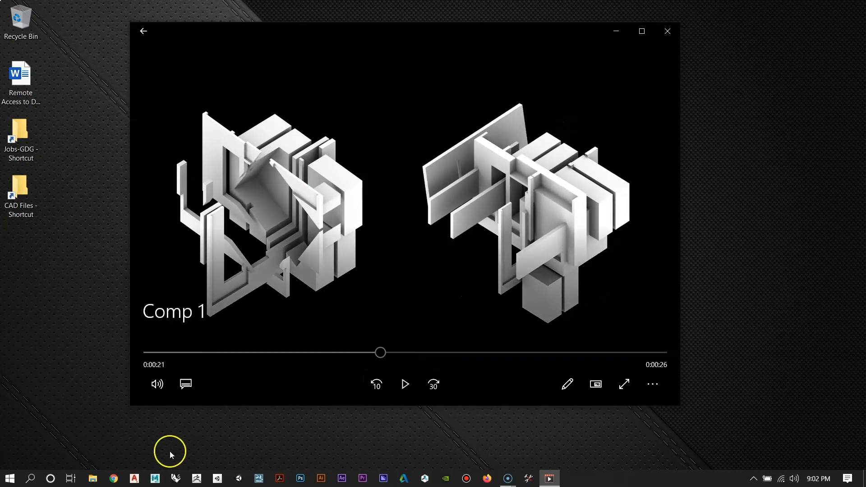